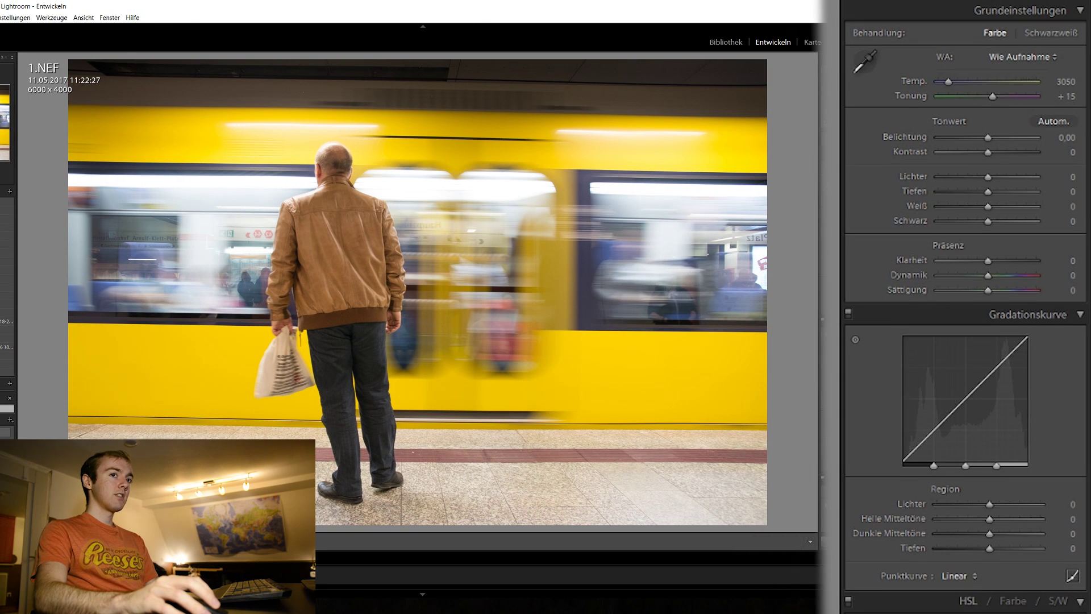
# - Raise Blacks to +18 in Basic, using the Alt clipping preview to check for clipped shadows
pyautogui.scroll(-1, 1081, 115)
pyautogui.scroll(1, 1056, 170)
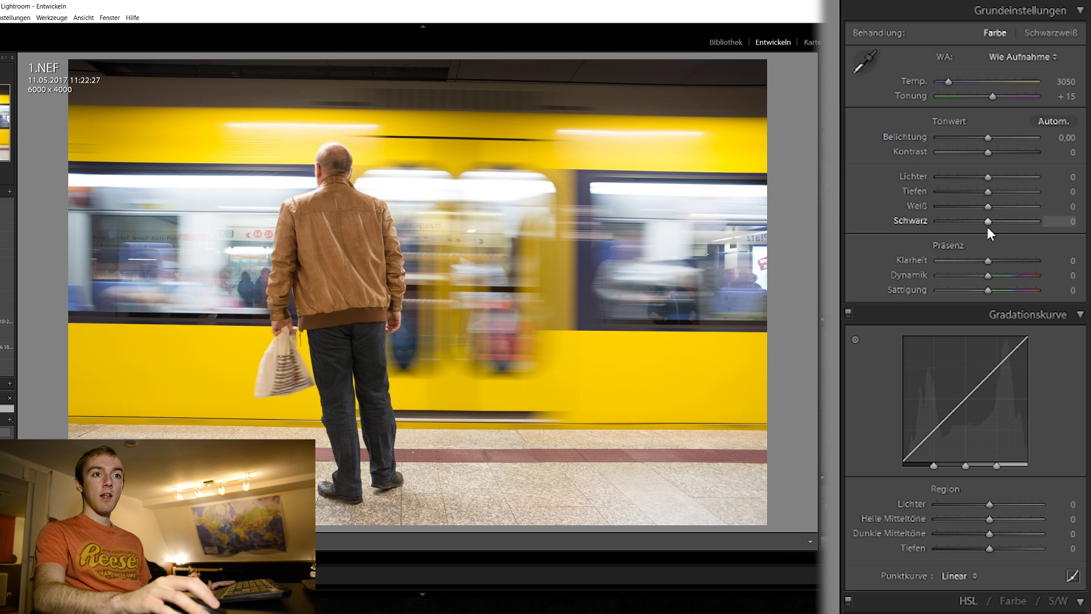
pyautogui.press('alt')
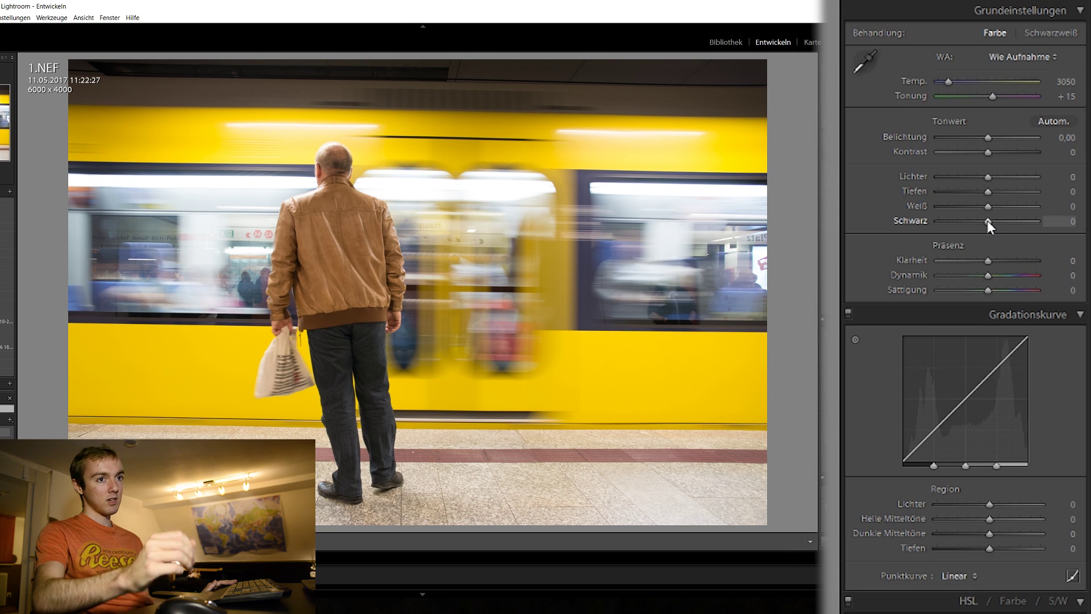
pyautogui.press('alt')
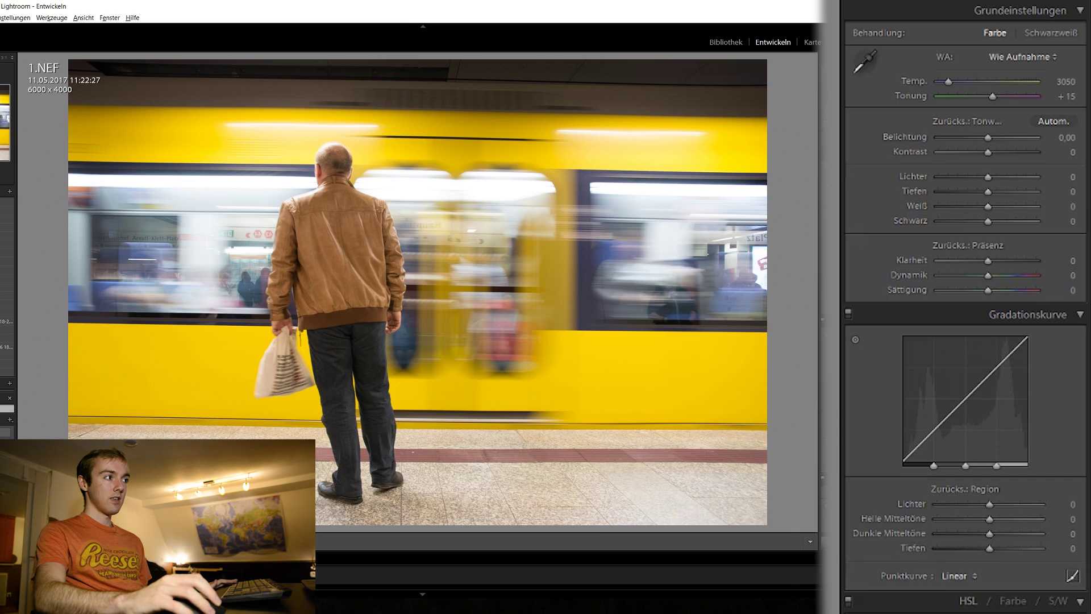
pyautogui.press('alt')
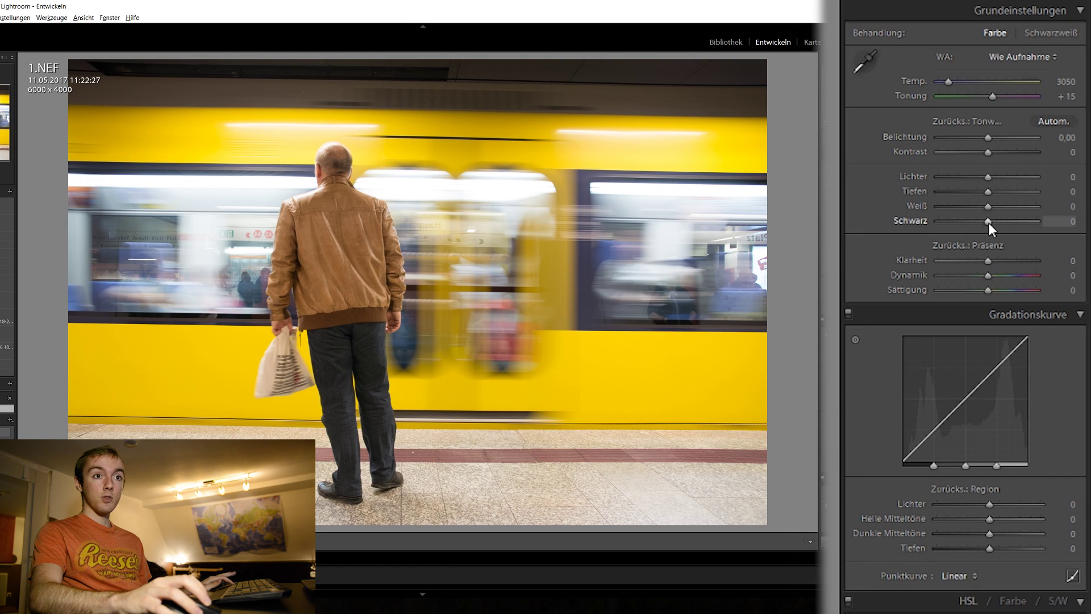
pyautogui.moveTo(987, 222); pyautogui.dragTo(956, 222)
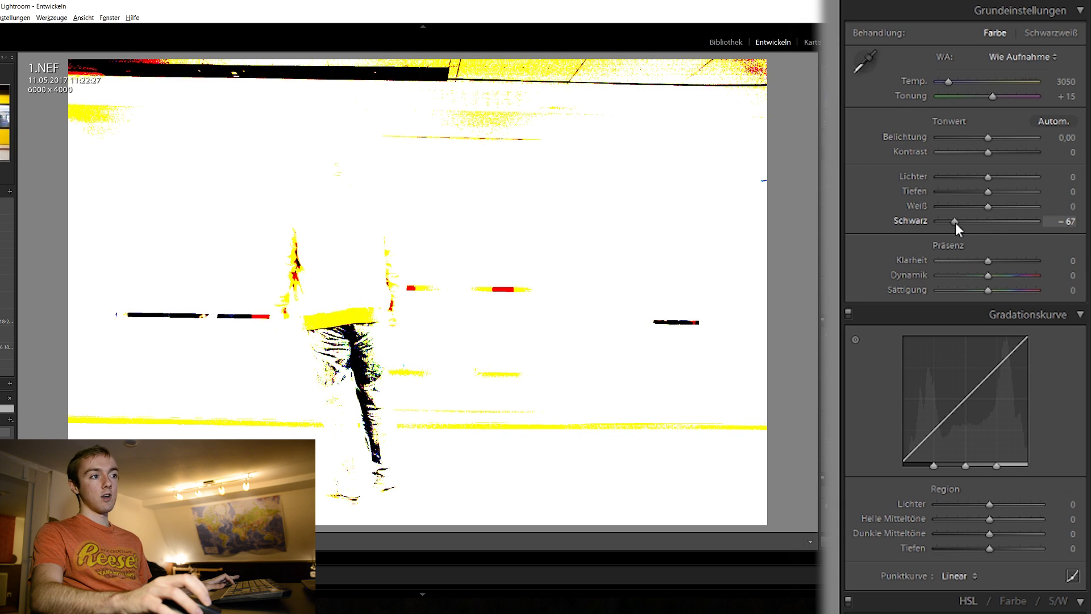
pyautogui.moveTo(955, 223); pyautogui.dragTo(989, 219)
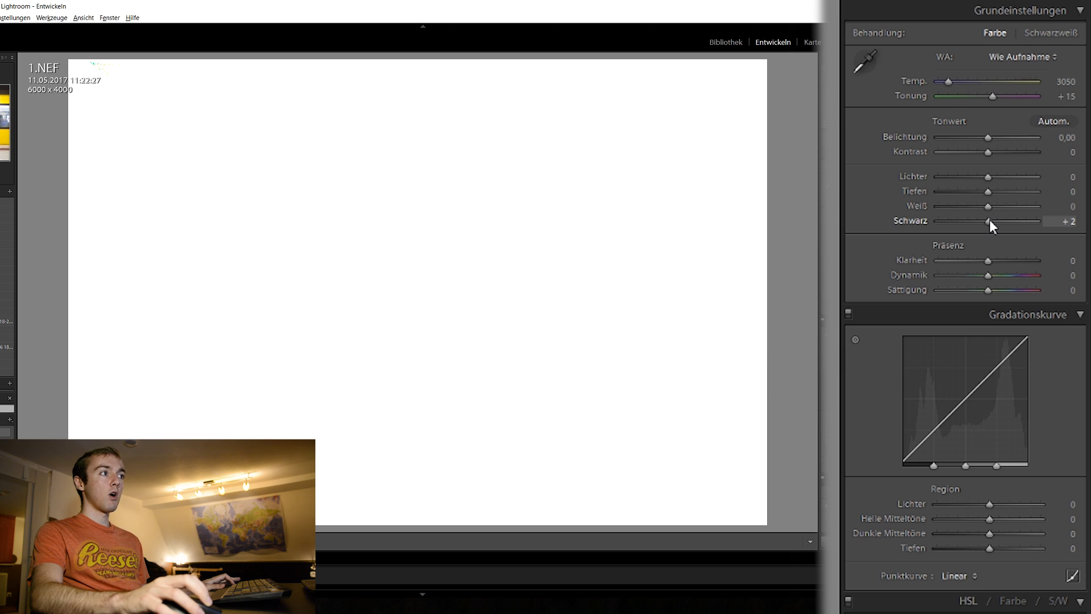
pyautogui.moveTo(990, 220); pyautogui.dragTo(997, 216)
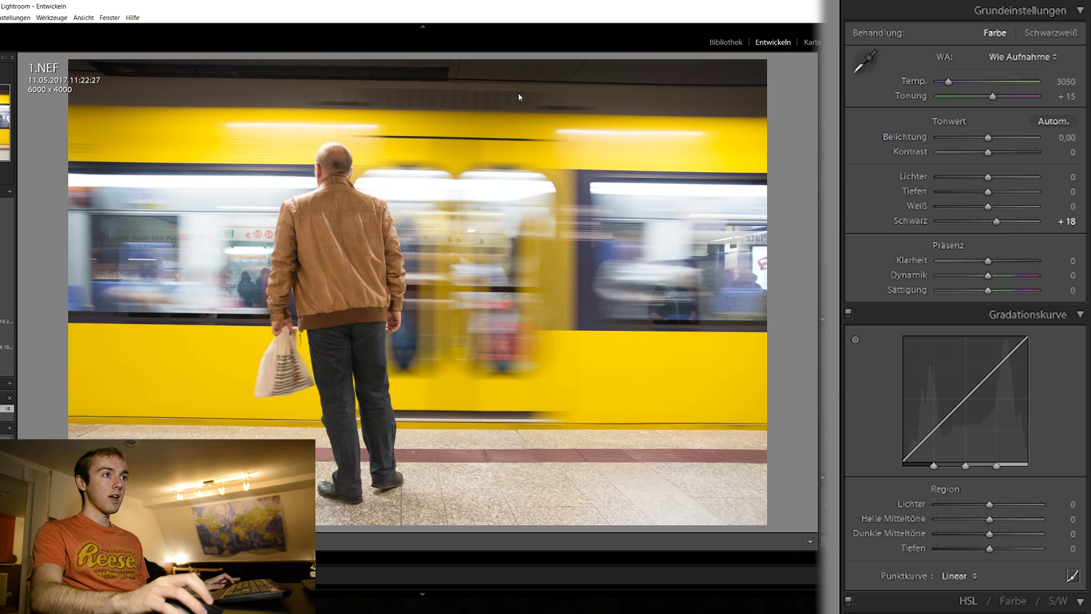
# - Hide the module picker, then set Whites to -45 and Highlights to -34 while previewing clipping
pyautogui.click(424, 26)
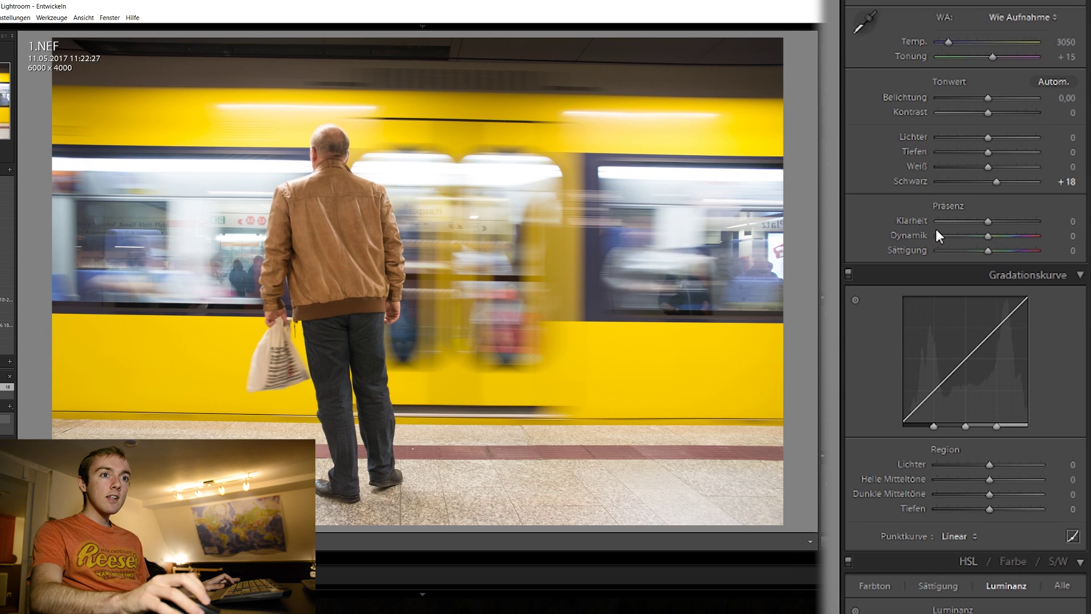
pyautogui.moveTo(990, 168); pyautogui.dragTo(972, 138)
pyautogui.scroll(-3, 972, 138)
pyautogui.scroll(3, 976, 138)
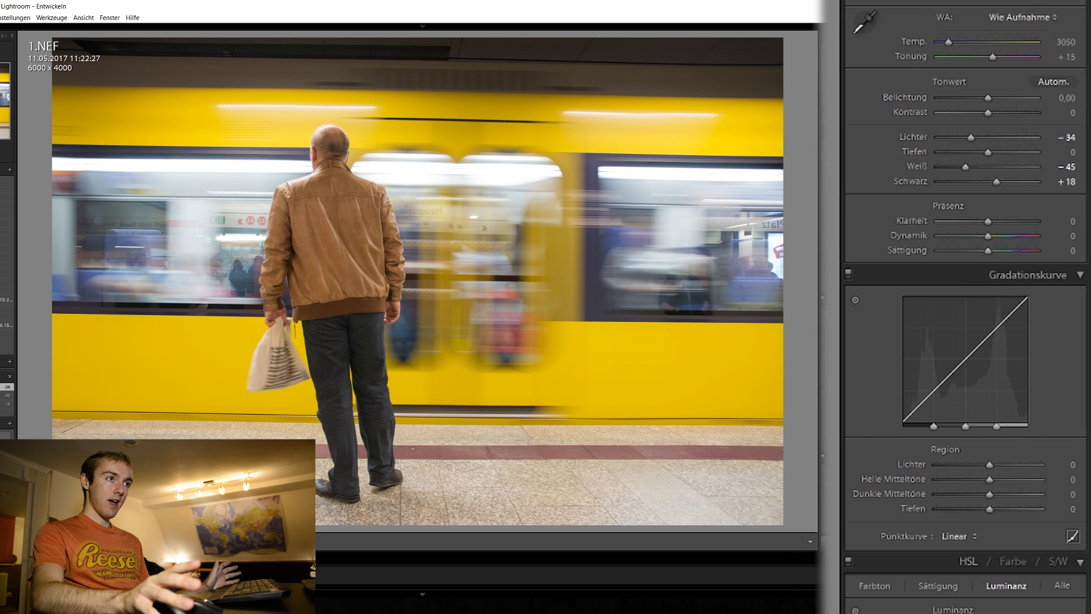
pyautogui.keyDown('alt'); pyautogui.click(970, 138); pyautogui.keyUp('alt')
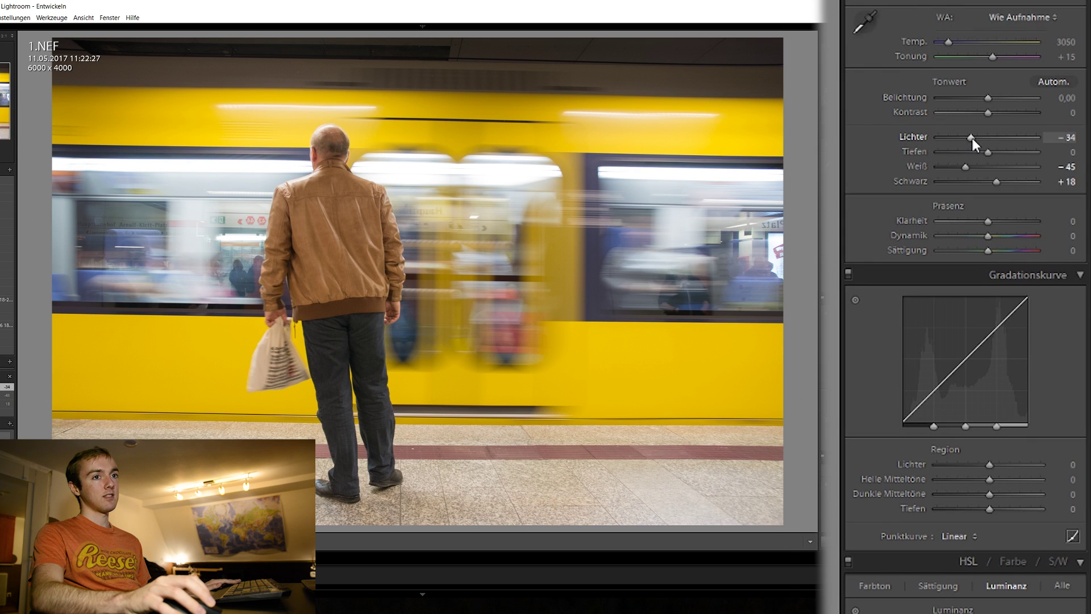
pyautogui.press('alt')
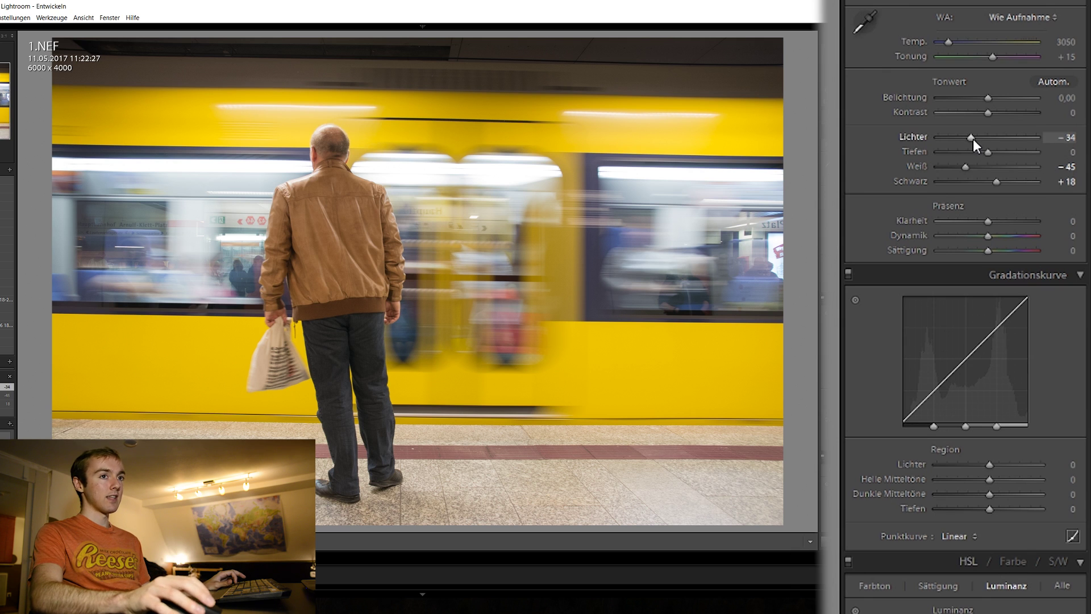
pyautogui.scroll(-10, 1083, 295)
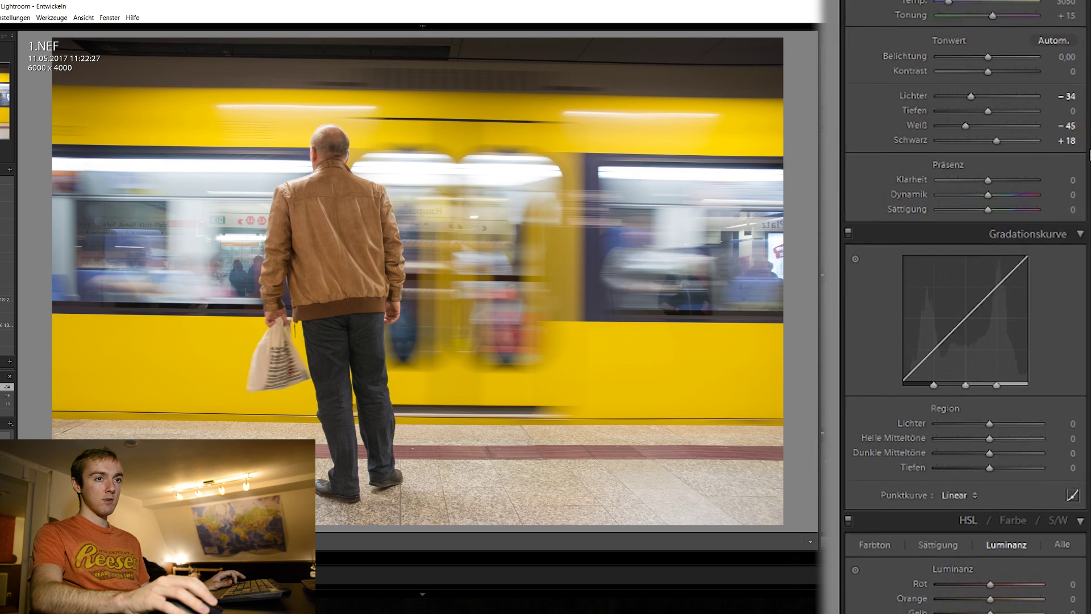
# - Scroll to Details, then zoom the photo to 1:1 and pan across the jacket to inspect noise
pyautogui.scroll(-5, 1082, 293)
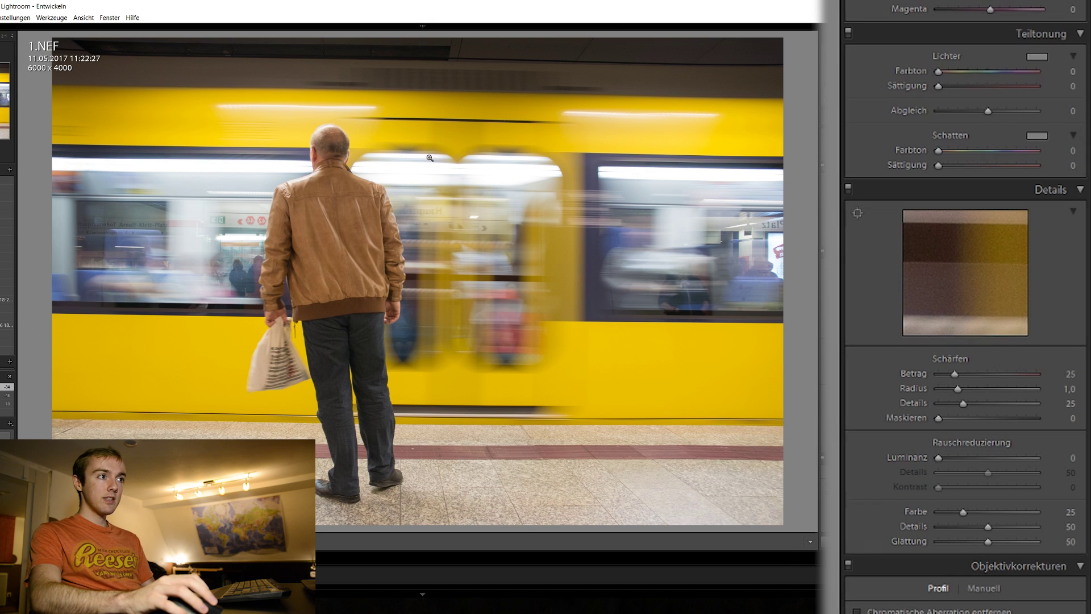
pyautogui.click(336, 152)
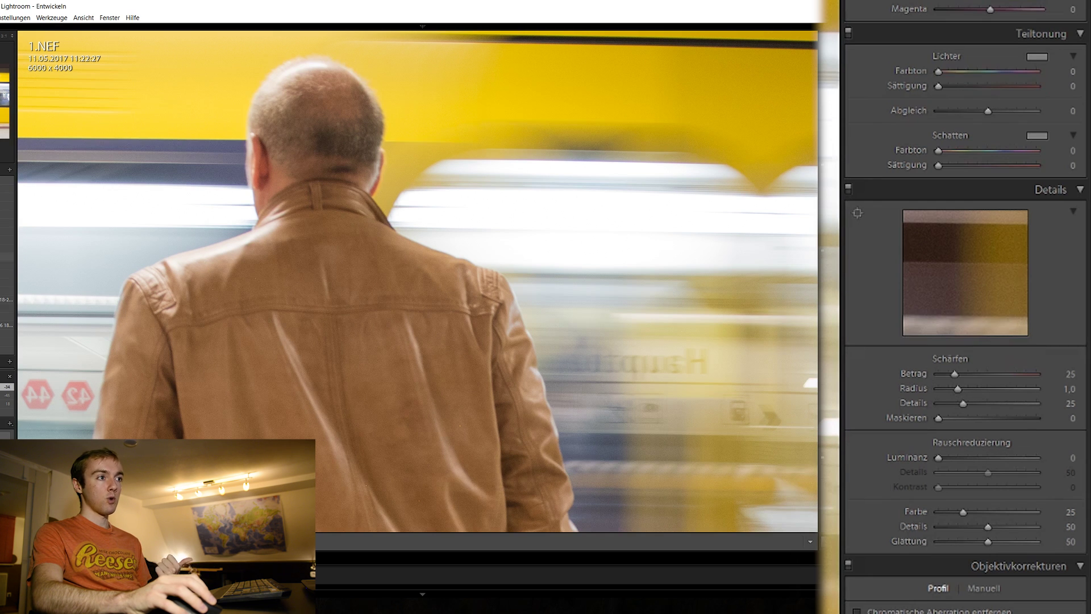
pyautogui.moveTo(307, 367); pyautogui.dragTo(276, 335)
pyautogui.click(470, 117)
pyautogui.click(470, 117)
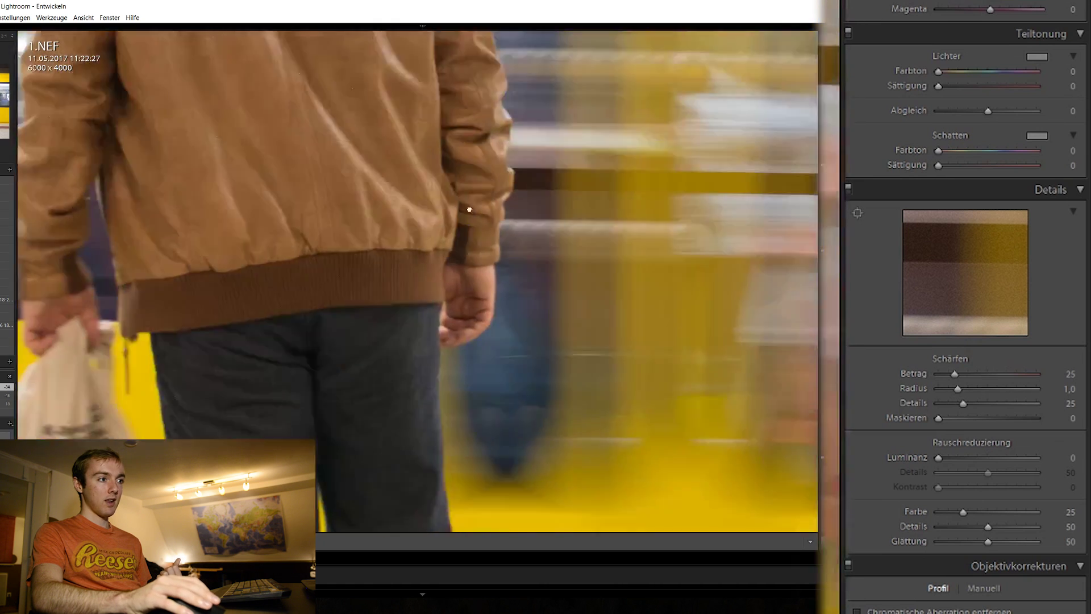
pyautogui.moveTo(470, 206); pyautogui.dragTo(526, 151)
pyautogui.moveTo(545, 221); pyautogui.dragTo(493, 419)
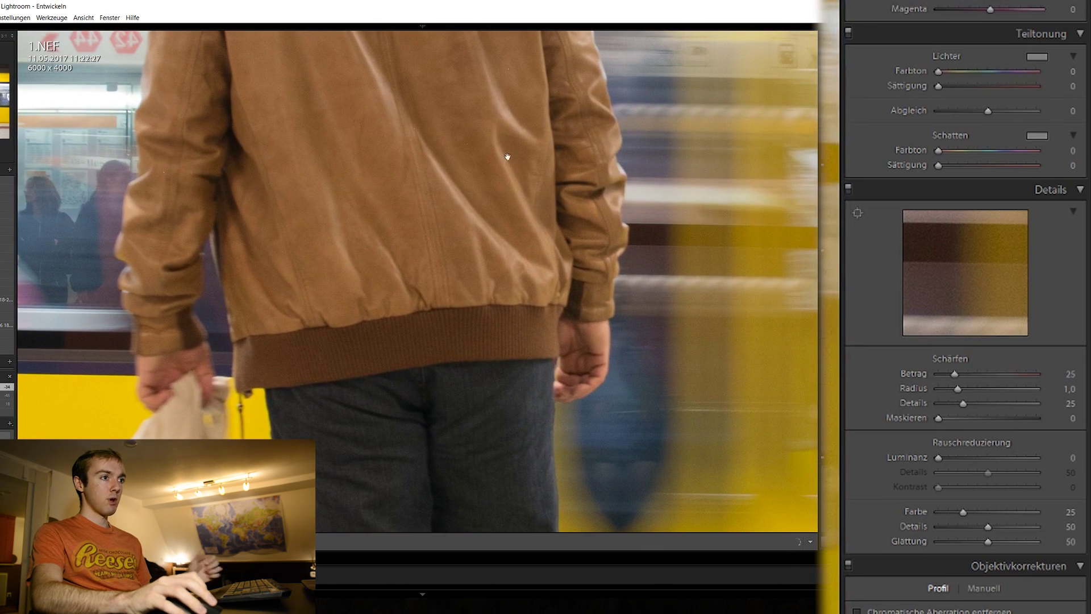
pyautogui.moveTo(484, 222); pyautogui.dragTo(455, 383)
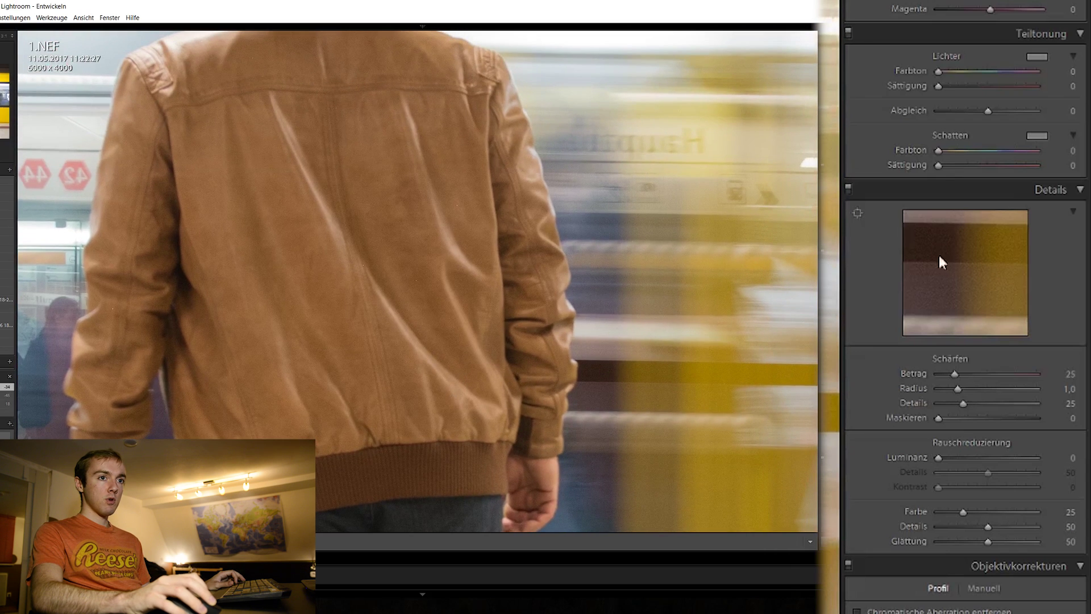
# - Fix the Details preview on a dark ceiling area above the train
pyautogui.click(857, 215)
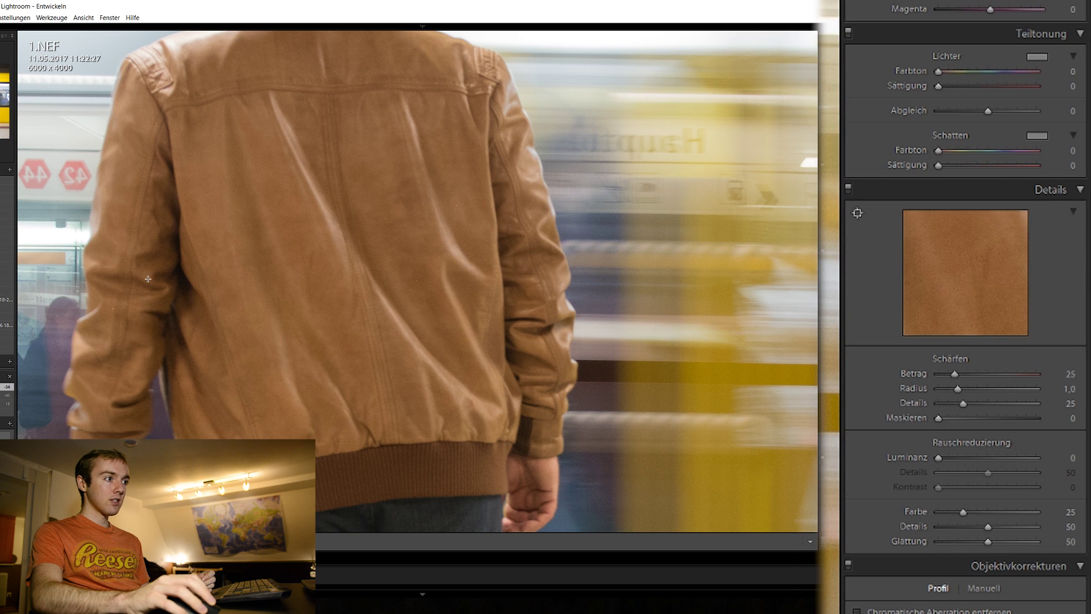
pyautogui.click(113, 304)
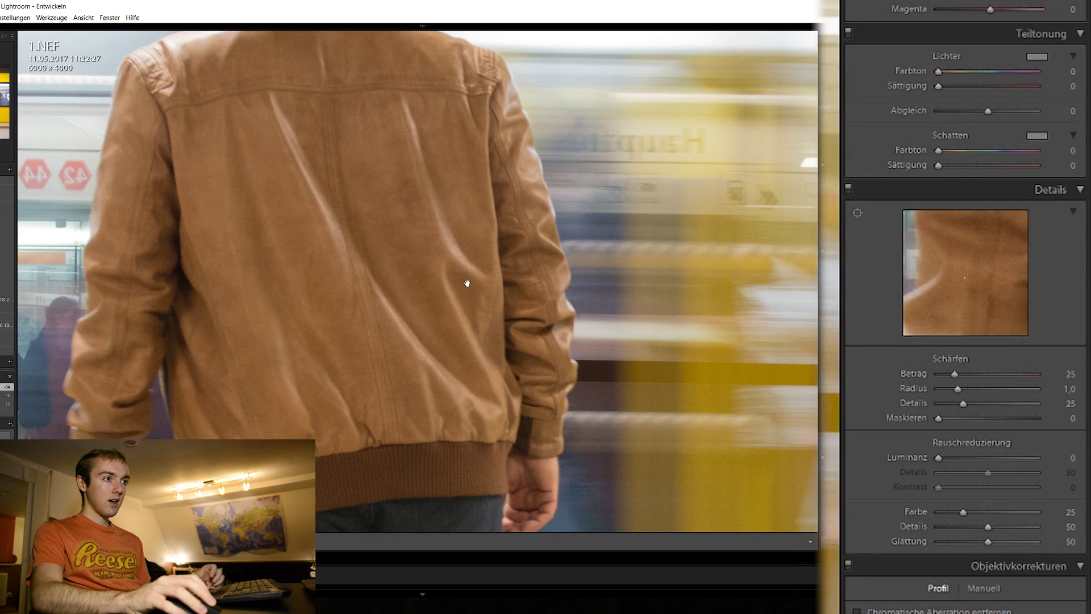
pyautogui.click(466, 283)
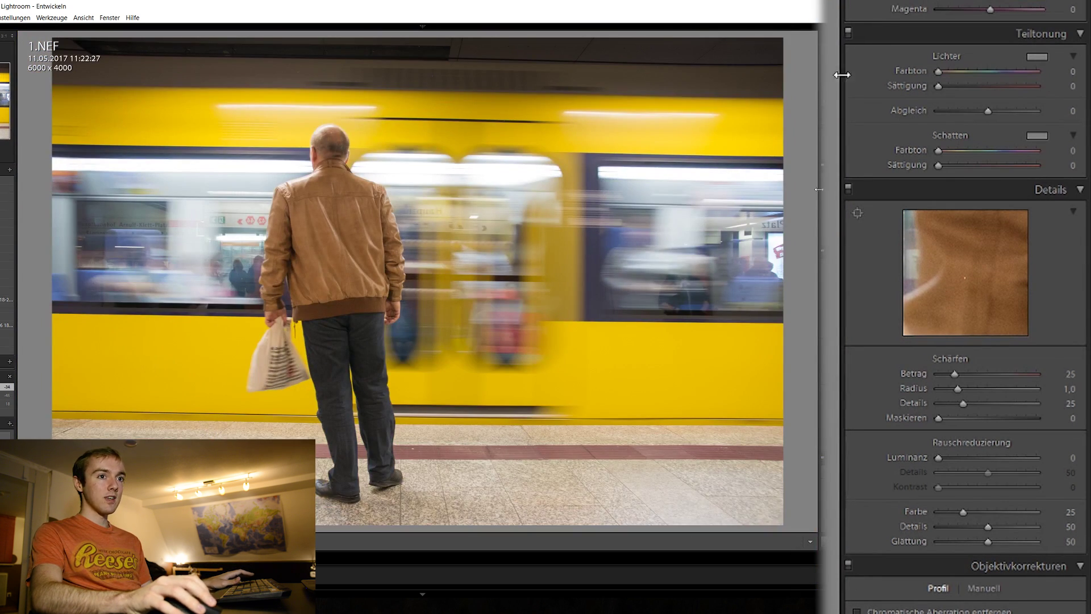
pyautogui.click(858, 213)
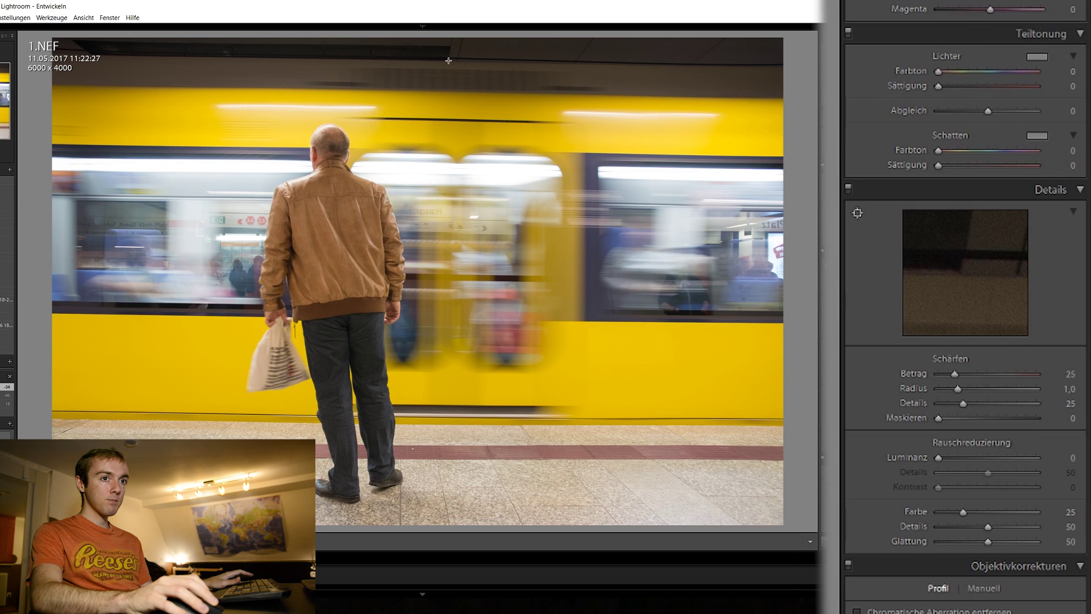
pyautogui.click(448, 60)
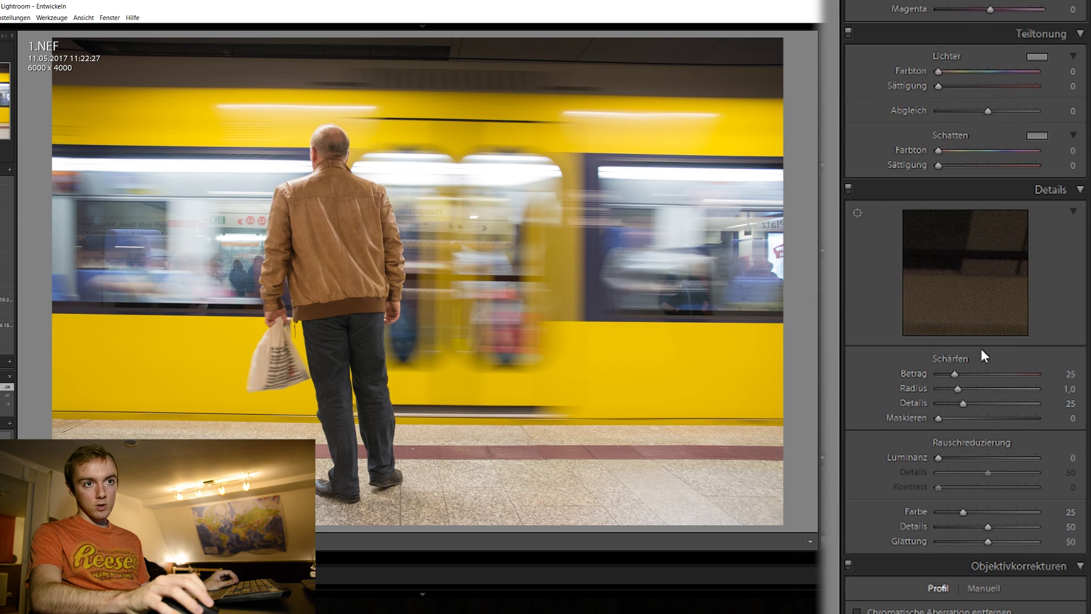
pyautogui.moveTo(968, 289); pyautogui.dragTo(936, 236)
pyautogui.click(858, 212)
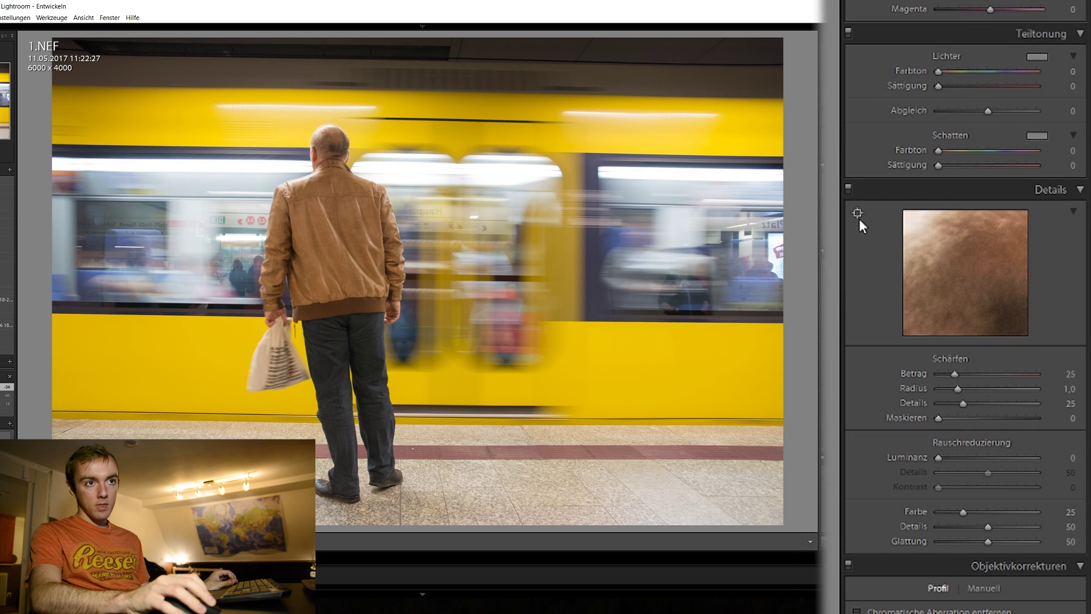
pyautogui.click(449, 61)
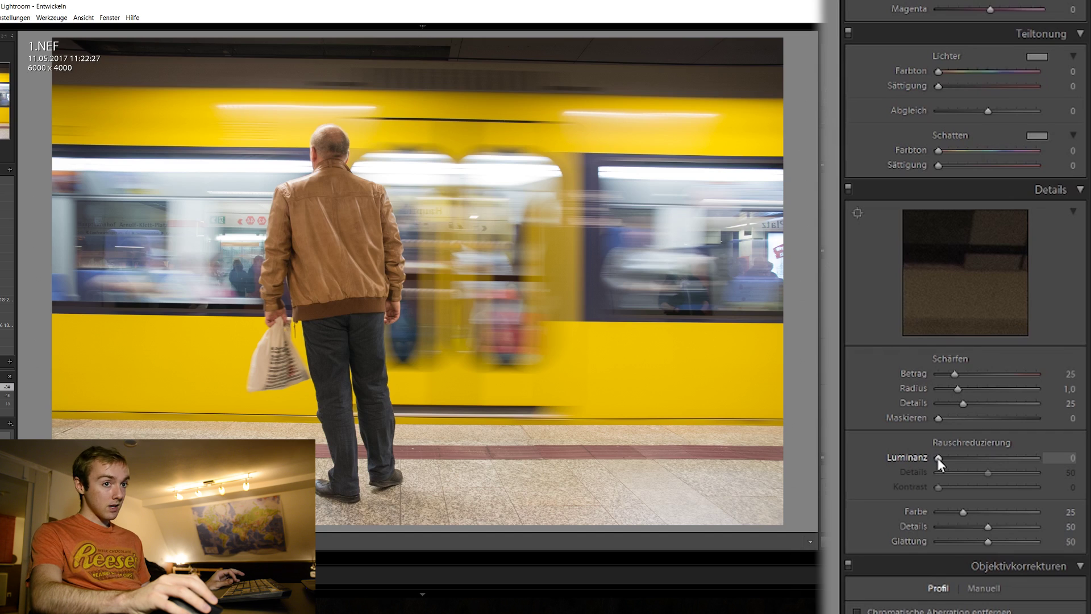
# - Set Luminance noise reduction to 20 and sharpening Masking to 35, previewing in grayscale with Alt
pyautogui.press('alt')
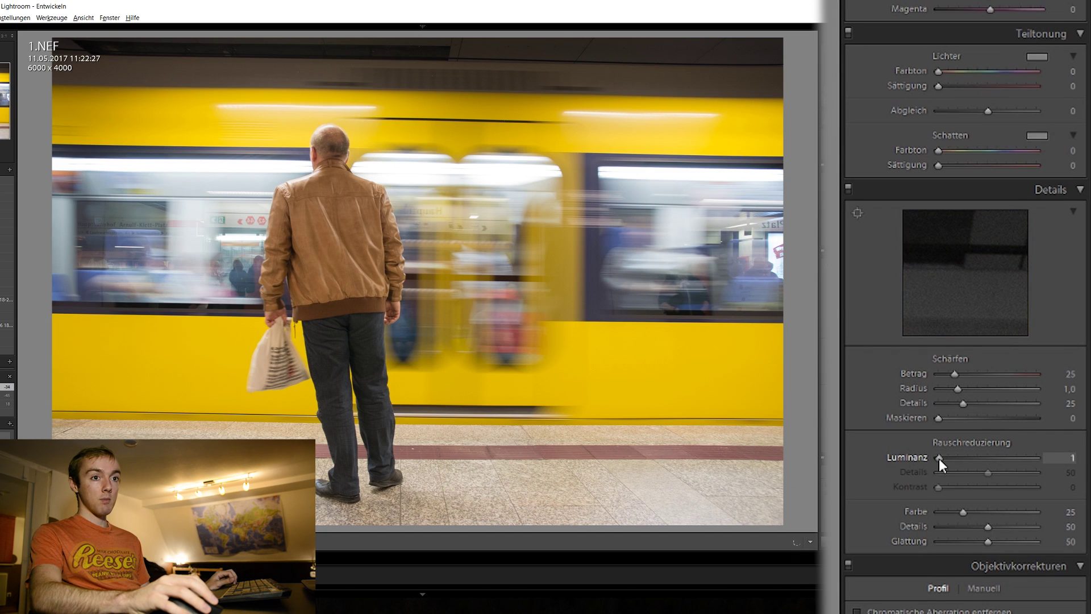
pyautogui.moveTo(939, 458); pyautogui.dragTo(957, 454)
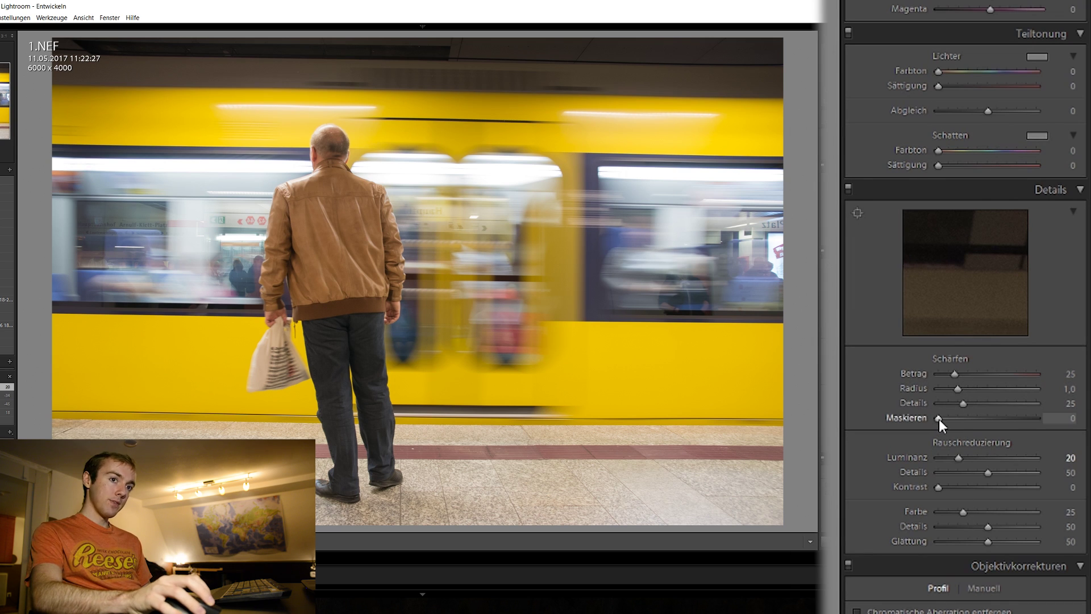
pyautogui.moveTo(938, 418); pyautogui.dragTo(950, 417)
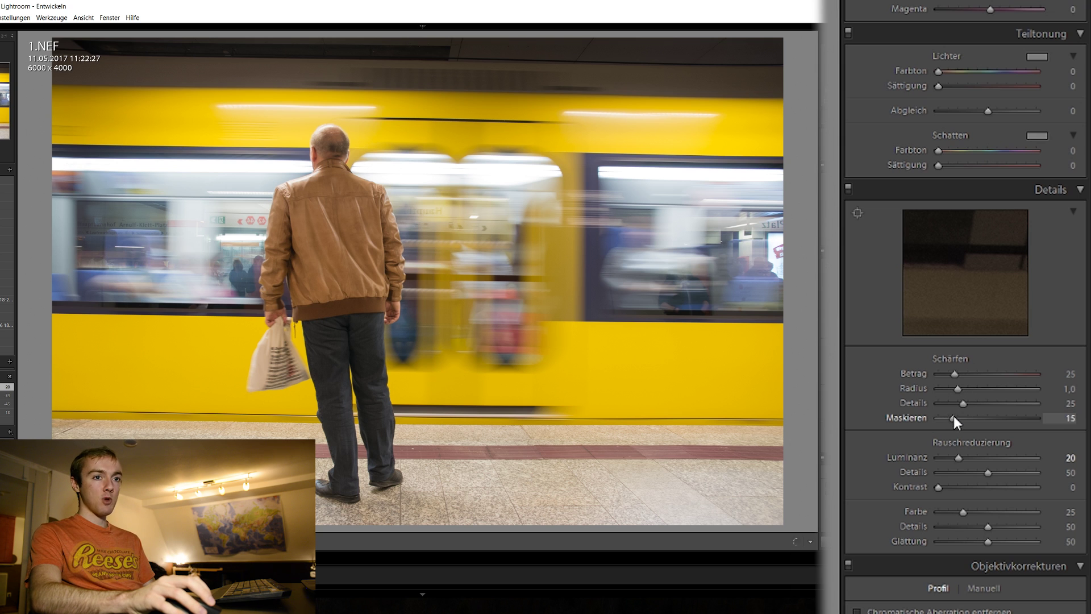
pyautogui.moveTo(953, 419); pyautogui.dragTo(973, 418)
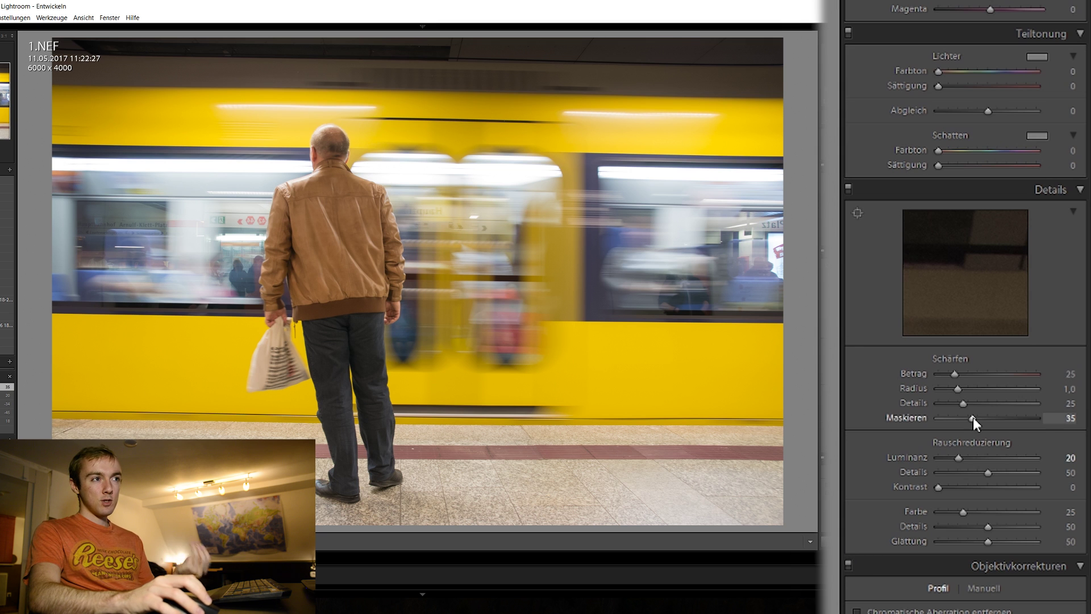
pyautogui.click(446, 56)
# - Raise Color noise reduction to 100 and try noise-reduction Contrast at 100, checking at 1:1
pyautogui.moveTo(453, 66); pyautogui.dragTo(603, 178)
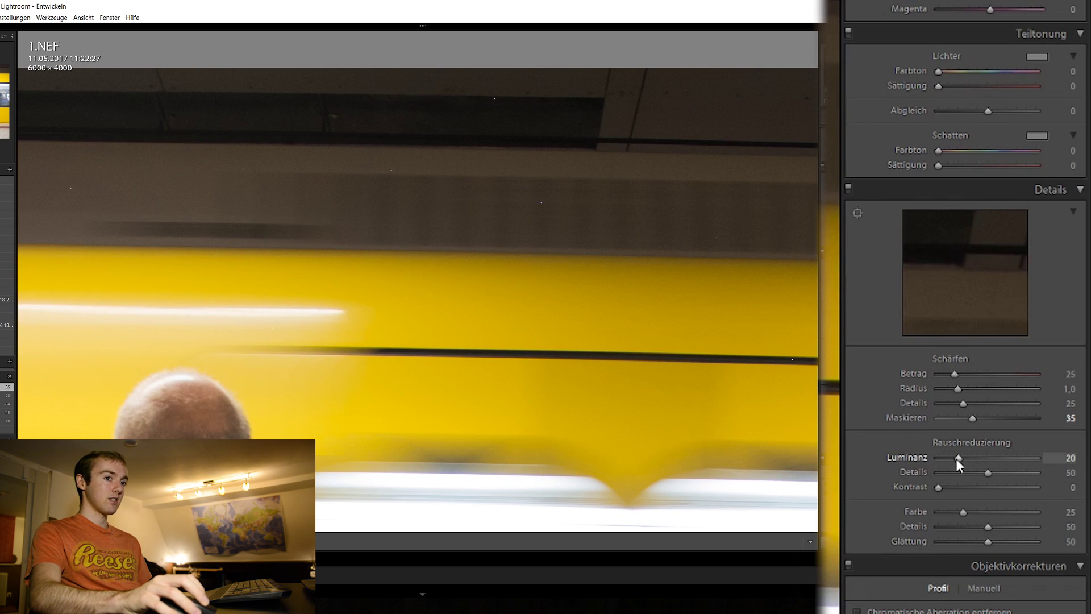
pyautogui.moveTo(648, 193); pyautogui.dragTo(523, 238)
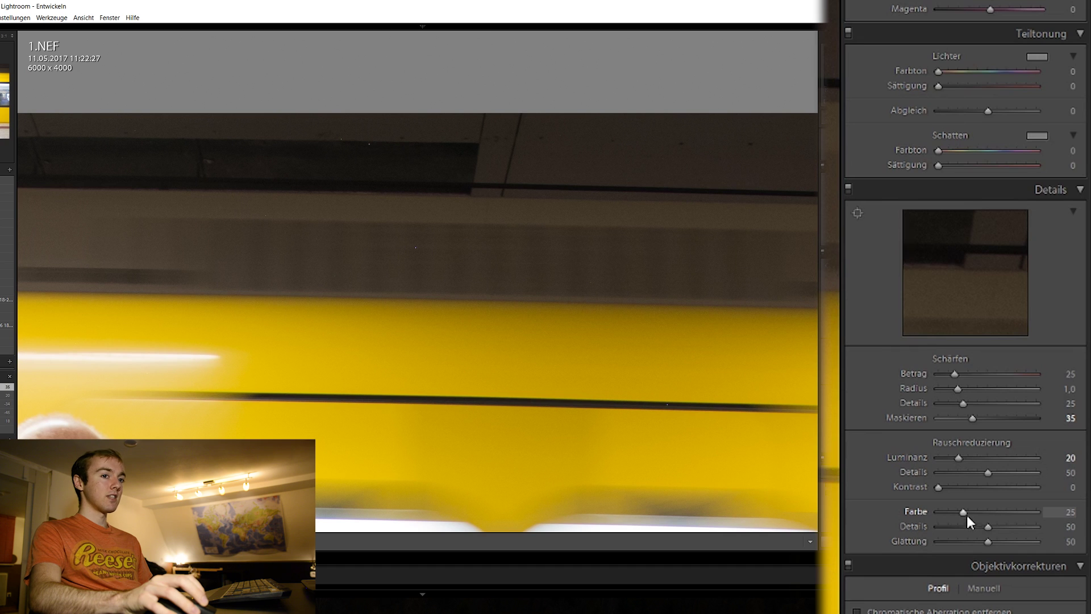
pyautogui.moveTo(964, 513); pyautogui.dragTo(1014, 576)
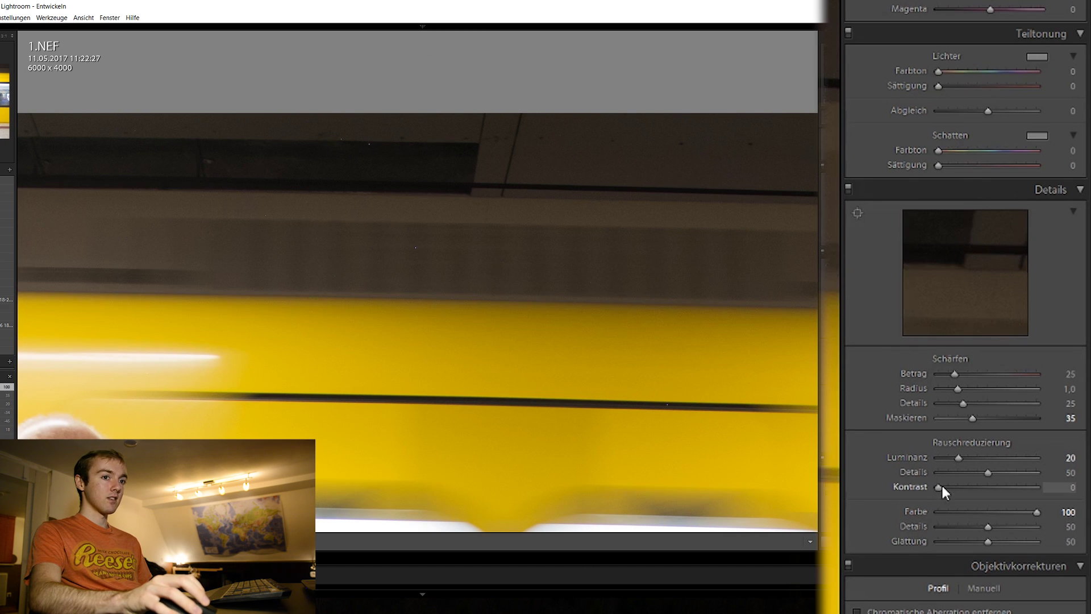
pyautogui.moveTo(940, 486); pyautogui.dragTo(1037, 487)
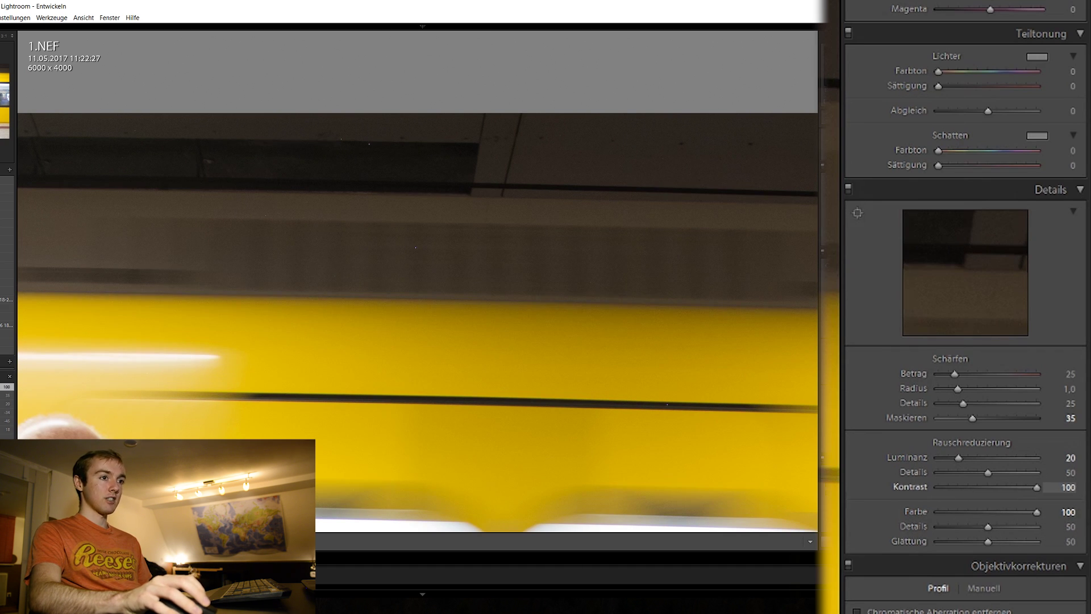
pyautogui.click(440, 230)
pyautogui.click(446, 100)
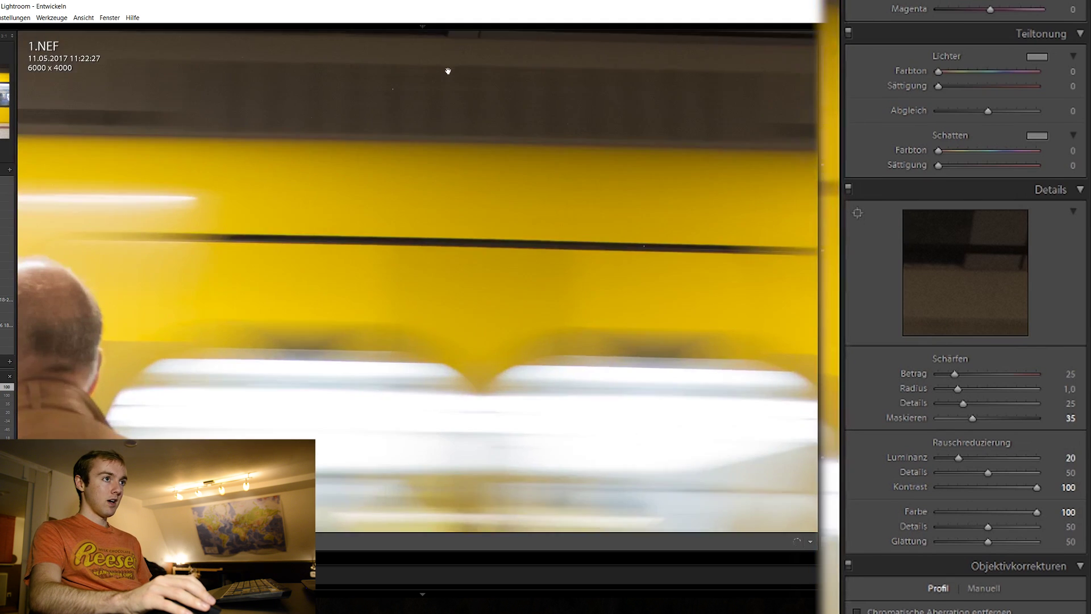
pyautogui.moveTo(446, 70); pyautogui.dragTo(432, 160)
pyautogui.click(441, 188)
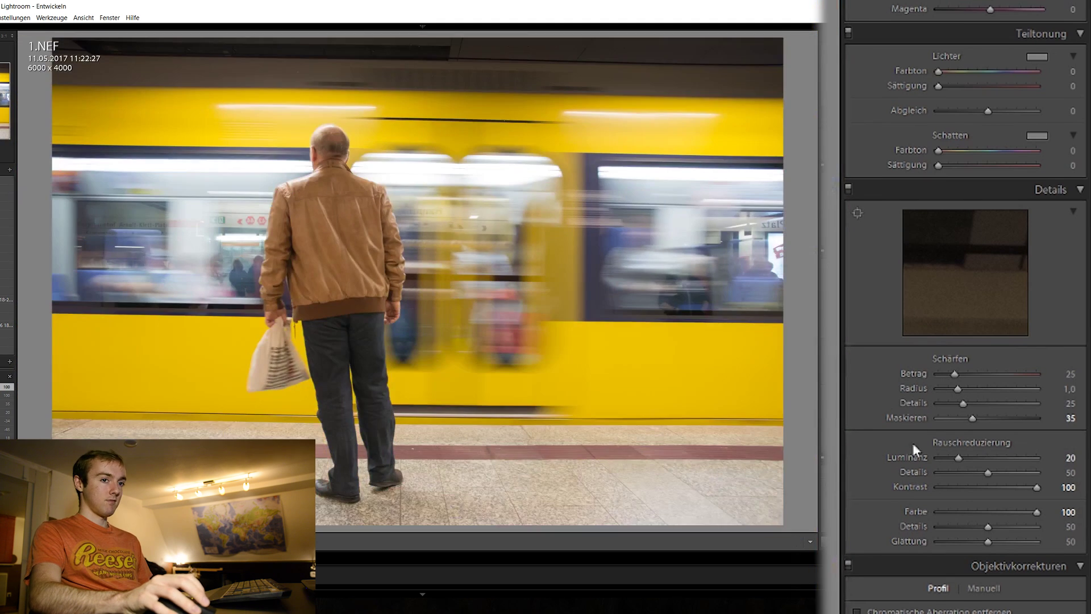
# - Reset noise-reduction Contrast to 0 and inspect the jacket, head and ceiling at 1:1
pyautogui.doubleClick(1035, 486)
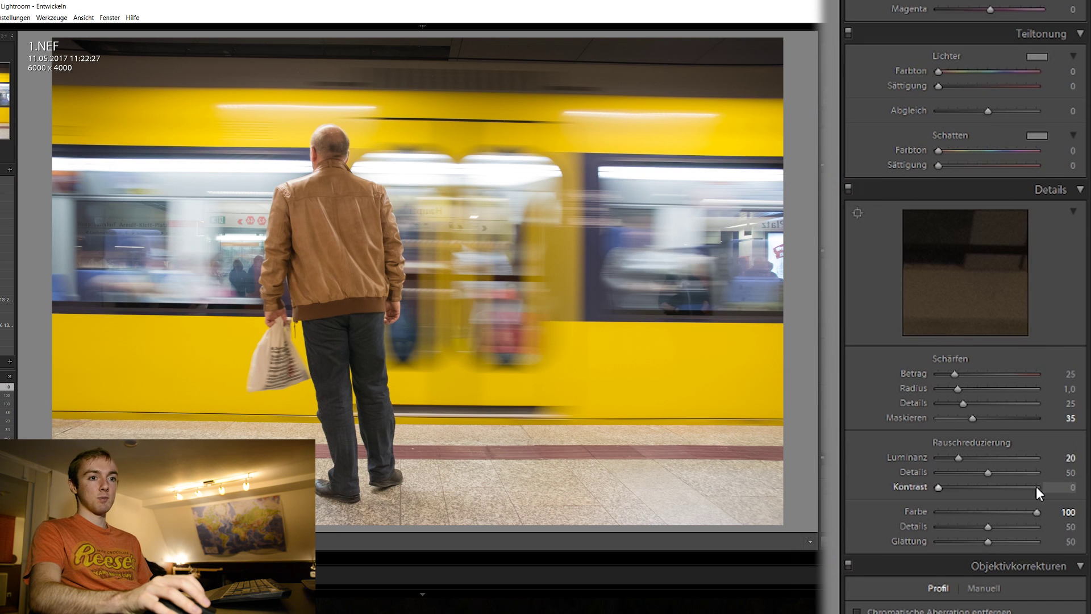
pyautogui.click(342, 349)
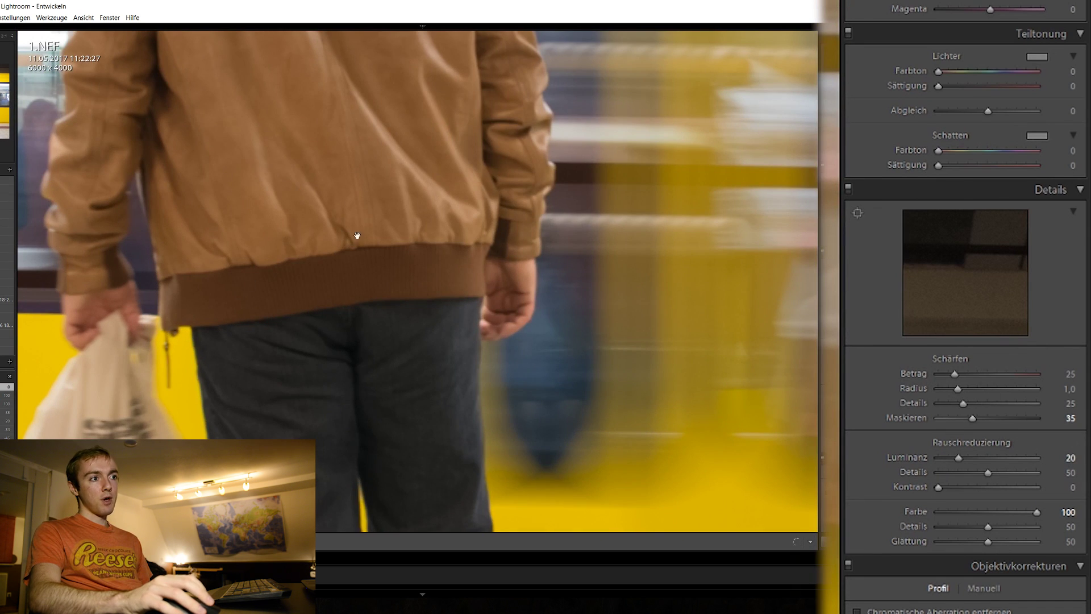
pyautogui.moveTo(596, 261); pyautogui.dragTo(533, 370)
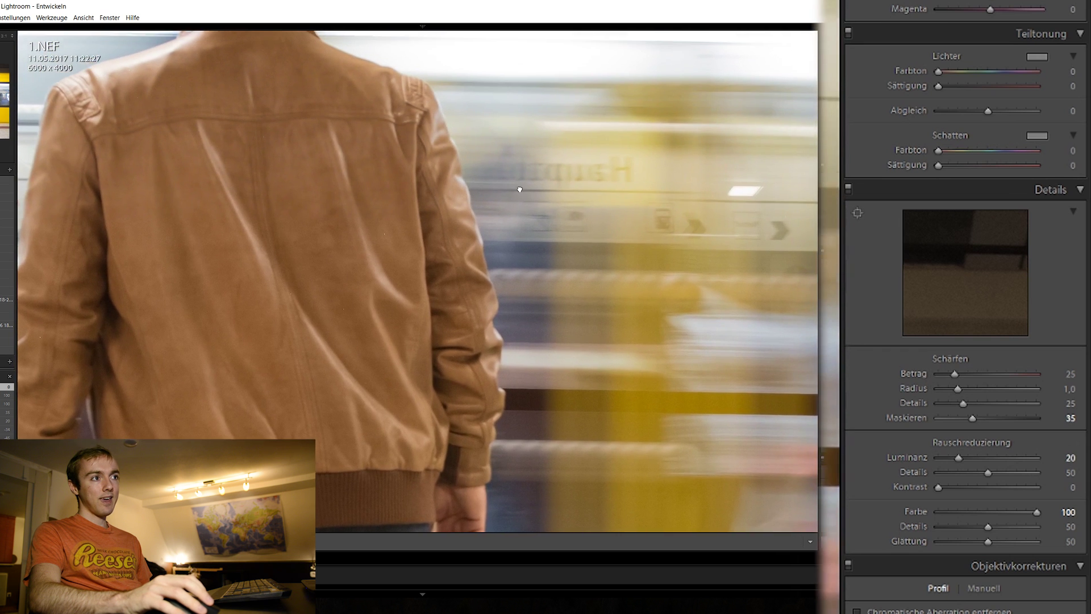
pyautogui.moveTo(519, 190); pyautogui.dragTo(506, 312)
pyautogui.moveTo(381, 105); pyautogui.dragTo(389, 263)
pyautogui.moveTo(434, 219); pyautogui.dragTo(377, 341)
pyautogui.moveTo(469, 161); pyautogui.dragTo(433, 224)
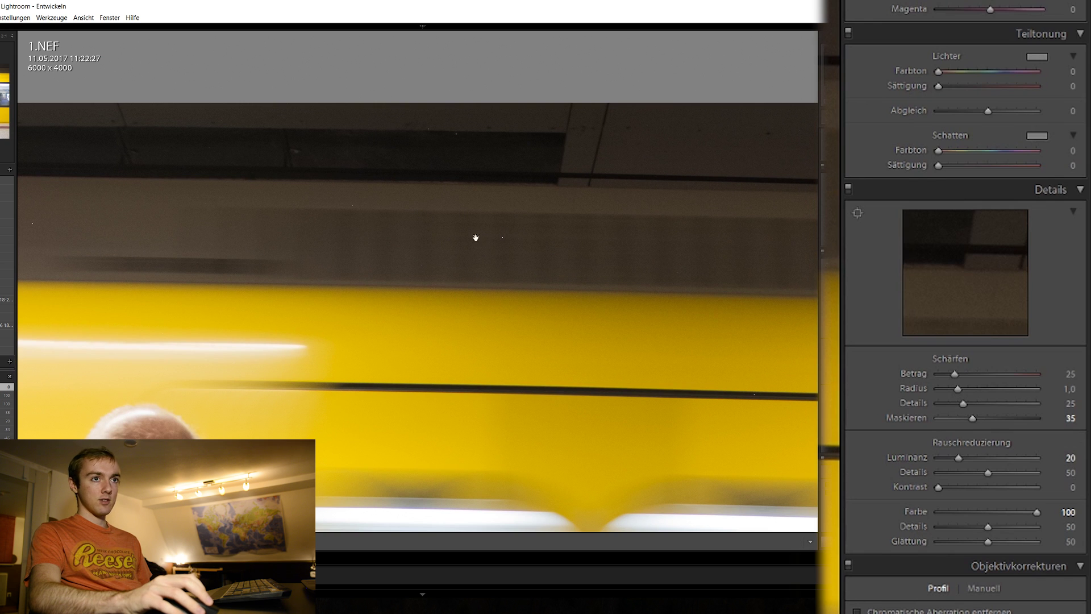
pyautogui.click(430, 238)
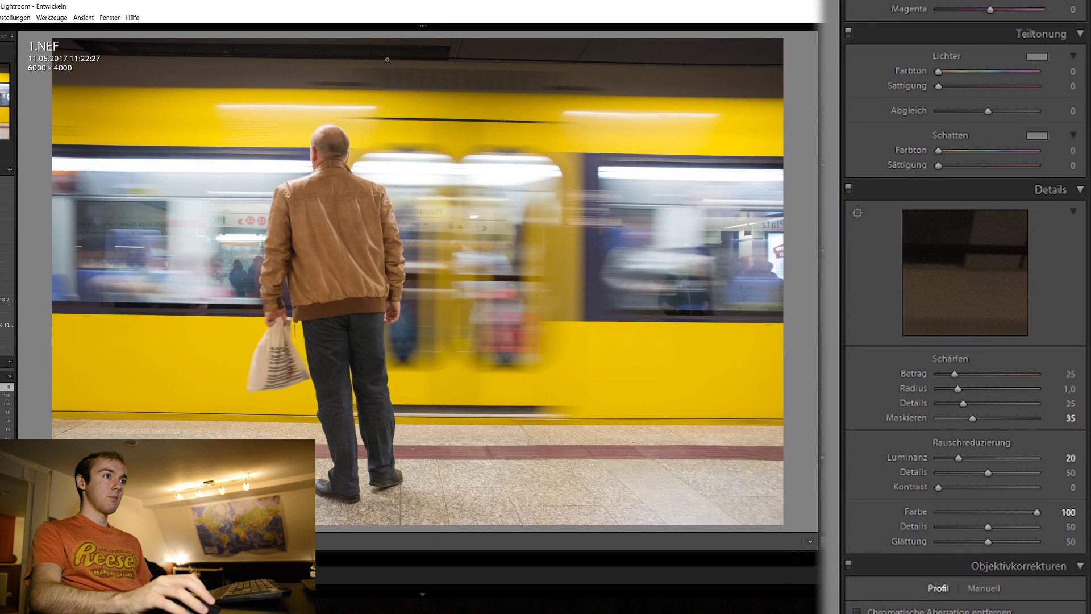
pyautogui.click(444, 52)
pyautogui.moveTo(445, 53); pyautogui.dragTo(453, 274)
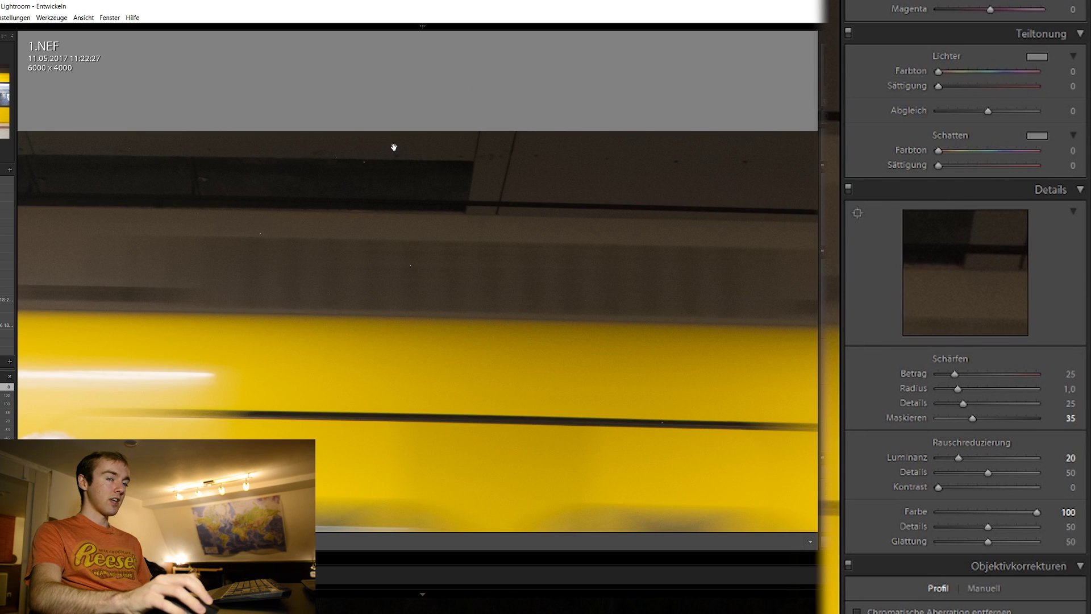
pyautogui.press('q')
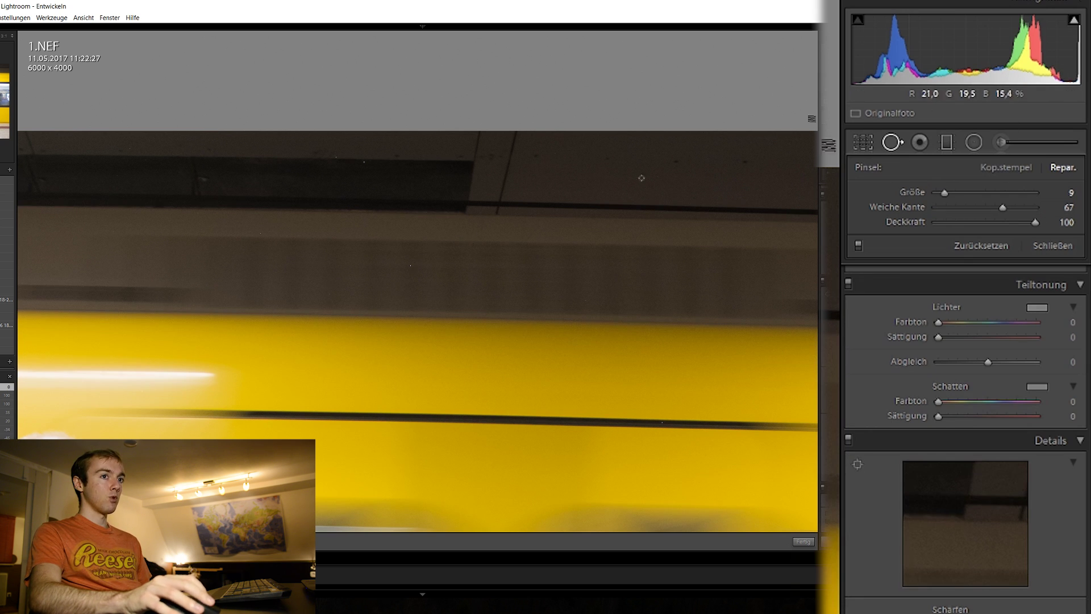
# - Heal the dust specks on the train's grey roof band and the dark ceiling with a size-8 Heal brush
pyautogui.moveTo(946, 196); pyautogui.dragTo(944, 193)
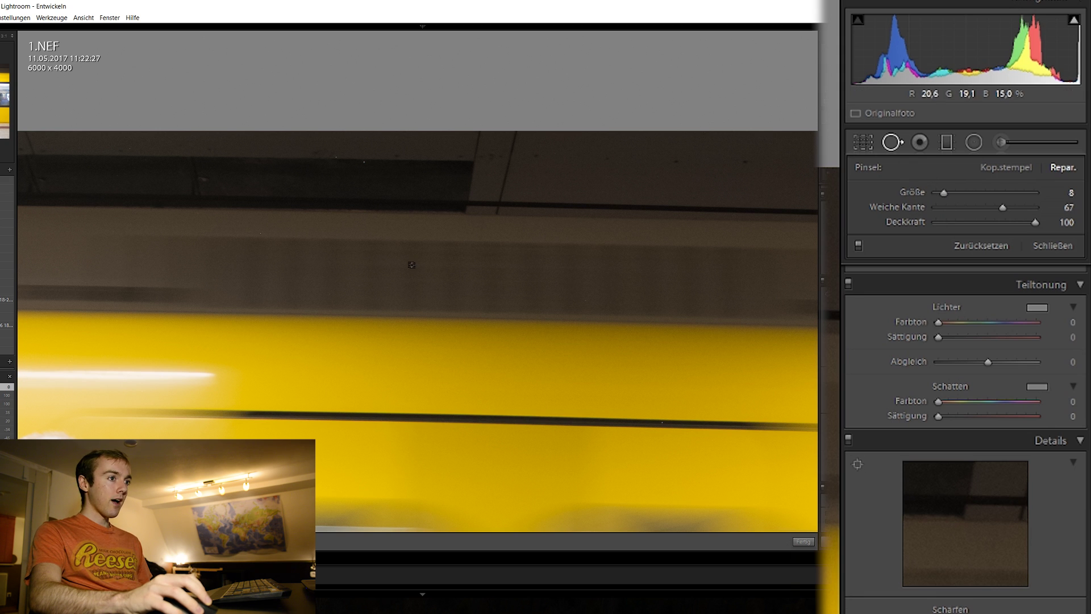
pyautogui.scroll(-4, 417, 265)
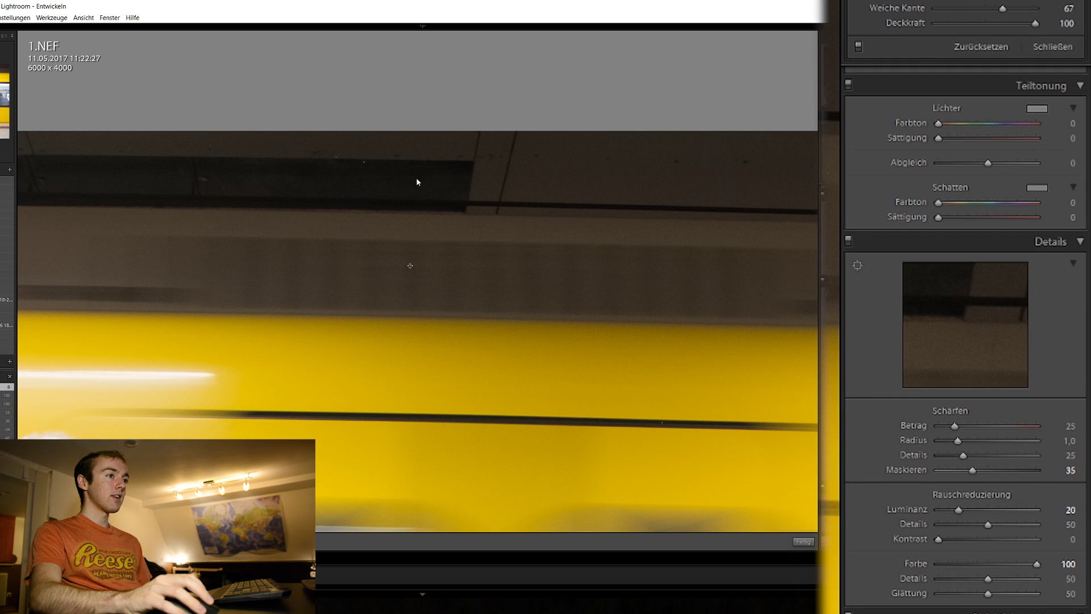
pyautogui.click(410, 265)
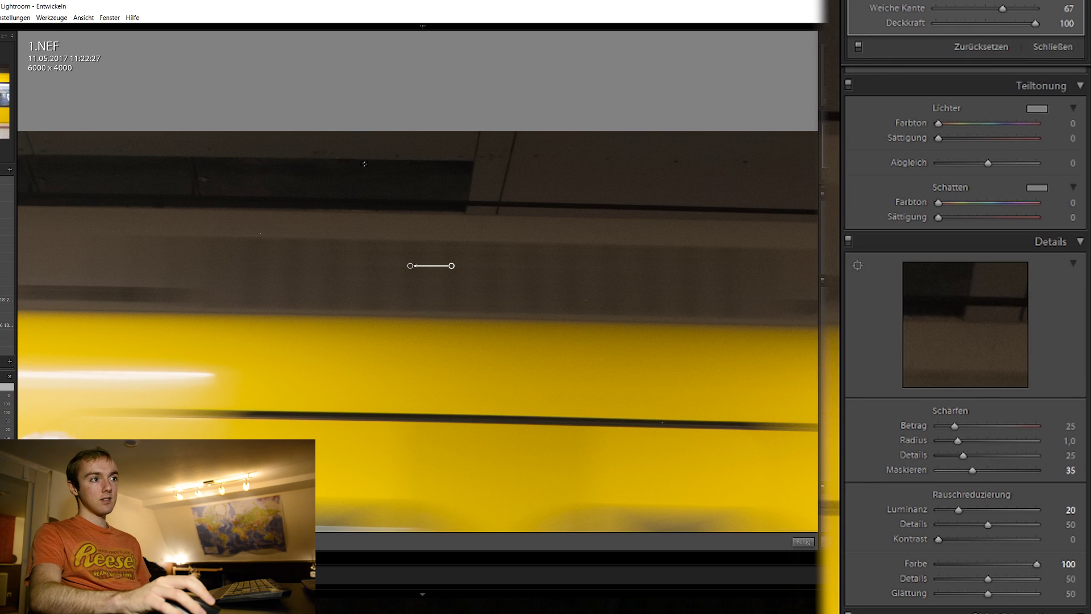
pyautogui.press('space')
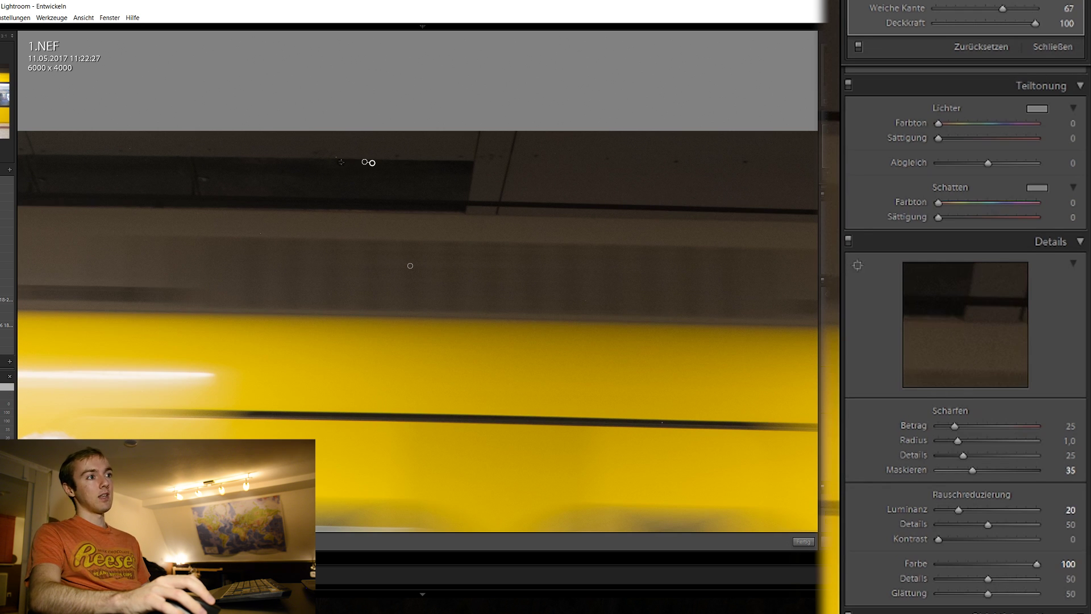
pyautogui.click(336, 156)
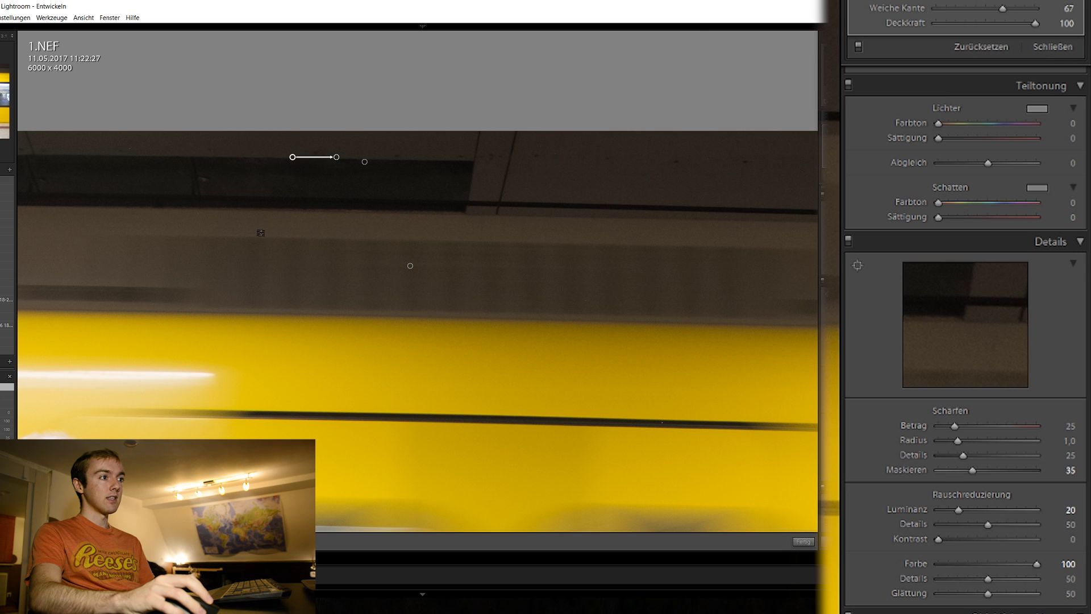
pyautogui.press('q')
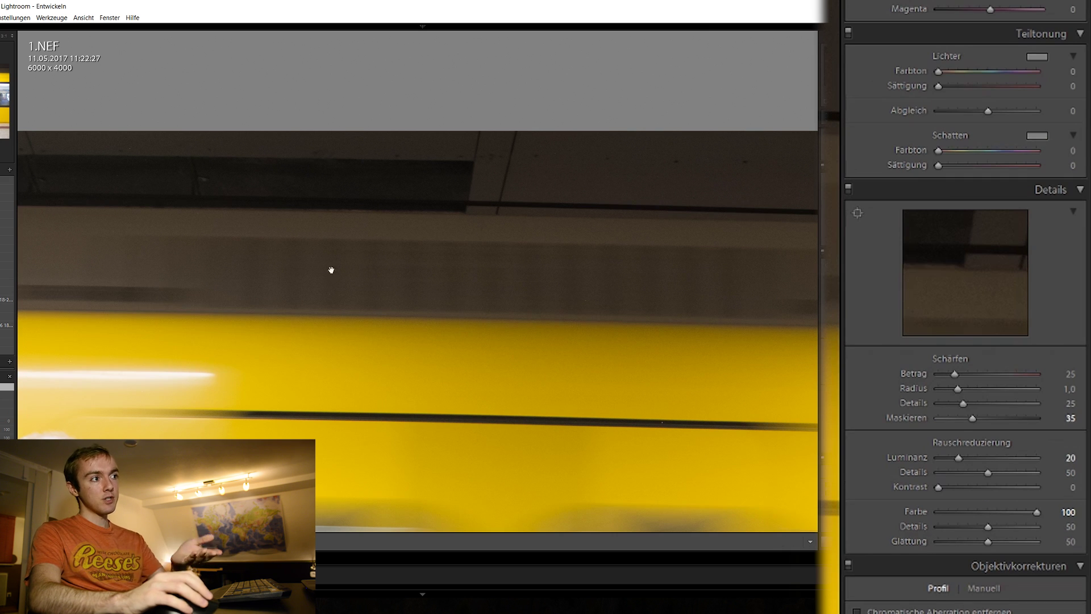
pyautogui.click(359, 292)
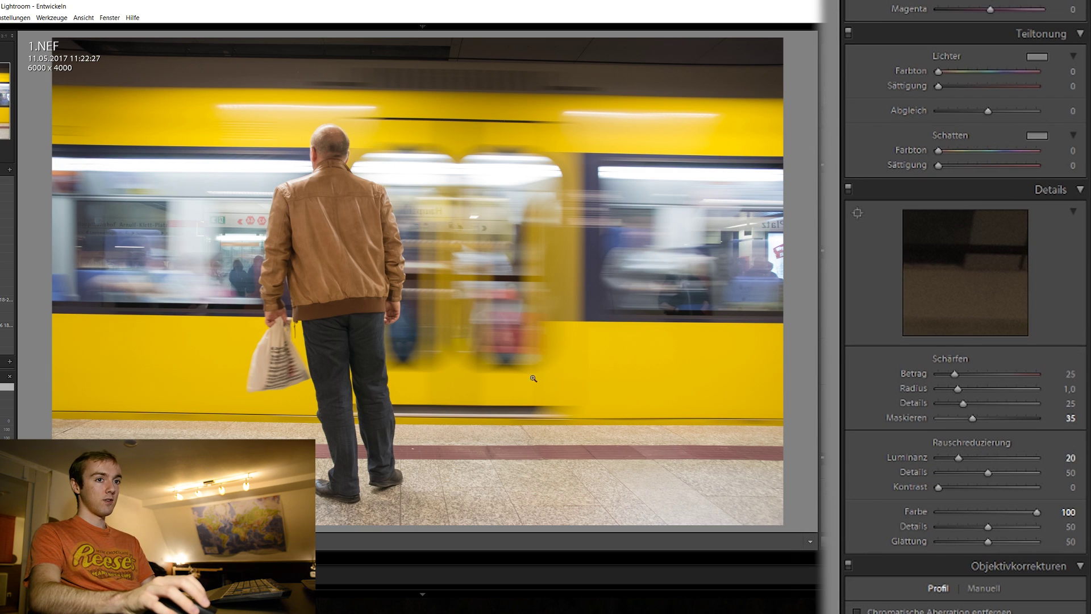
# - Enable chromatic aberration removal and Sigma 17-70mm profile corrections, then check the result at 1:1
pyautogui.scroll(-1, 966, 307)
pyautogui.scroll(-3, 937, 401)
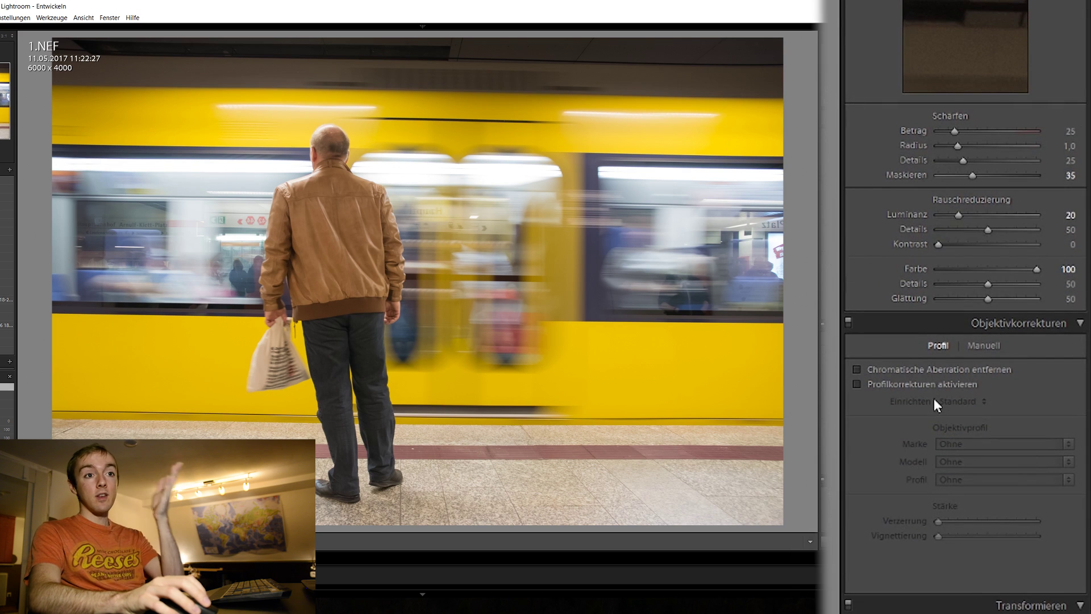
pyautogui.click(912, 371)
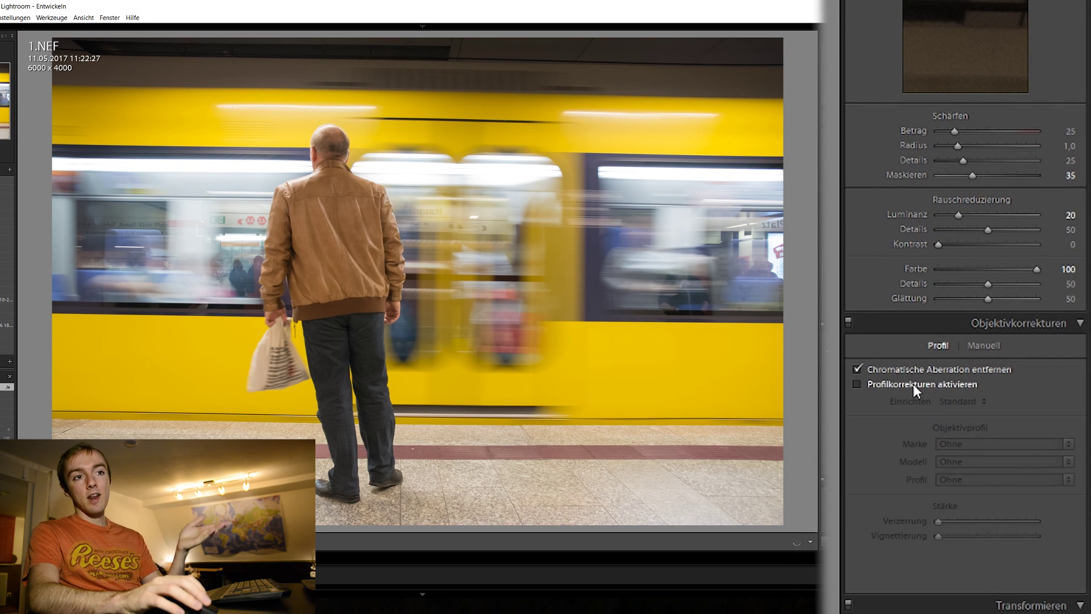
pyautogui.click(913, 384)
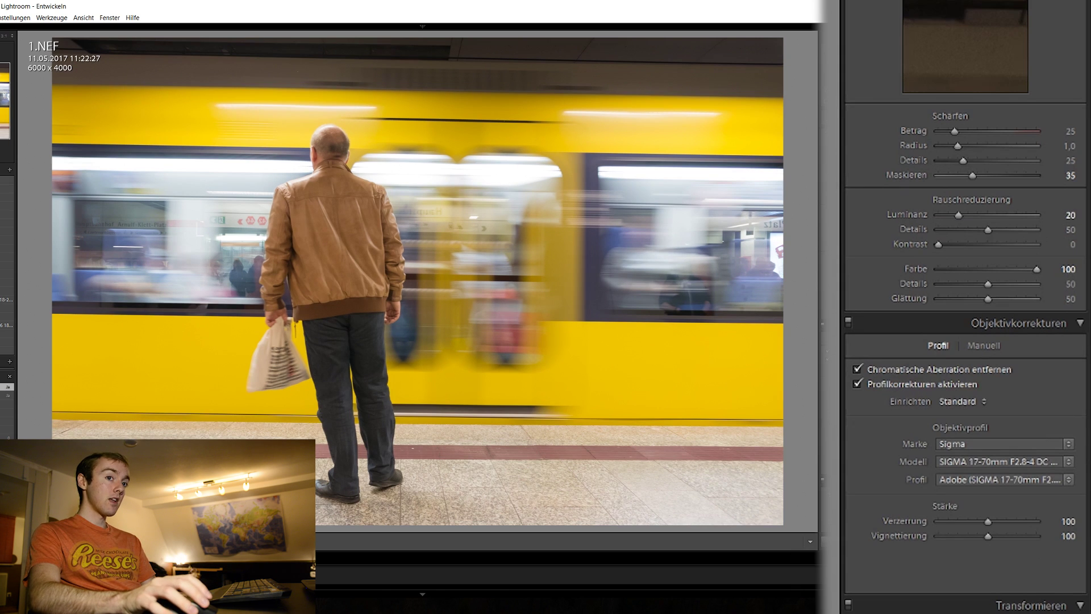
pyautogui.scroll(-3, 900, 283)
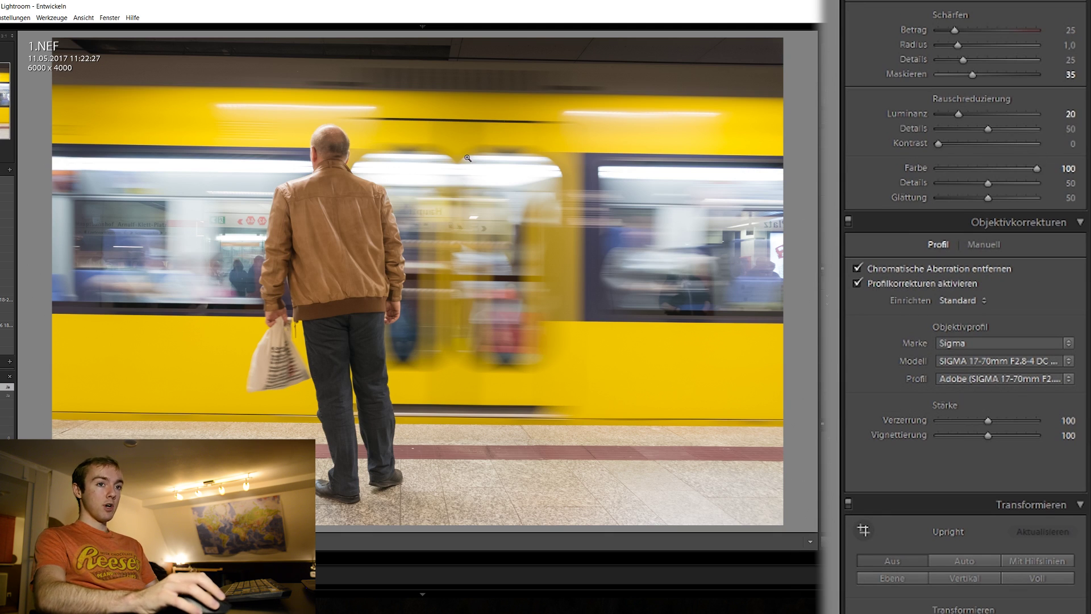
pyautogui.click(332, 78)
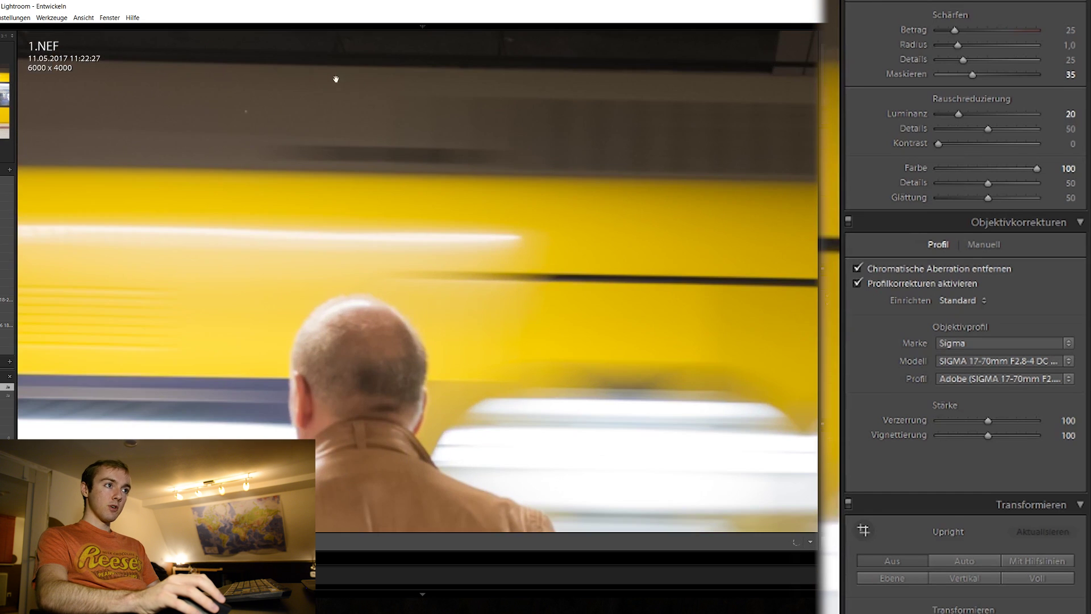
pyautogui.click(512, 221)
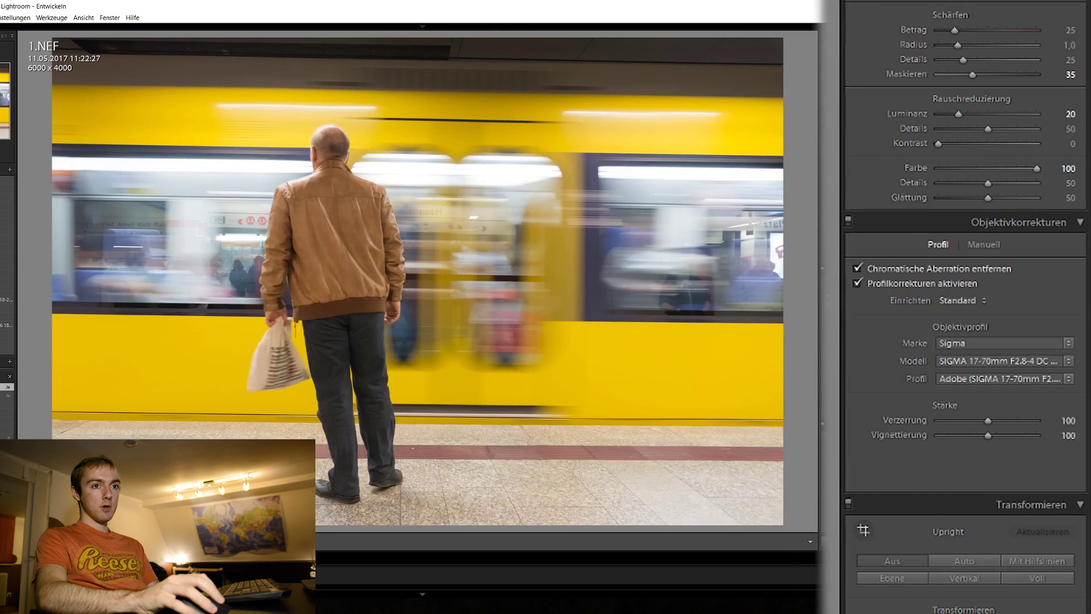
# - Draw Guided Upright guides along the train top, platform and both window edges, then apply
pyautogui.scroll(-10, 1089, 559)
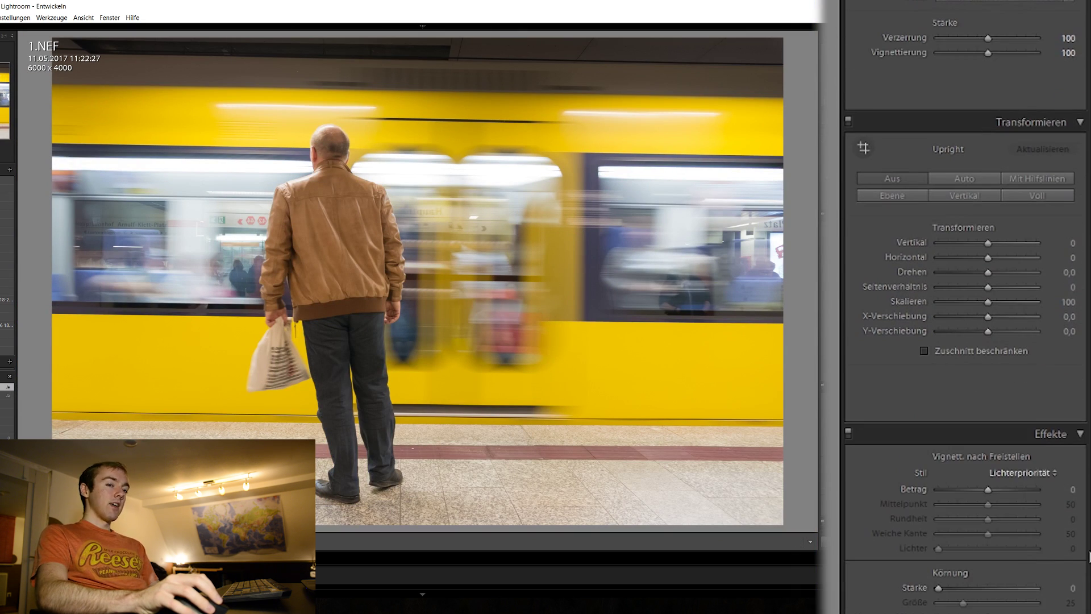
pyautogui.click(861, 147)
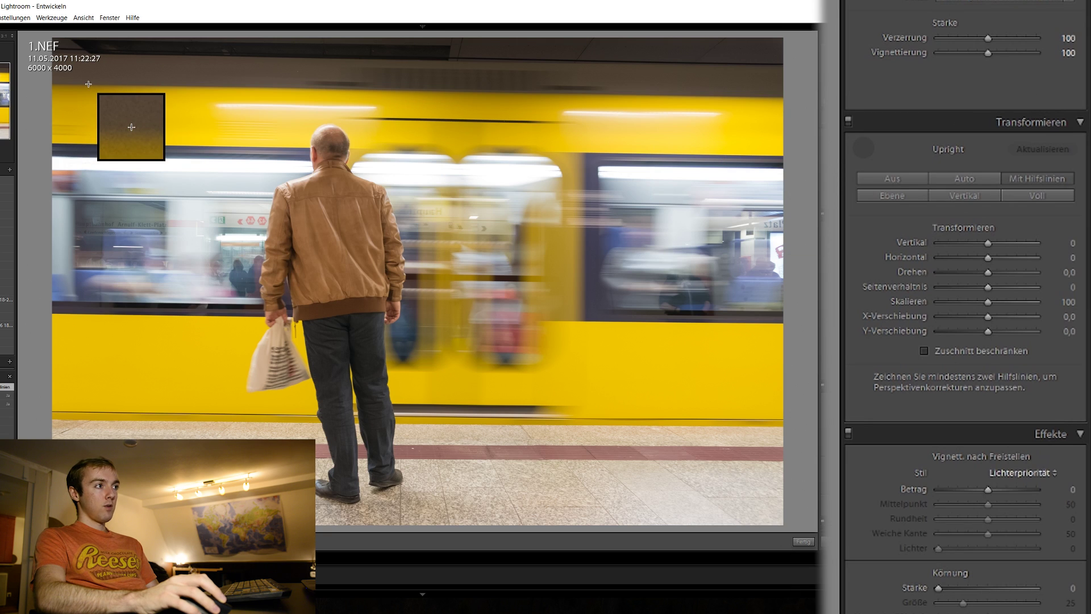
pyautogui.moveTo(89, 84); pyautogui.dragTo(725, 97)
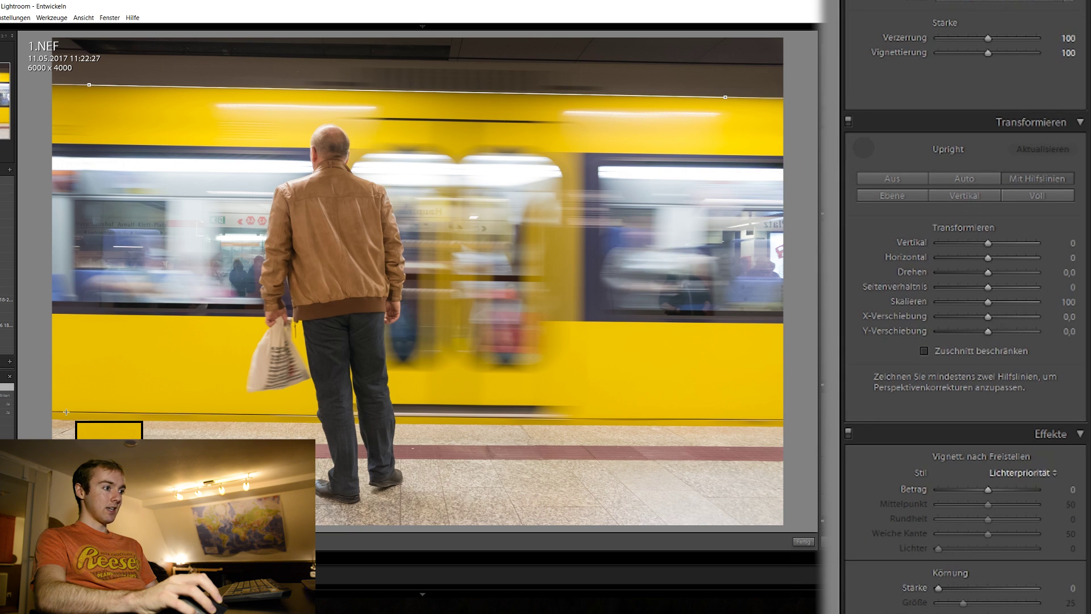
pyautogui.moveTo(66, 411); pyautogui.dragTo(709, 421)
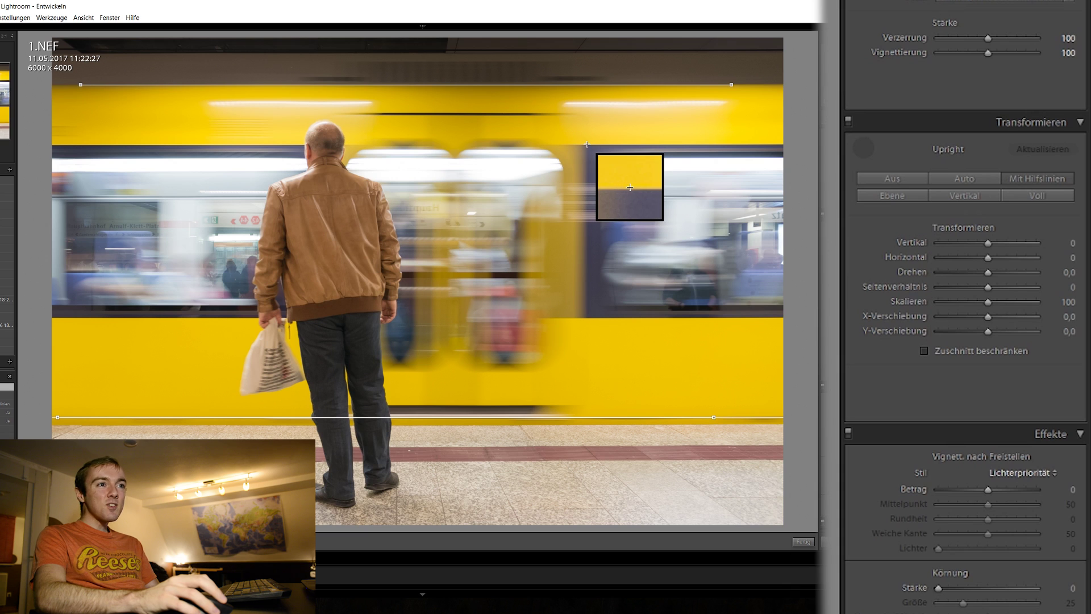
pyautogui.moveTo(586, 145); pyautogui.dragTo(587, 319)
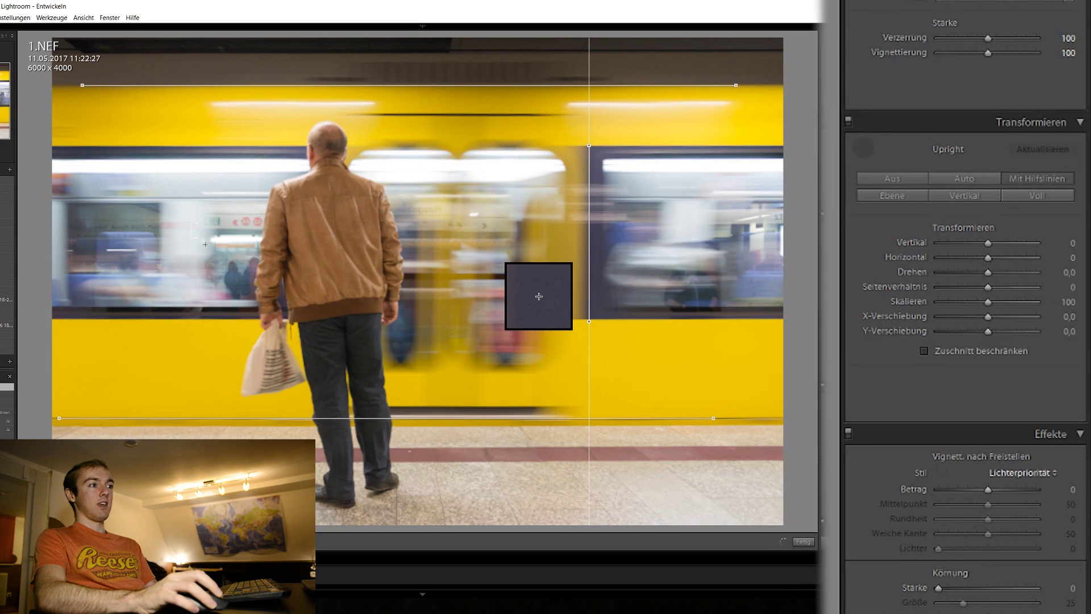
pyautogui.moveTo(160, 204); pyautogui.dragTo(159, 310)
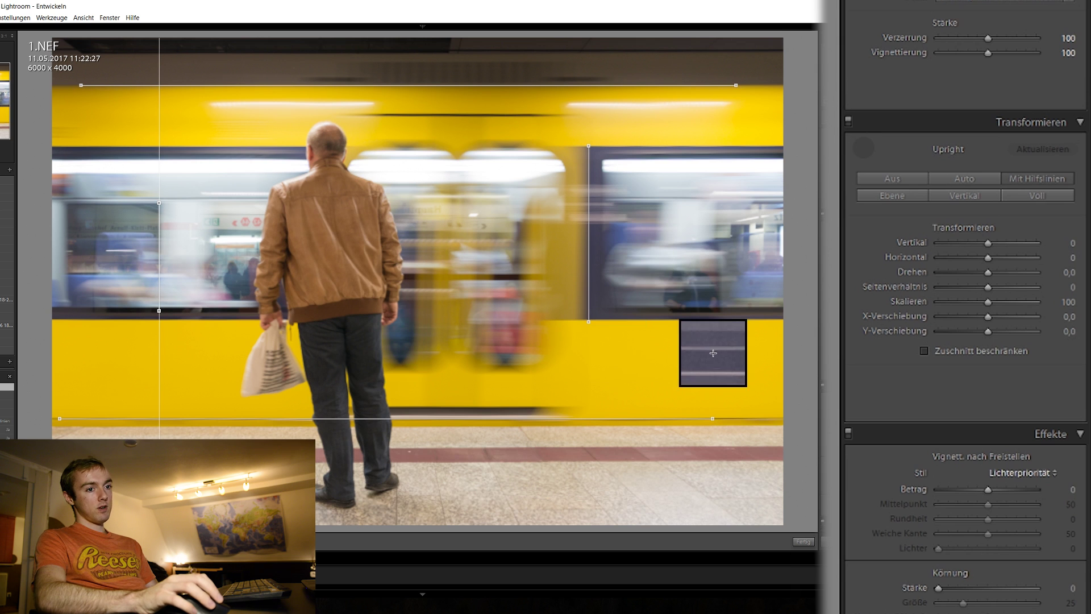
pyautogui.click(804, 542)
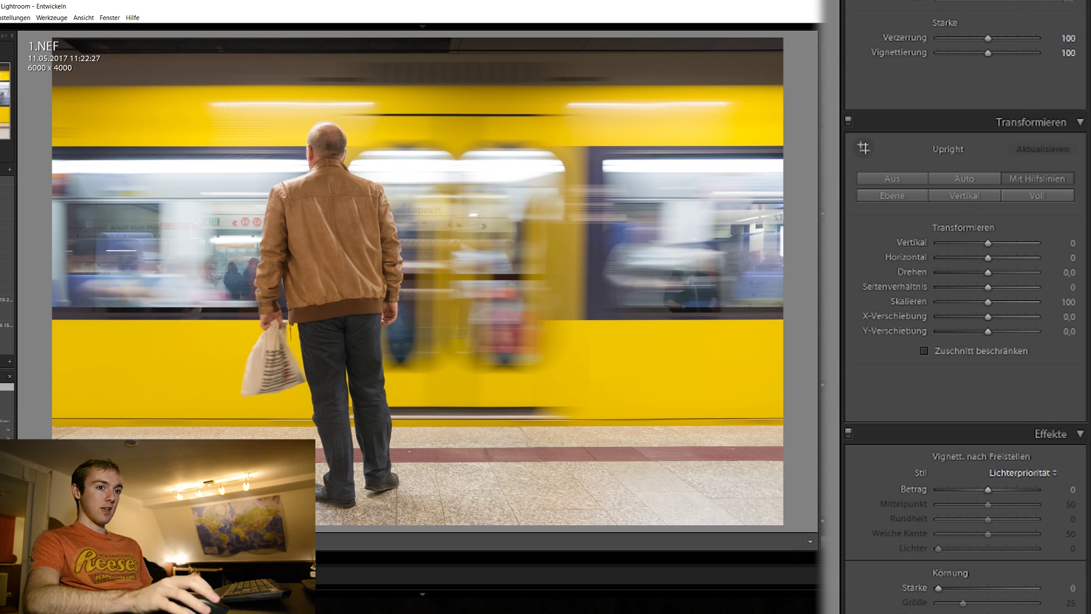
pyautogui.scroll(15, 966, 306)
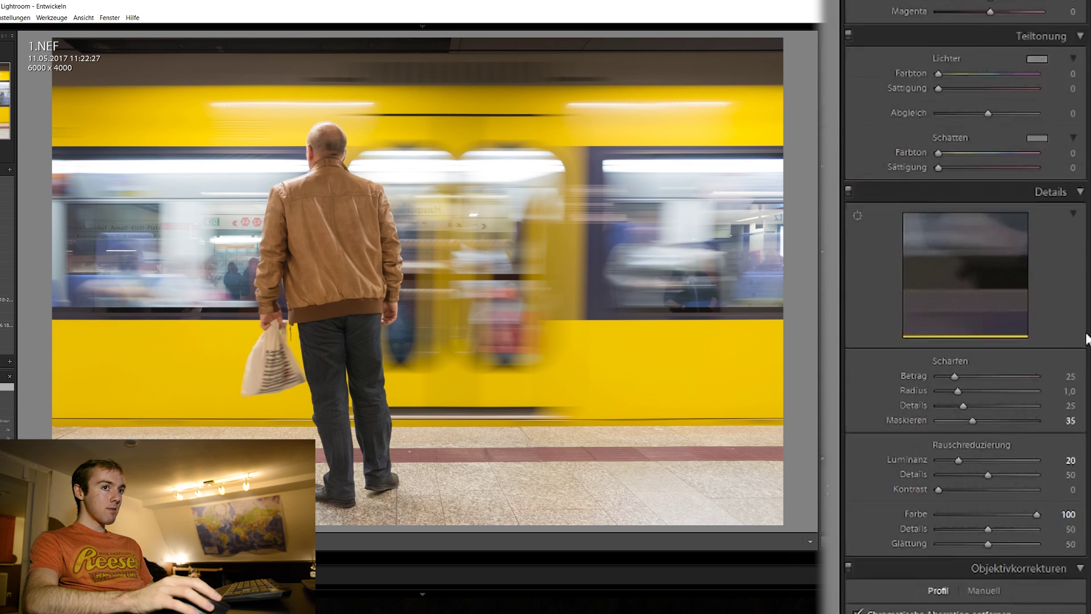
pyautogui.scroll(5, 966, 306)
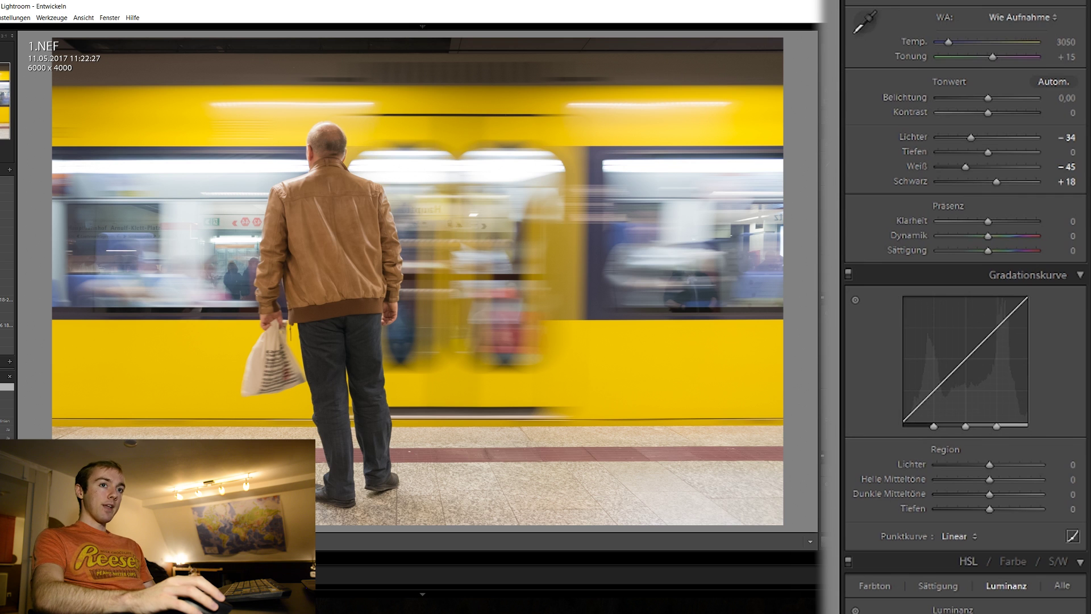
pyautogui.scroll(-8, 1041, 263)
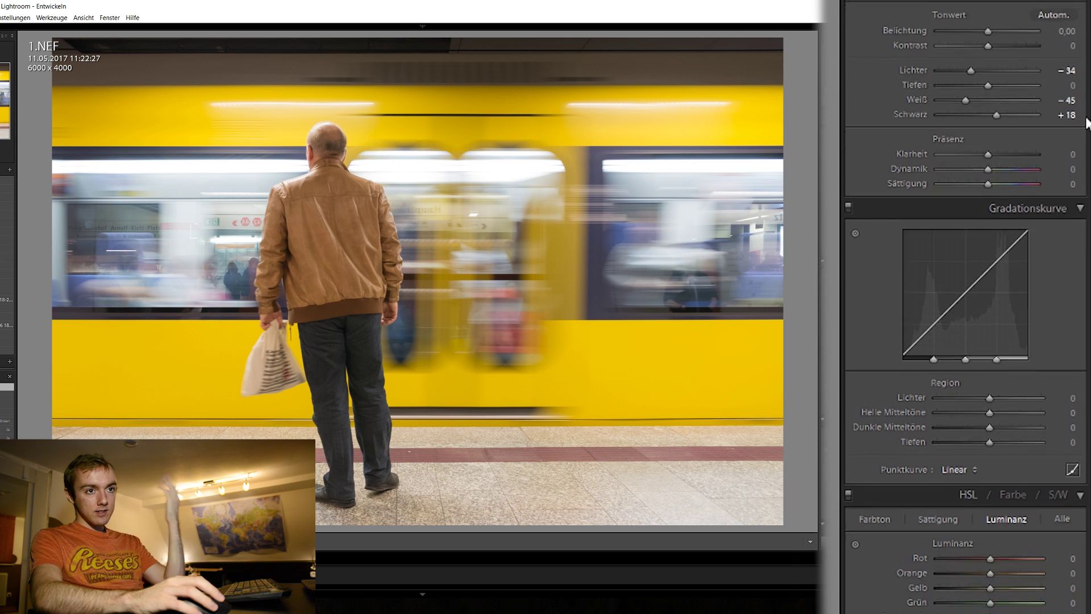
pyautogui.scroll(-10, 1045, 415)
pyautogui.scroll(-6, 1048, 445)
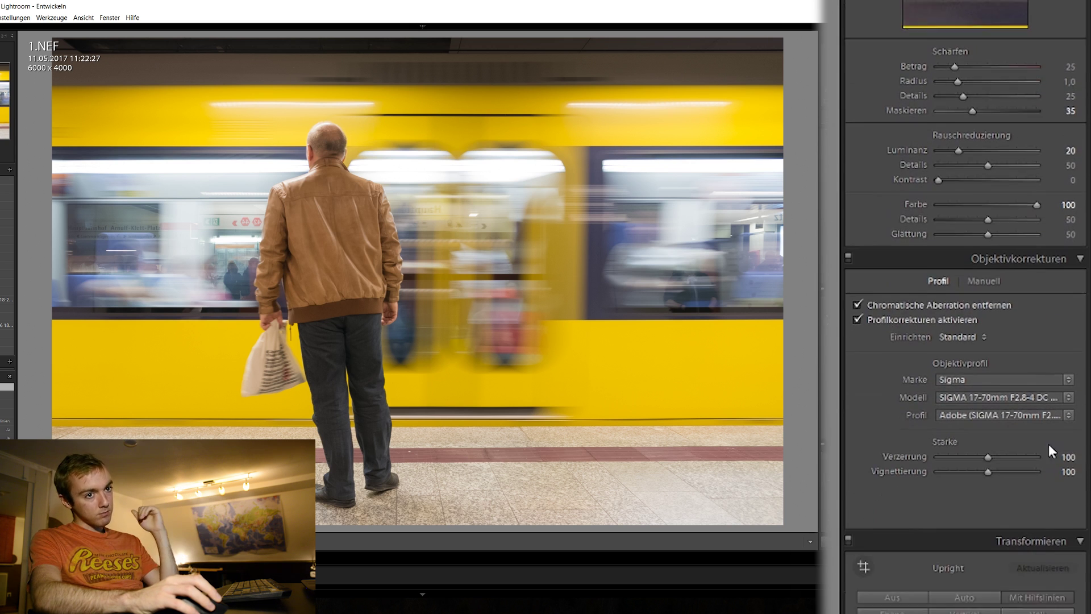
pyautogui.scroll(-2, 1056, 572)
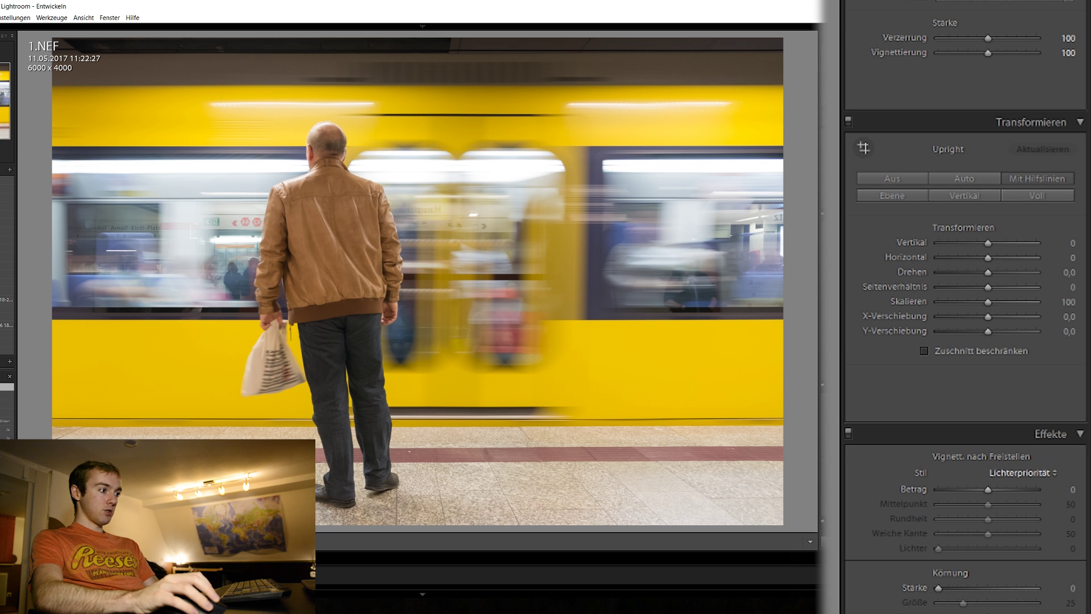
# - Go to 3.DNG and inspect the MADE IN JAPAN and 17-70mm lettering at 1:1
pyautogui.press('Right')
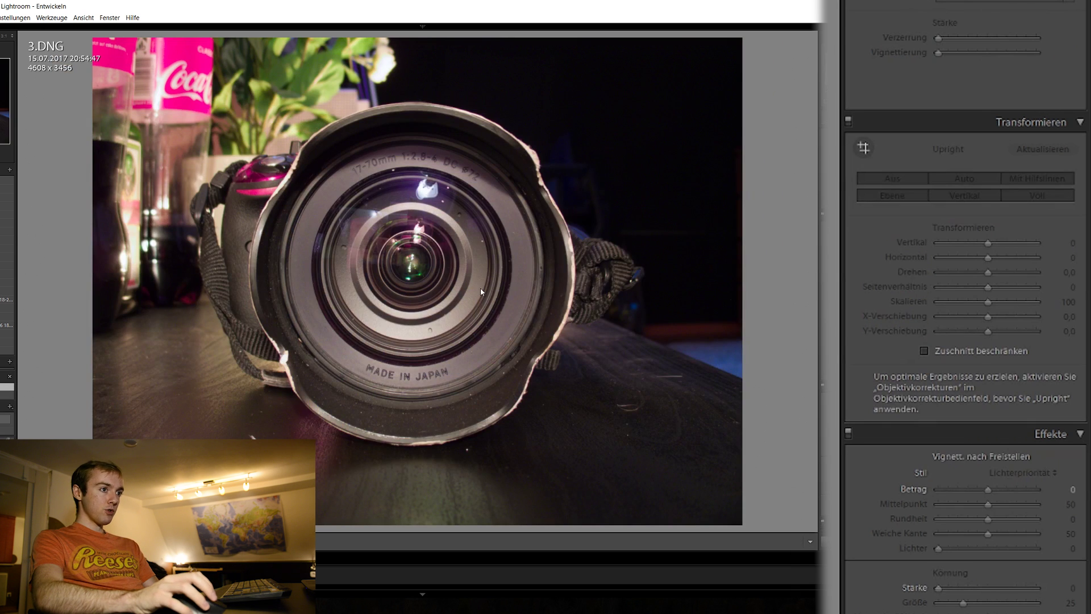
pyautogui.click(407, 378)
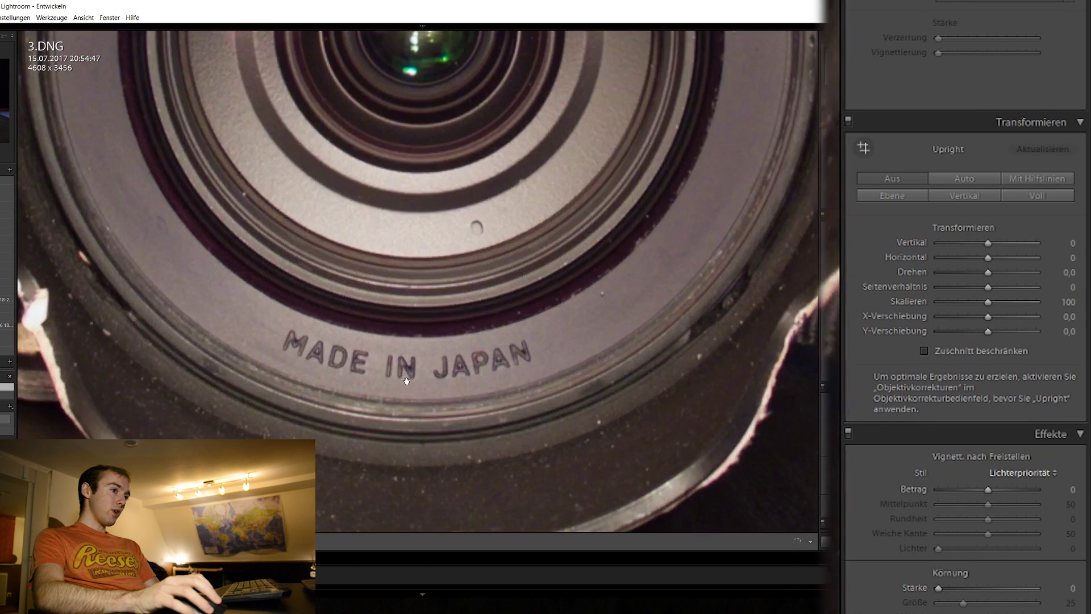
pyautogui.moveTo(406, 306); pyautogui.dragTo(410, 280)
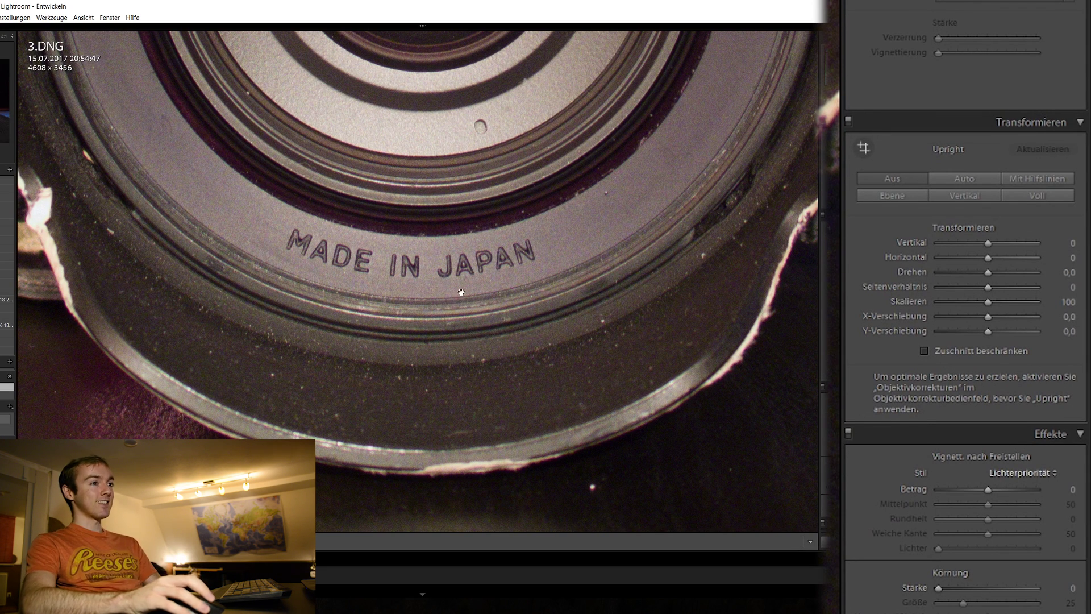
pyautogui.moveTo(416, 267); pyautogui.dragTo(403, 439)
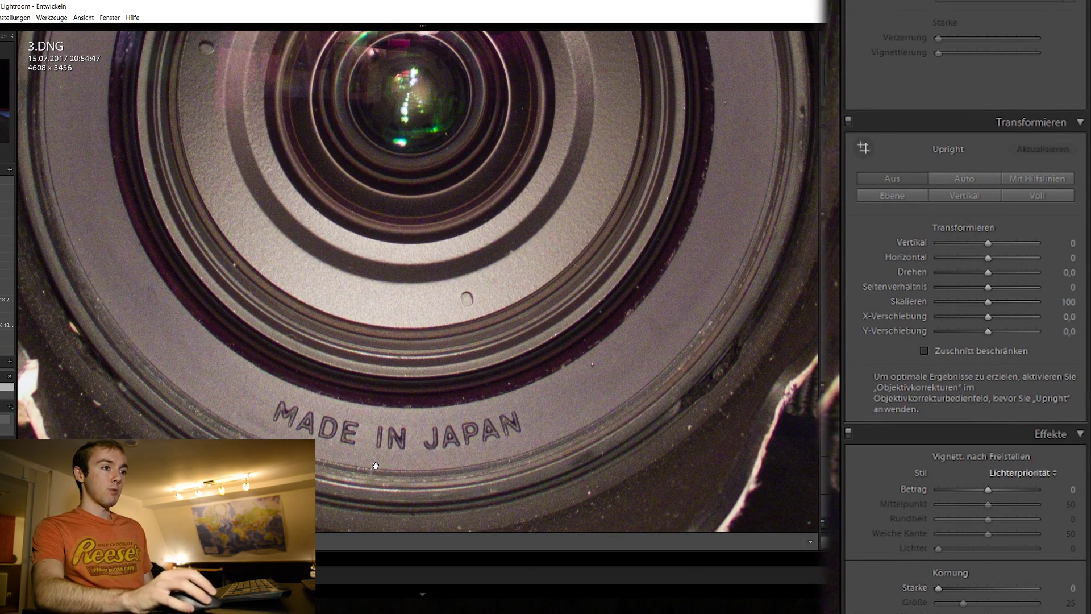
pyautogui.moveTo(381, 432); pyautogui.dragTo(399, 386)
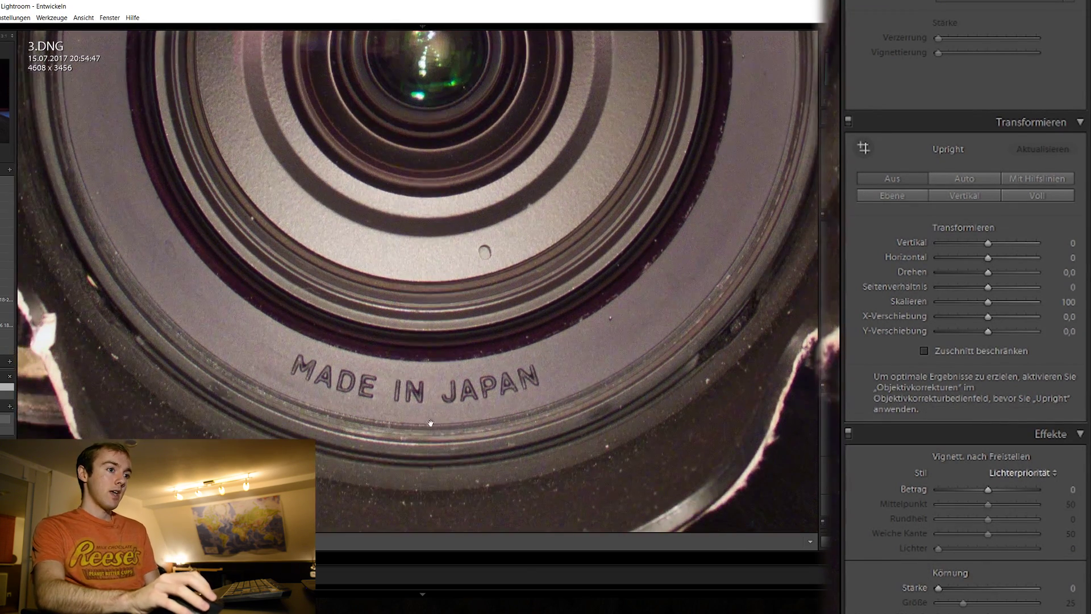
pyautogui.moveTo(458, 368); pyautogui.dragTo(408, 381)
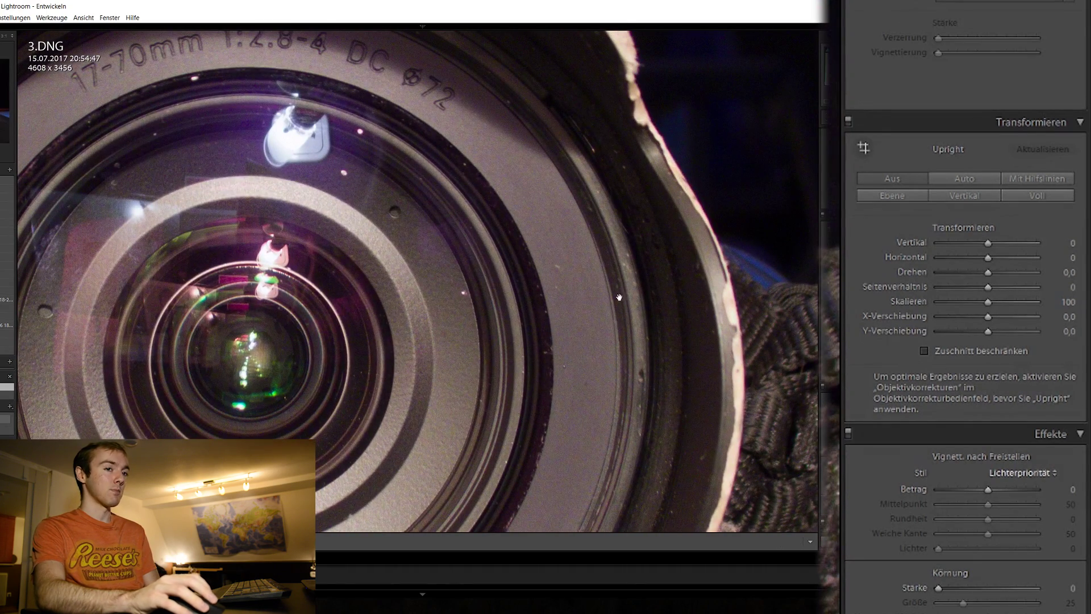
pyautogui.moveTo(87, 132); pyautogui.dragTo(274, 271)
# - Fit the lens photo to view, then set Whites to -32 and Blacks to +39 with the Alt clipping preview
pyautogui.click(237, 246)
pyautogui.scroll(10, 915, 196)
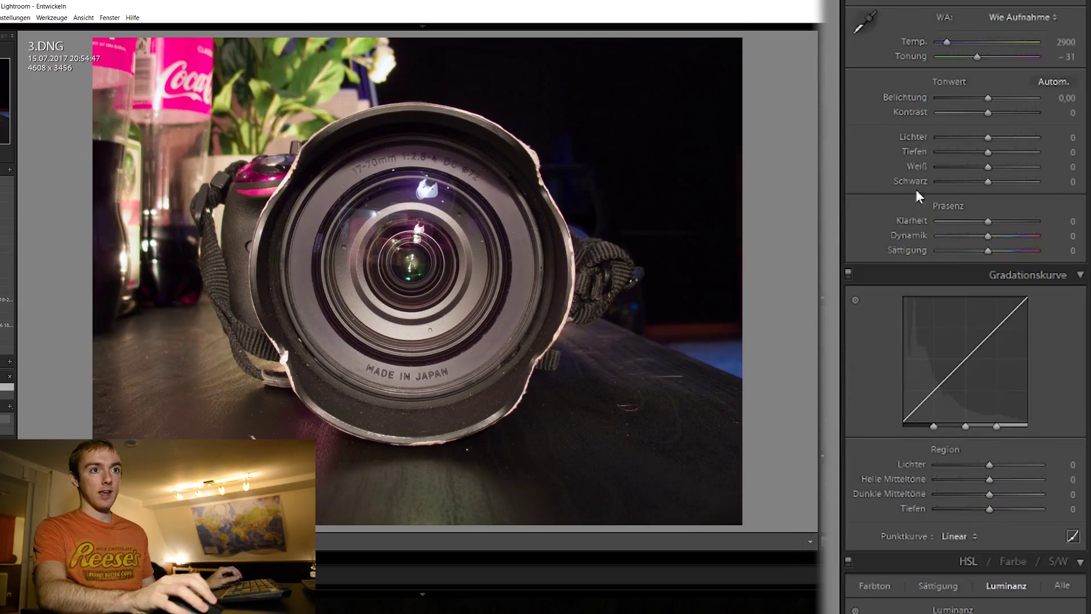
pyautogui.moveTo(988, 182); pyautogui.dragTo(970, 168)
pyautogui.press('alt')
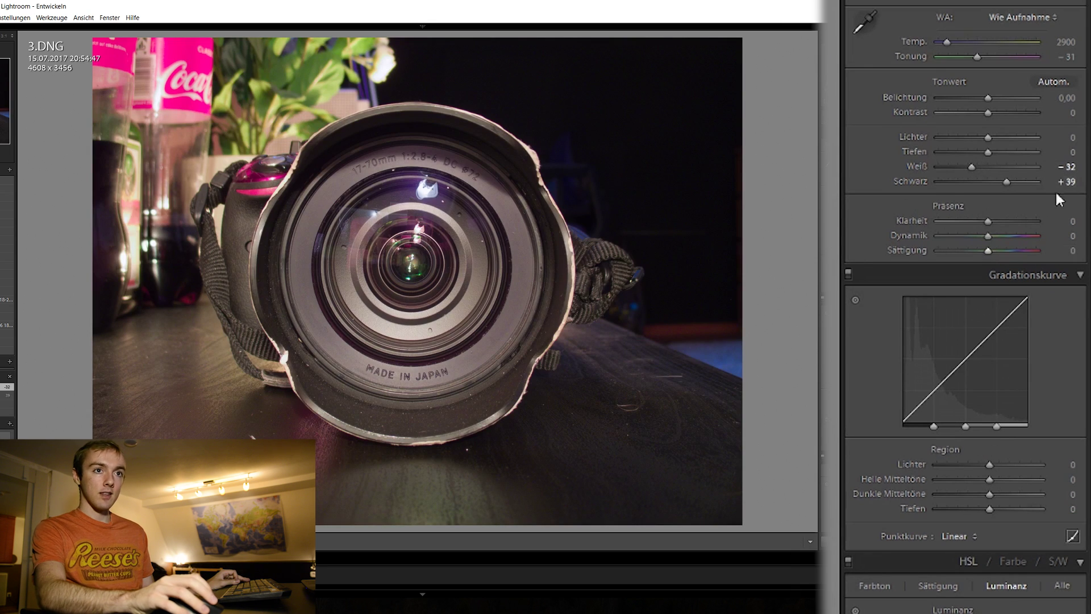
pyautogui.scroll(-2, 966, 306)
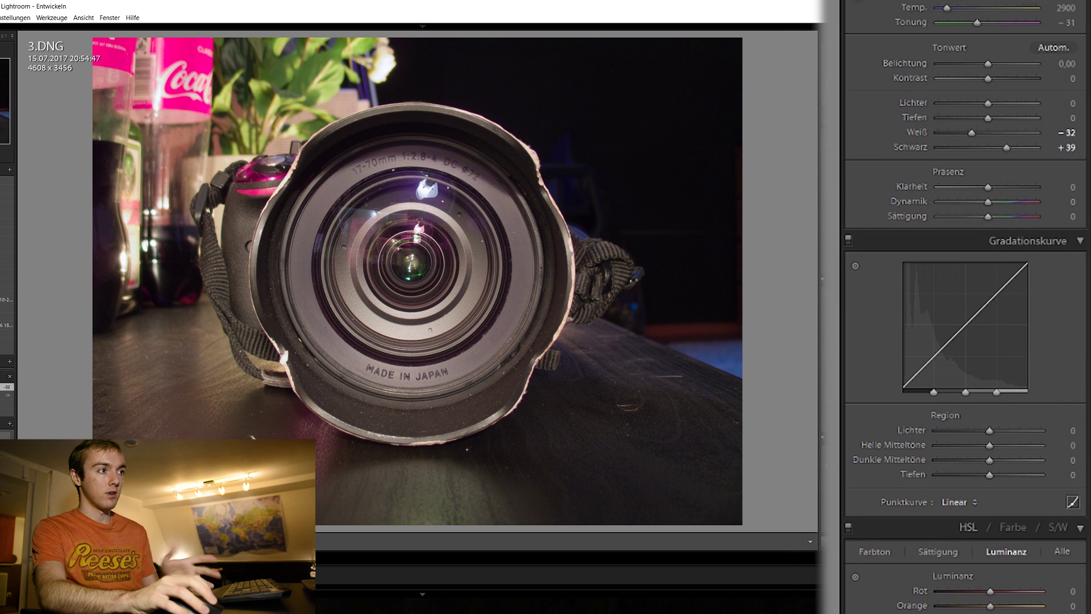
pyautogui.scroll(-2, 965, 307)
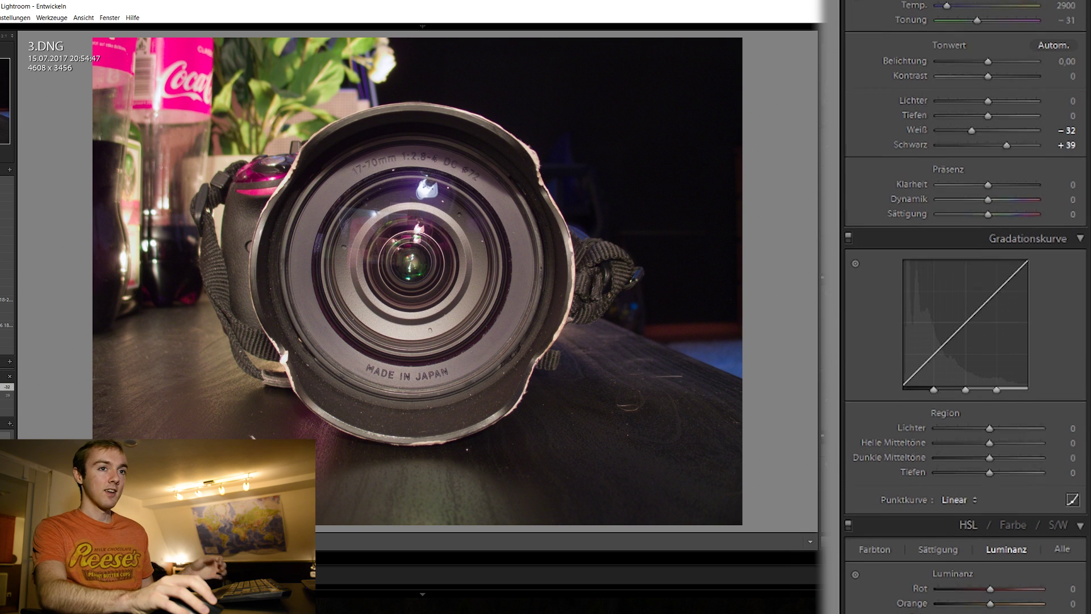
pyautogui.scroll(-10, 966, 307)
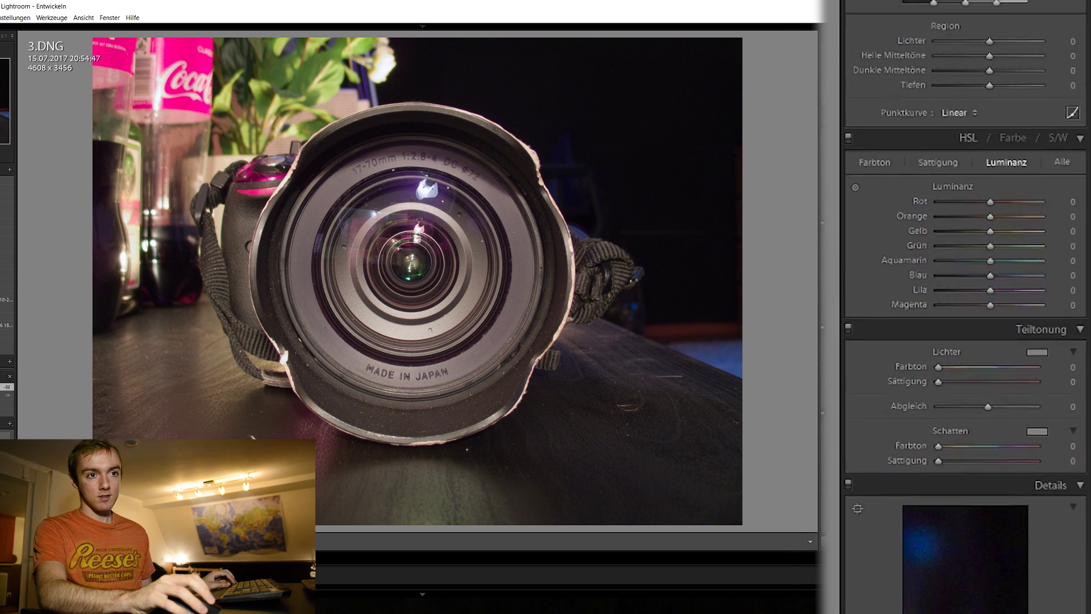
pyautogui.scroll(-5, 1082, 452)
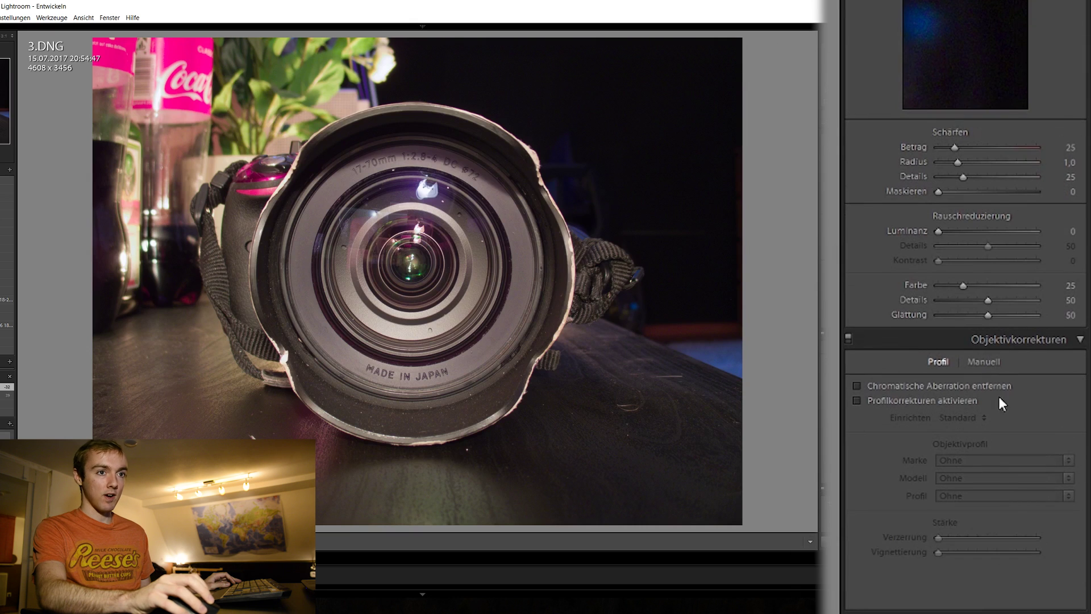
# - Turn on chromatic aberration removal and lens profile corrections for 3.DNG
pyautogui.click(965, 386)
pyautogui.click(954, 400)
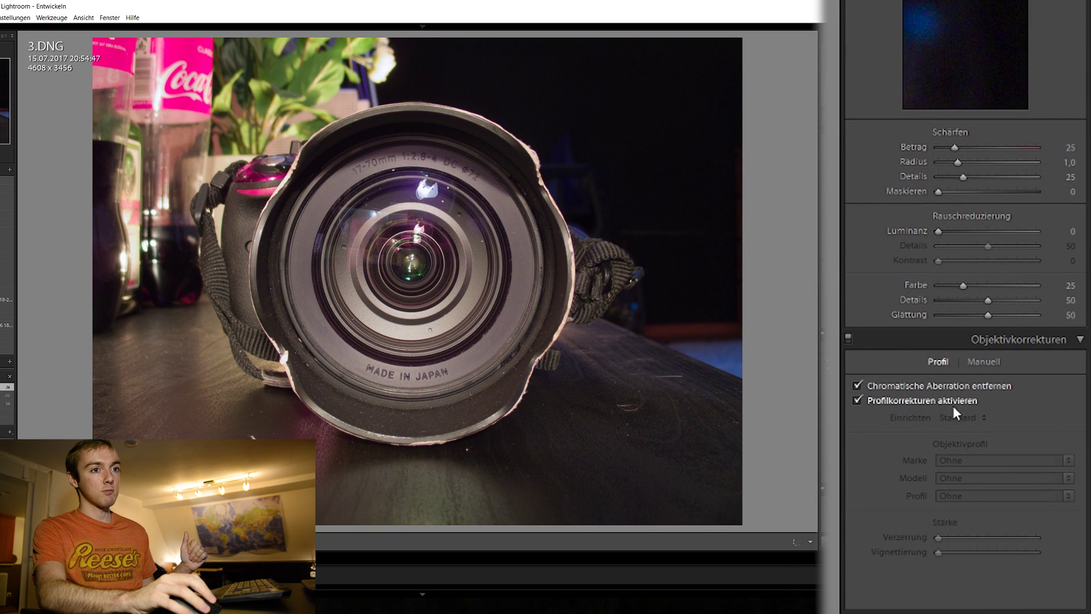
pyautogui.scroll(-9, 966, 306)
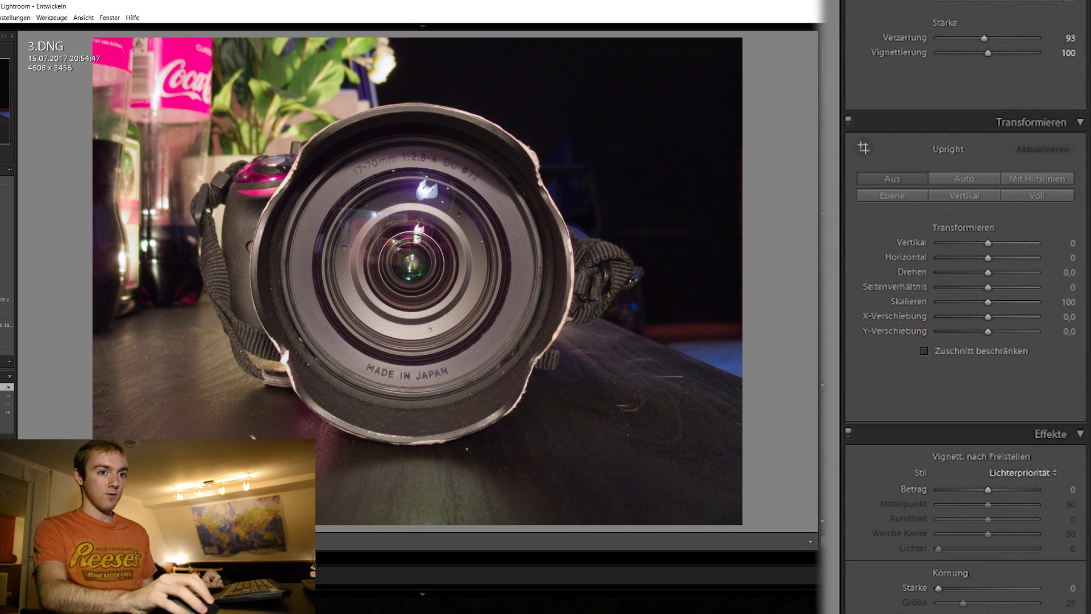
pyautogui.scroll(1, 889, 494)
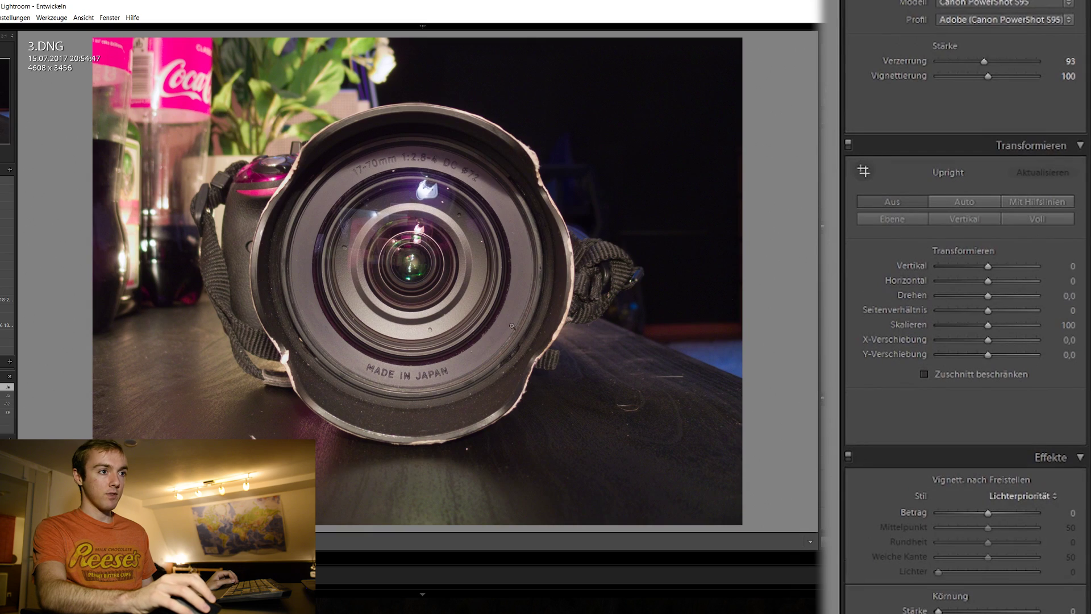
# - Set noise reduction to Luminance 30 and Color 100, with sharpening Masking at 75
pyautogui.click(538, 290)
pyautogui.moveTo(1088, 446); pyautogui.dragTo(1090, 238)
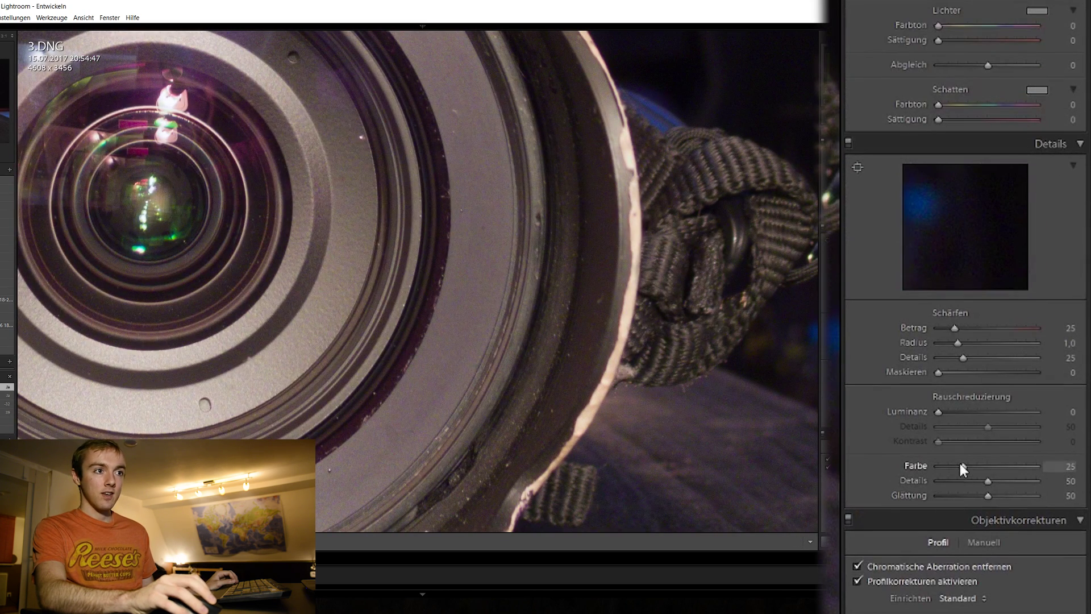
pyautogui.moveTo(962, 464); pyautogui.dragTo(1049, 455)
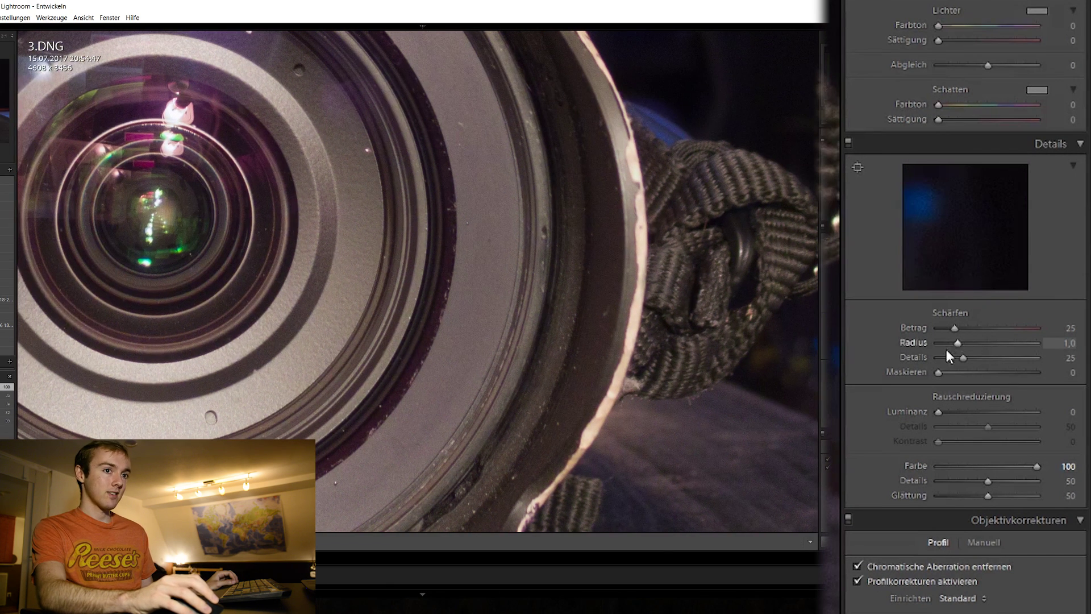
pyautogui.moveTo(946, 373); pyautogui.dragTo(1011, 374)
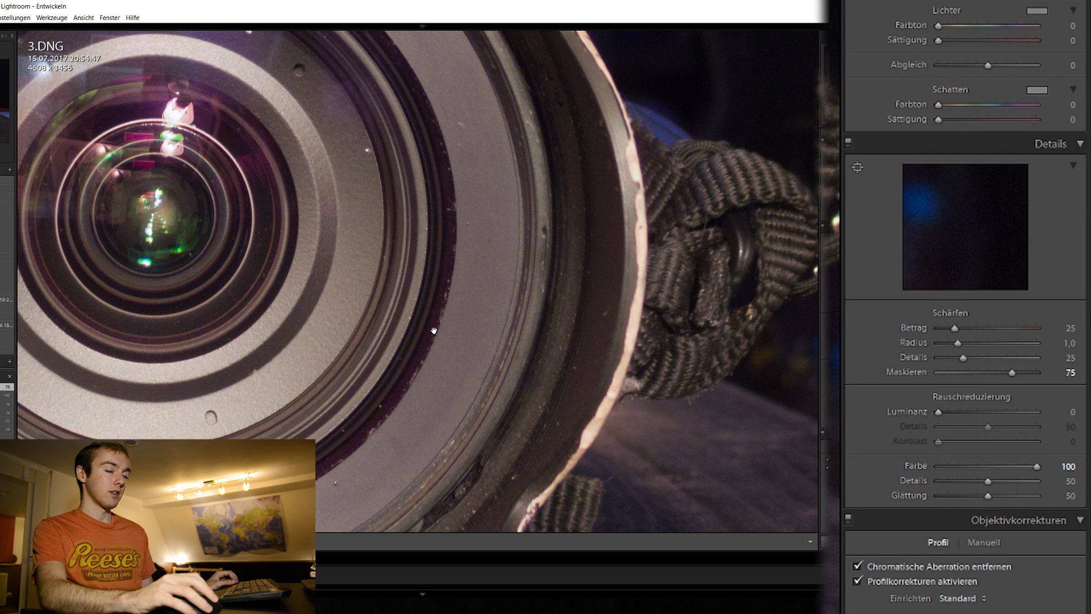
pyautogui.moveTo(938, 411); pyautogui.dragTo(967, 412)
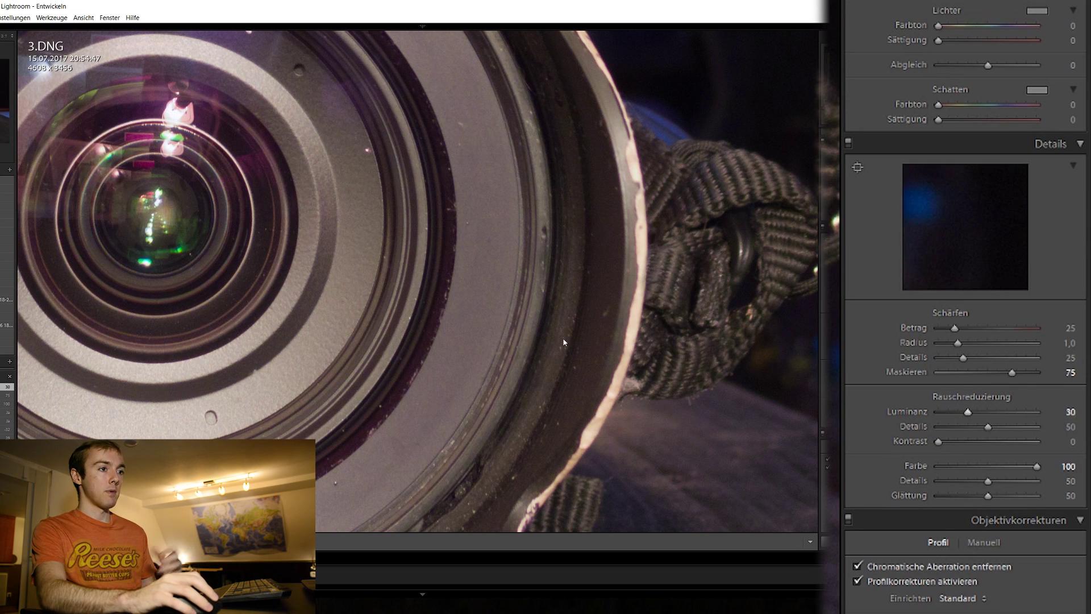
# - Pan the 1:1 view over the 17-70mm lettering, lens centre, MADE IN JAPAN text and inner rings
pyautogui.click(520, 361)
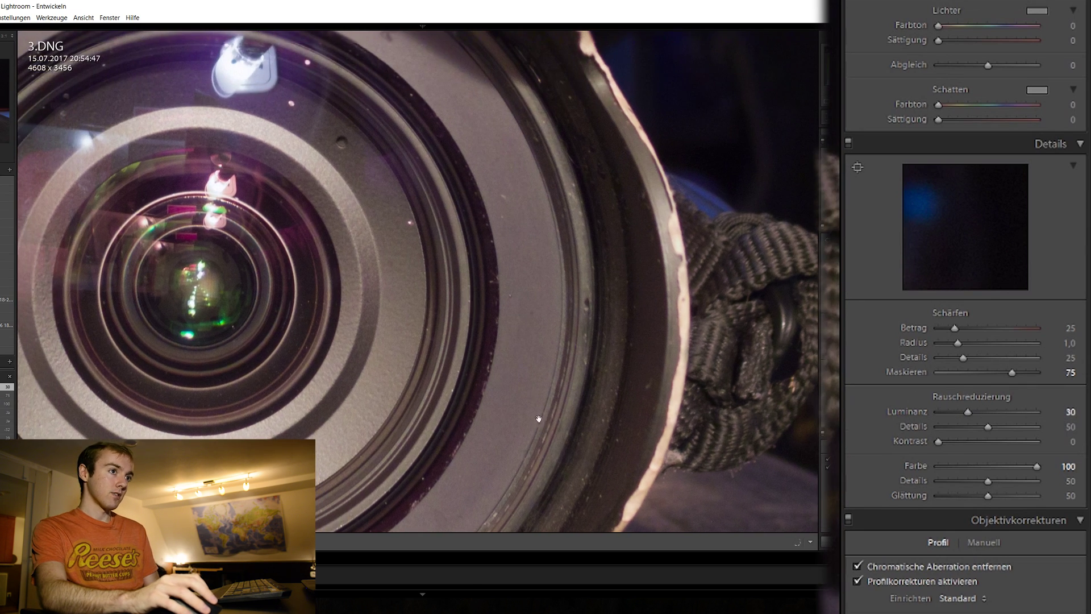
pyautogui.moveTo(540, 420); pyautogui.dragTo(631, 523)
pyautogui.moveTo(280, 217); pyautogui.dragTo(446, 134)
pyautogui.moveTo(586, 394); pyautogui.dragTo(514, 178)
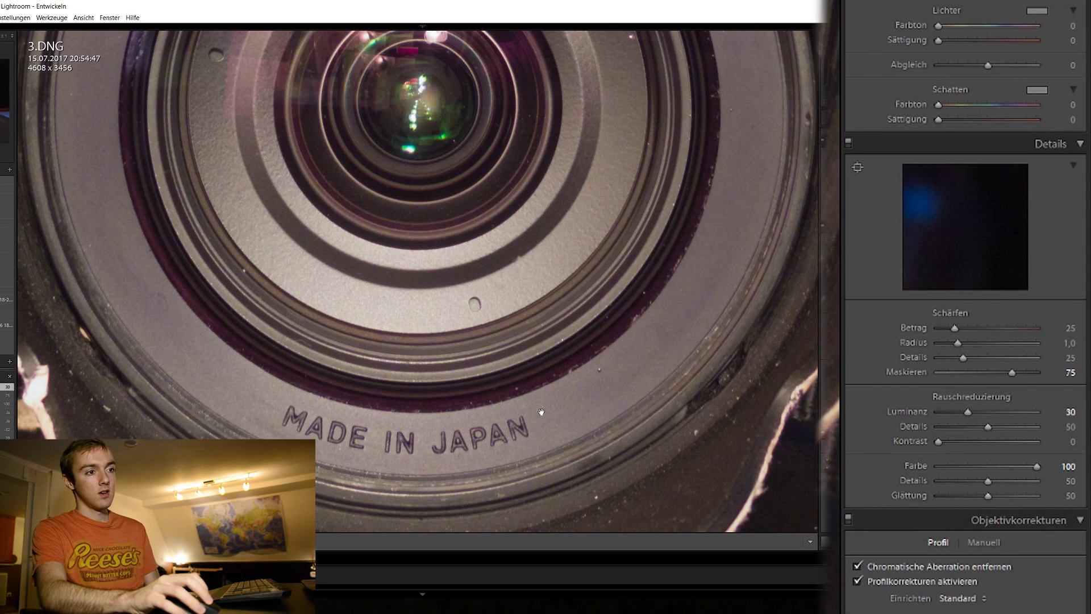
pyautogui.moveTo(86, 375); pyautogui.dragTo(338, 303)
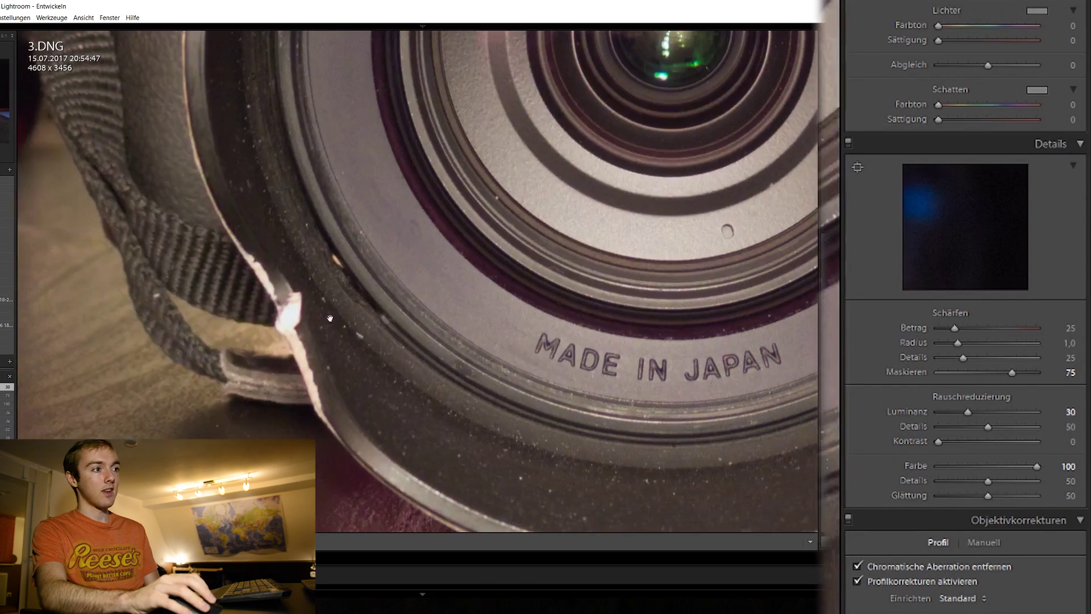
pyautogui.moveTo(297, 153); pyautogui.dragTo(237, 259)
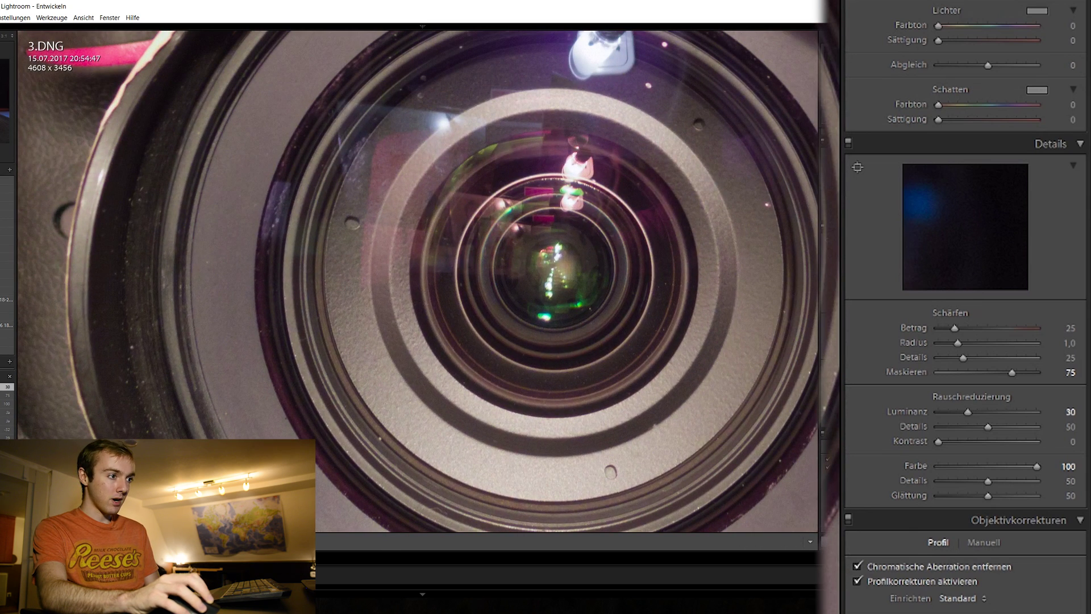
pyautogui.moveTo(321, 522); pyautogui.dragTo(210, 421)
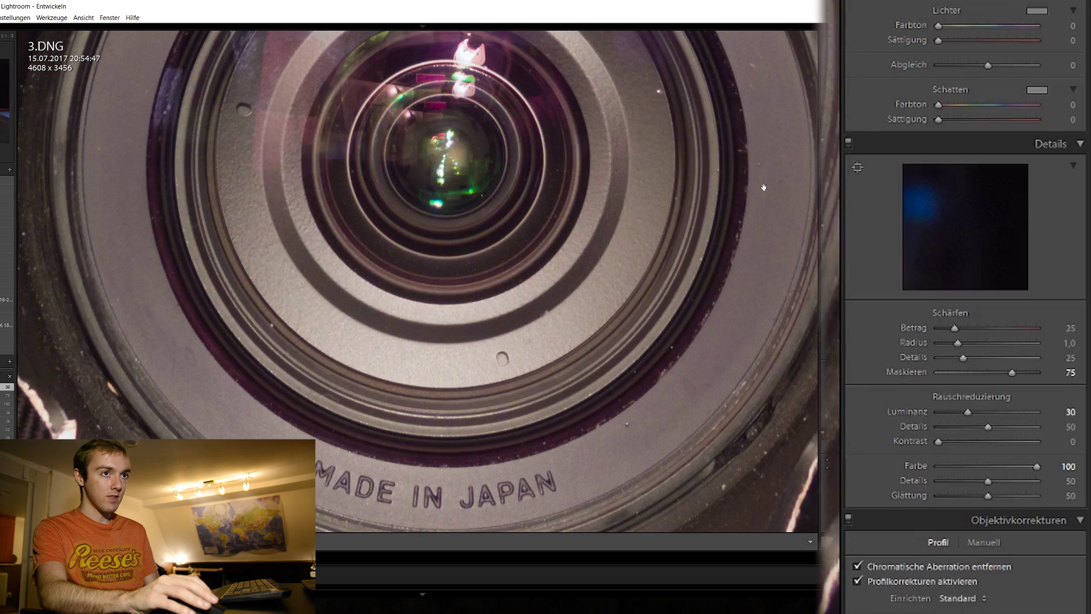
pyautogui.moveTo(763, 187); pyautogui.dragTo(728, 304)
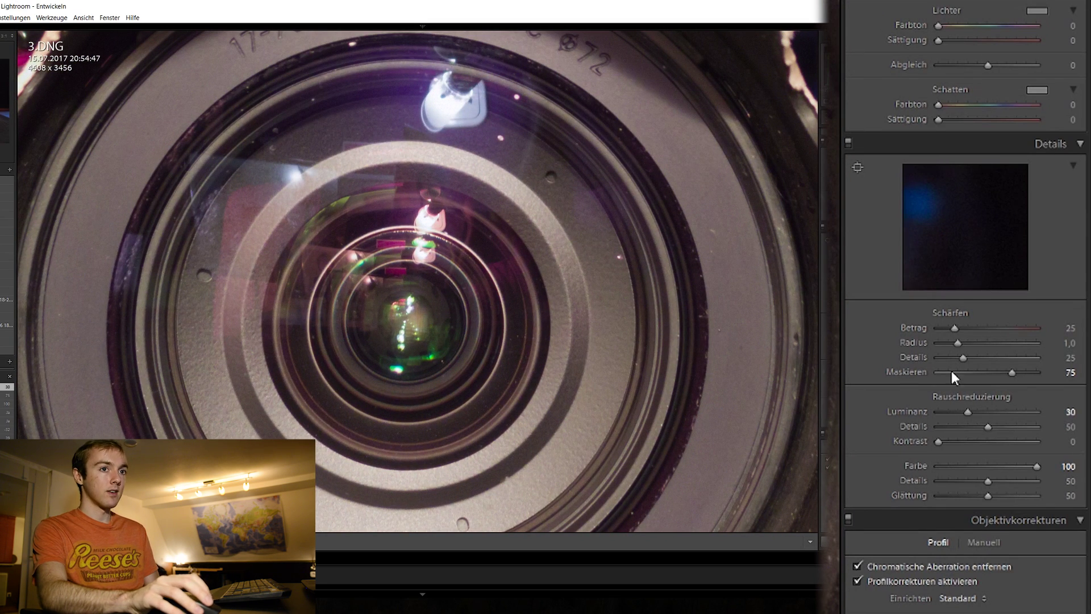
# - Return the lens photo to the Fit view and scroll through the Develop panels
pyautogui.scroll(-1, 1089, 369)
pyautogui.click(554, 254)
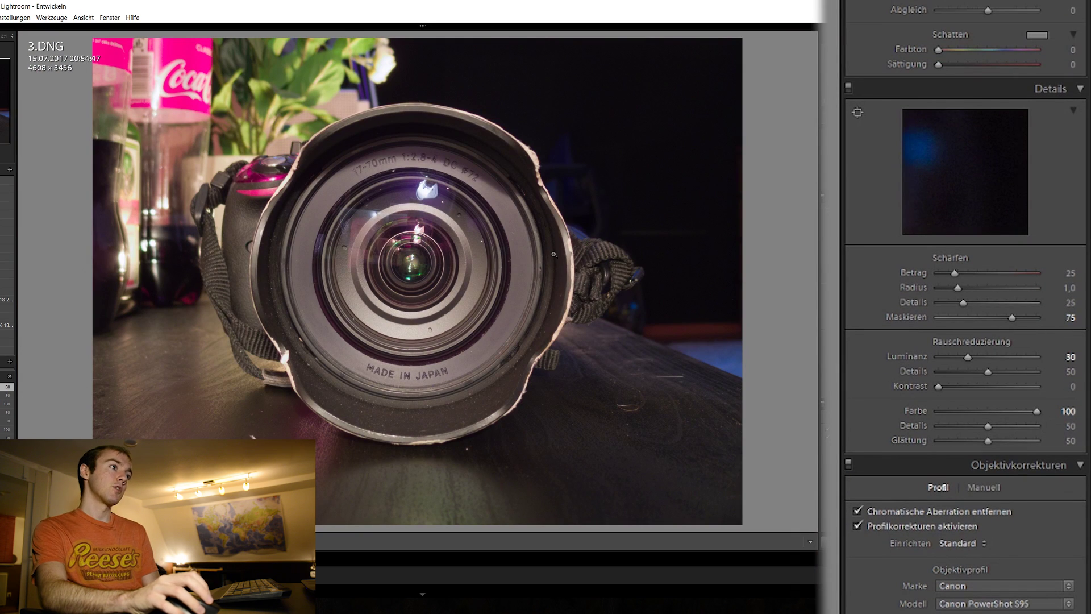
pyautogui.scroll(-2, 966, 341)
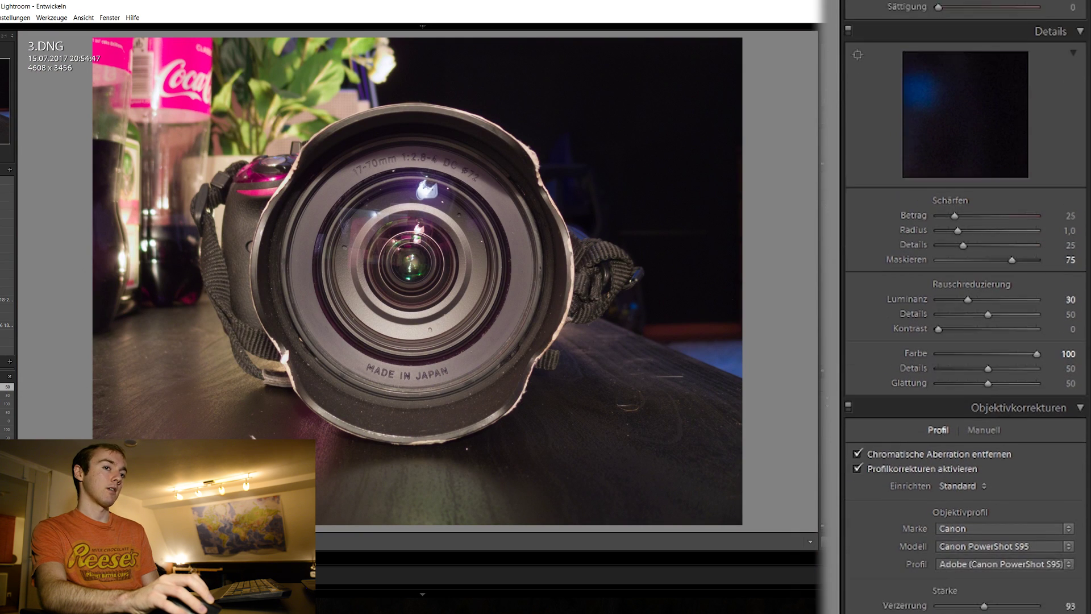
pyautogui.scroll(-10, 966, 341)
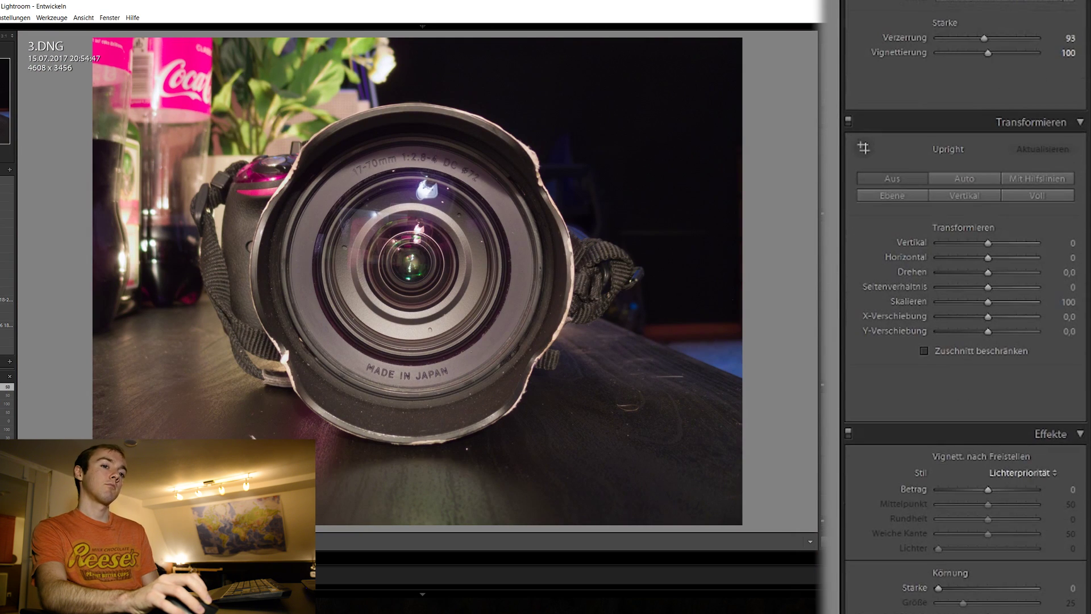
pyautogui.scroll(15, 1023, 227)
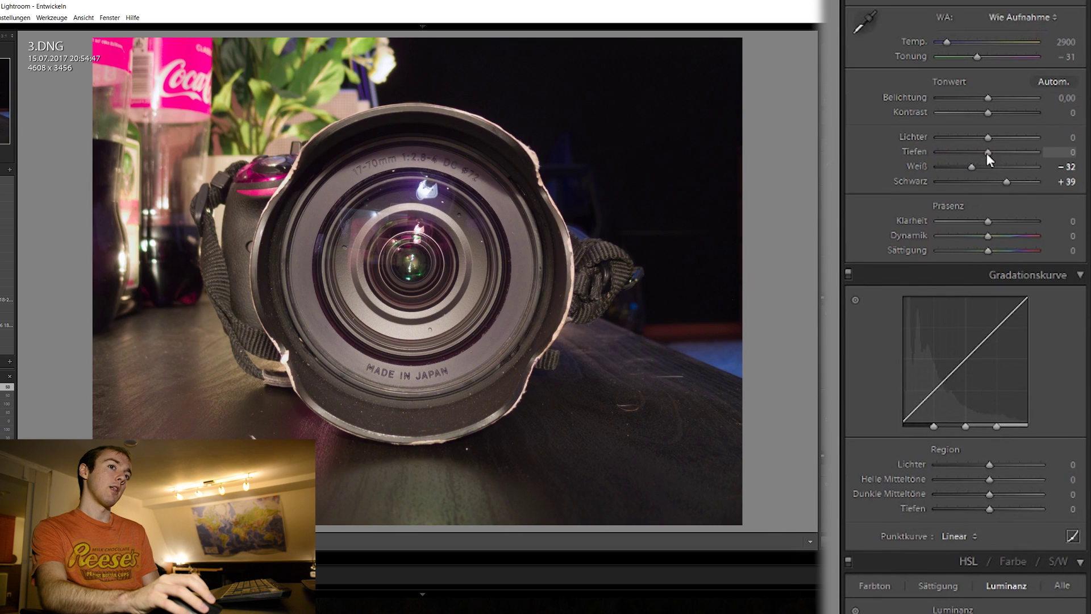
pyautogui.scroll(-10, 1077, 184)
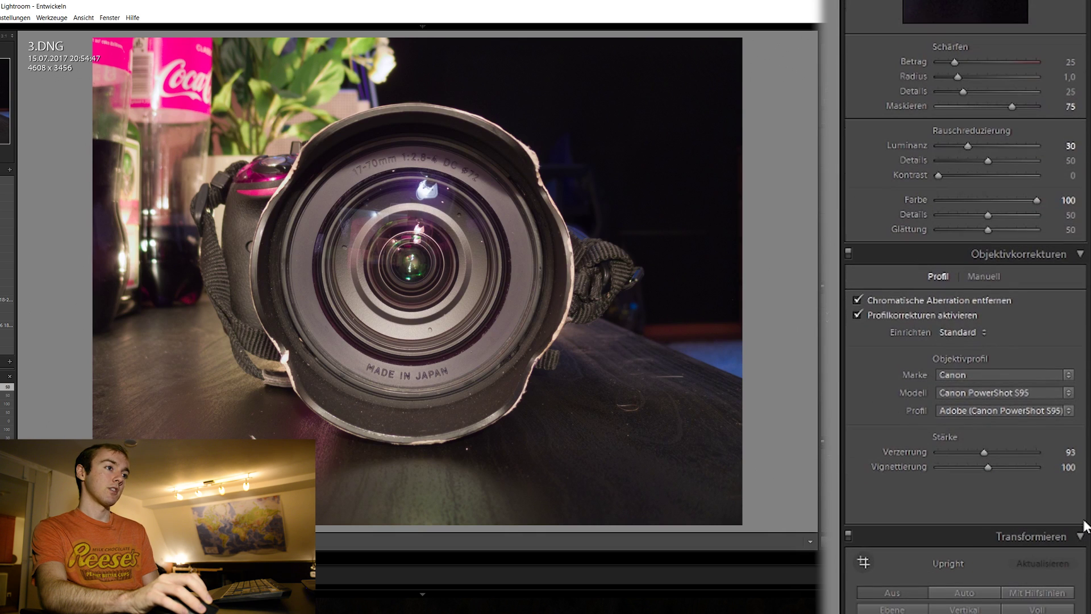
pyautogui.scroll(12, 1068, 318)
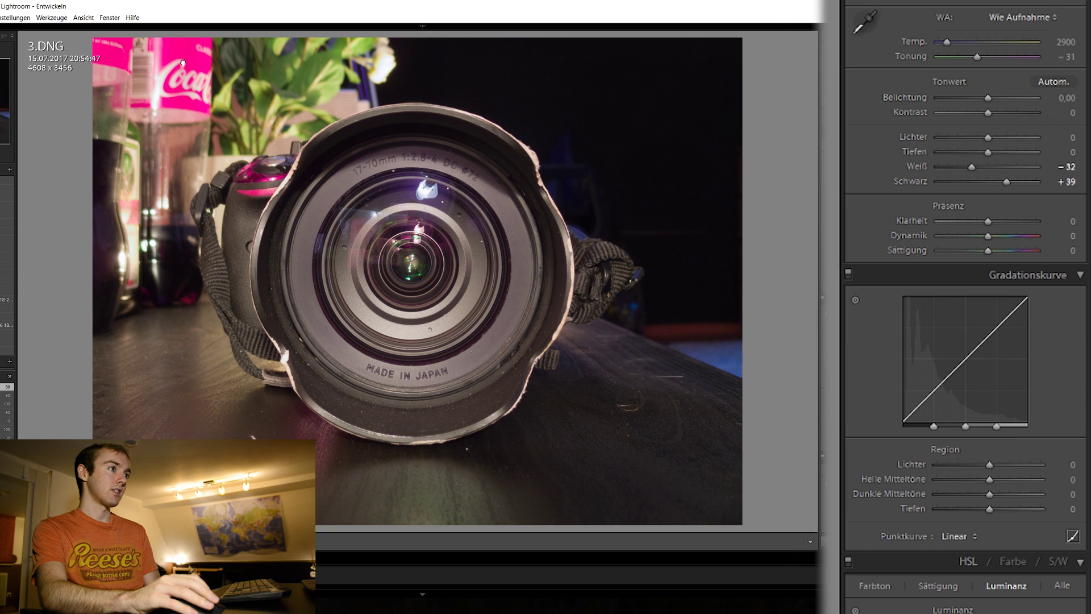
# - Spot-check the Coca-Cola bottle, MADE IN JAPAN lettering and lens centre, then go to 2.DNG
pyautogui.click(274, 118)
pyautogui.moveTo(506, 333); pyautogui.dragTo(476, 234)
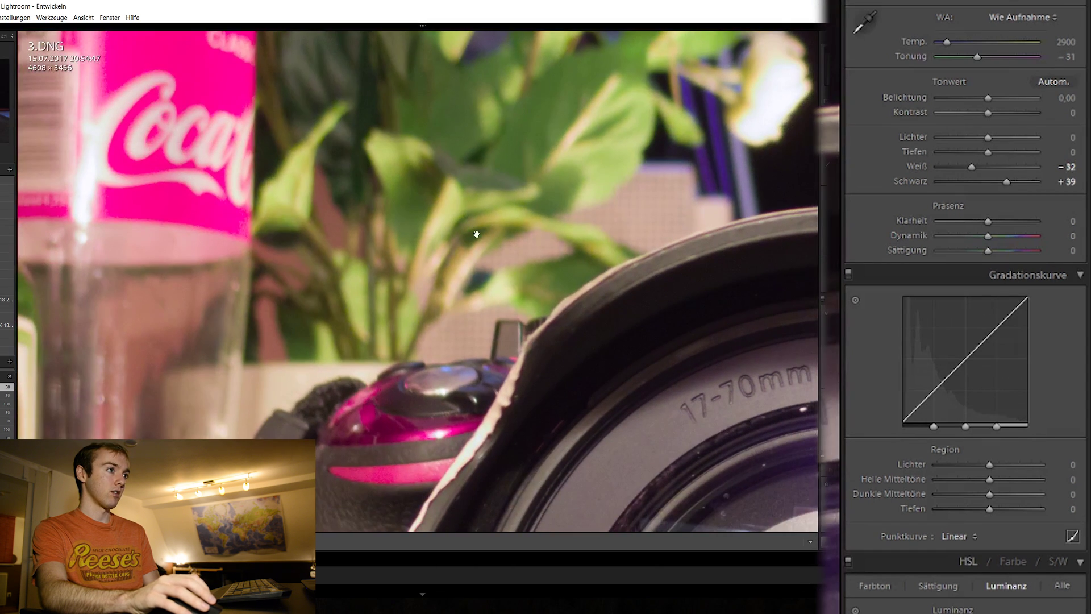
pyautogui.click(477, 257)
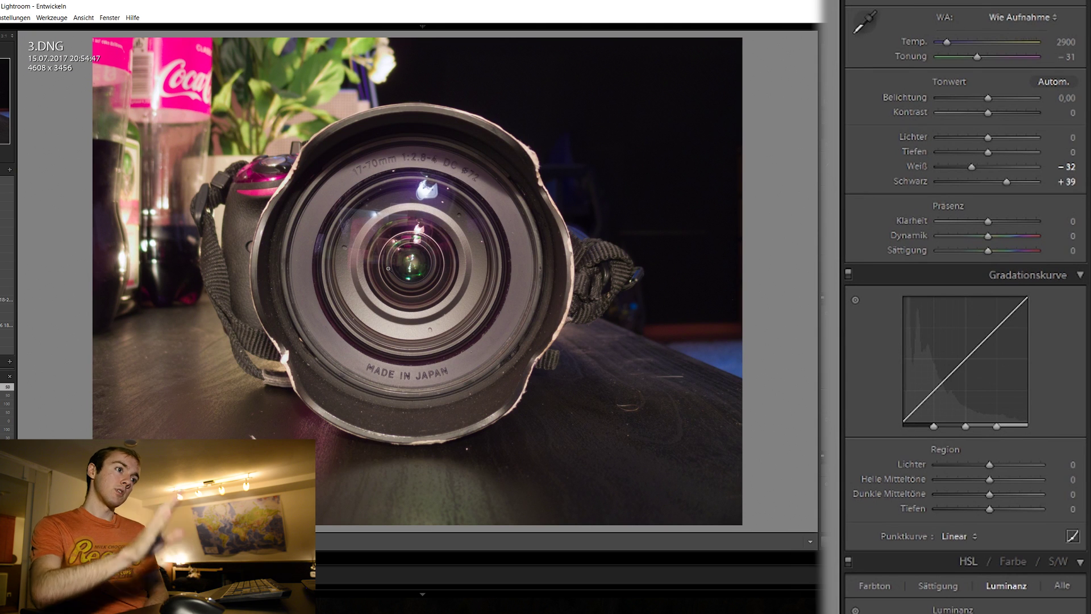
pyautogui.click(406, 376)
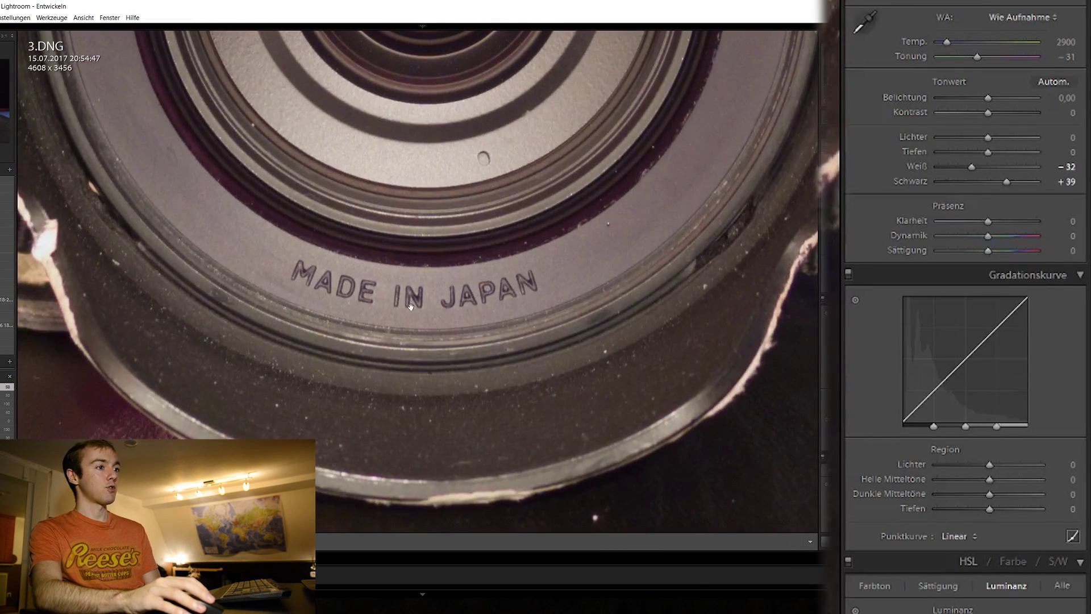
pyautogui.click(410, 305)
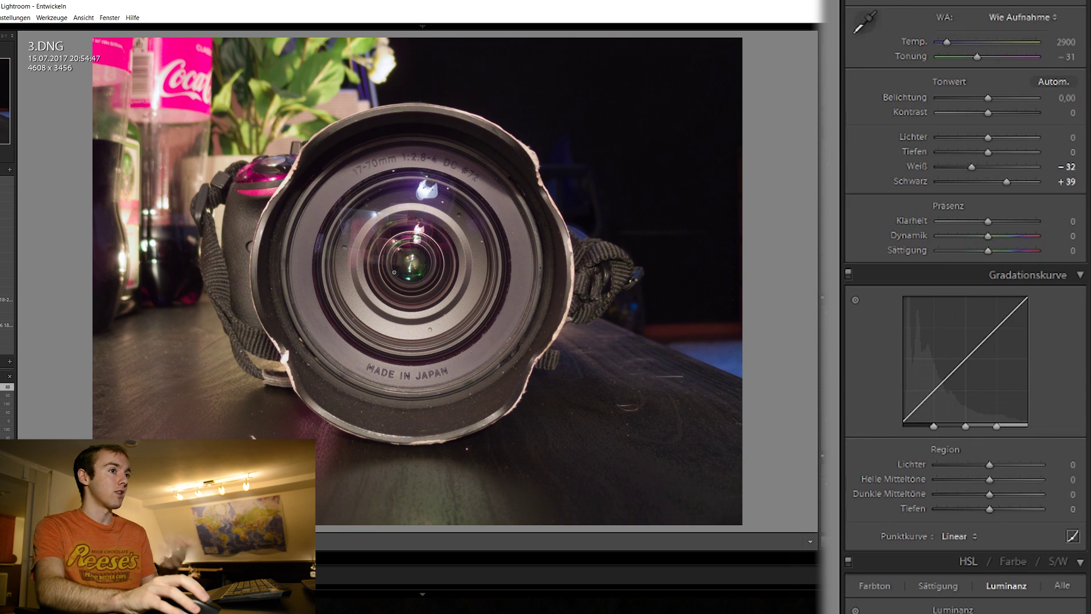
pyautogui.click(410, 318)
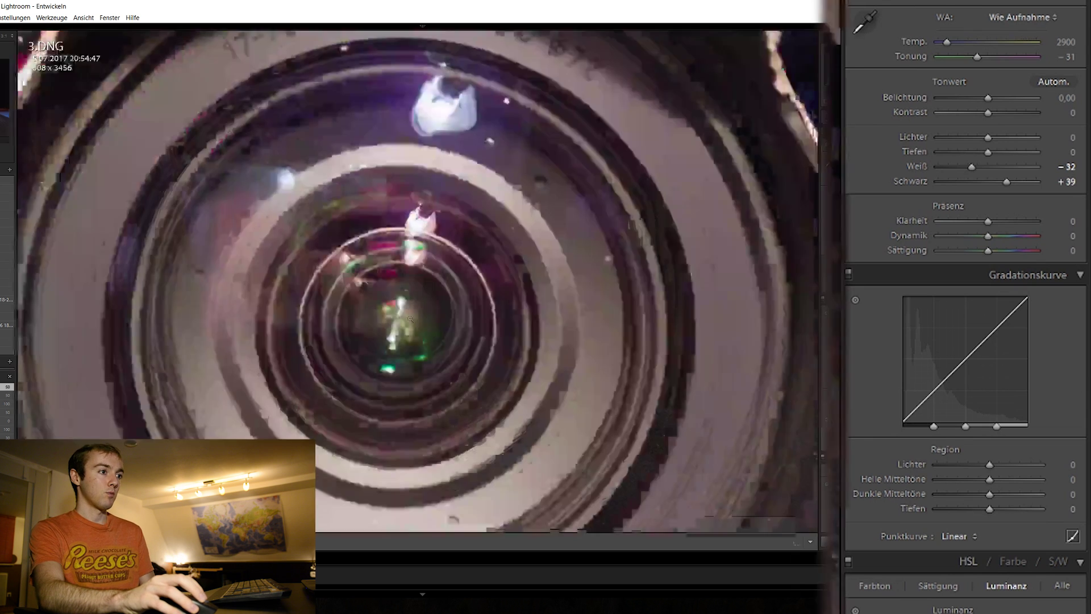
pyautogui.click(410, 318)
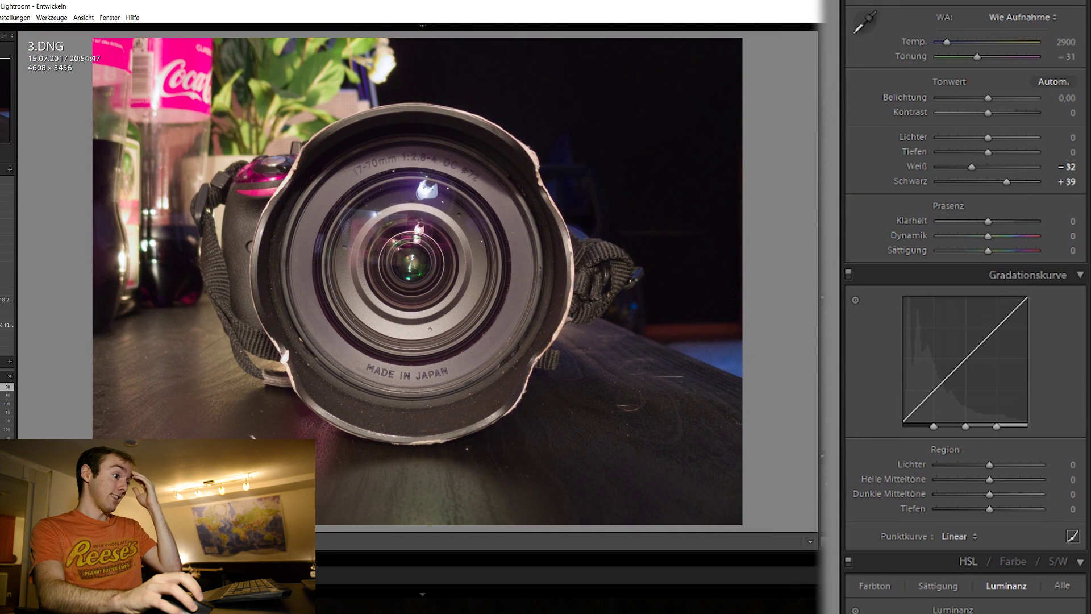
pyautogui.press('Left')
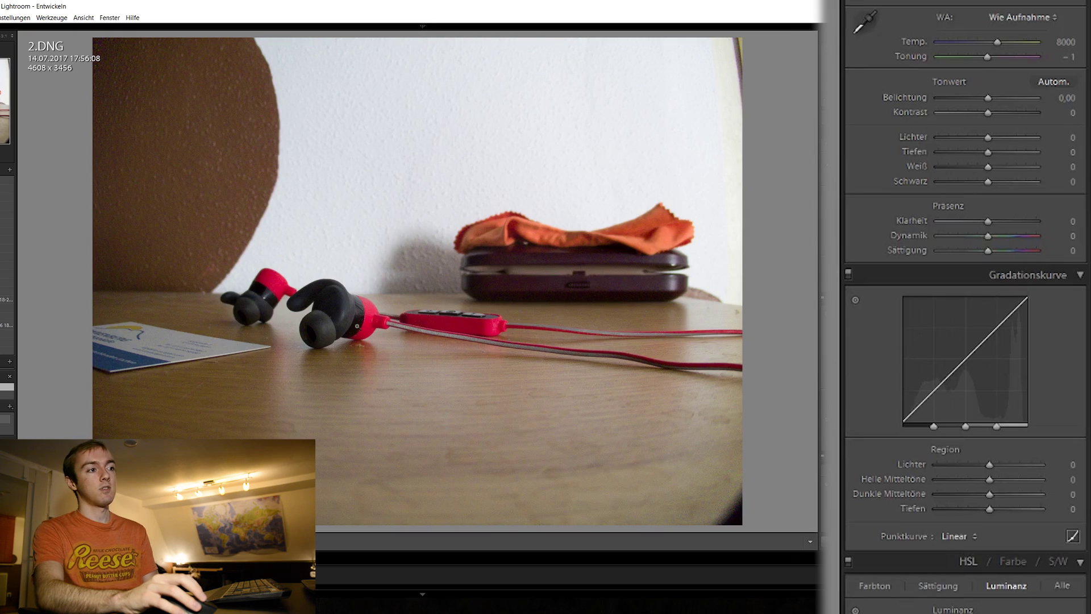
# - After inspecting the earphone close up, raise Blacks to +21 and Whites to +37
pyautogui.click(357, 326)
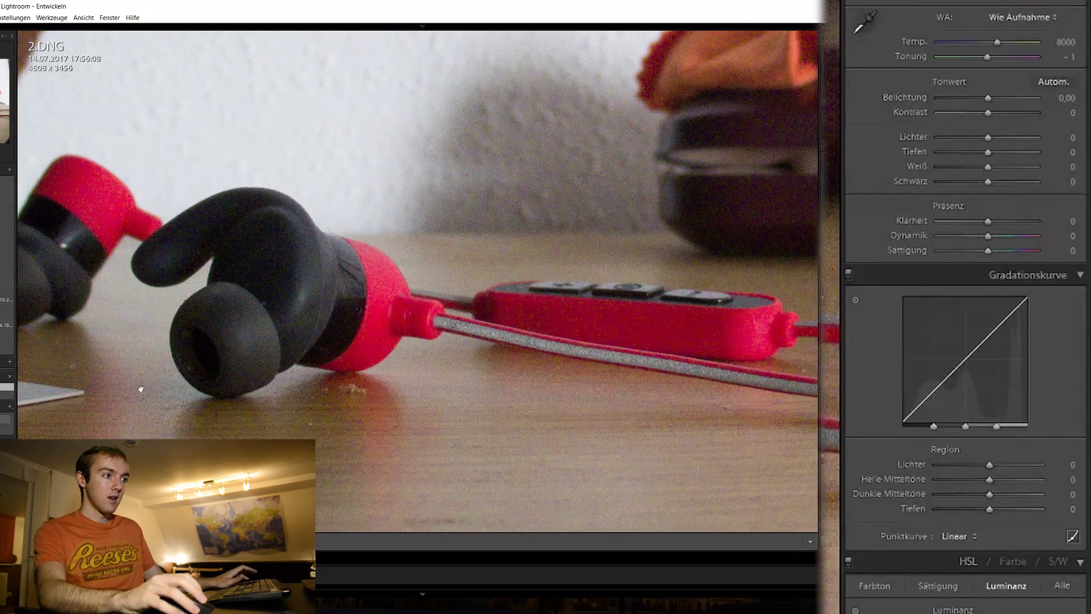
pyautogui.scroll(-10, 1086, 505)
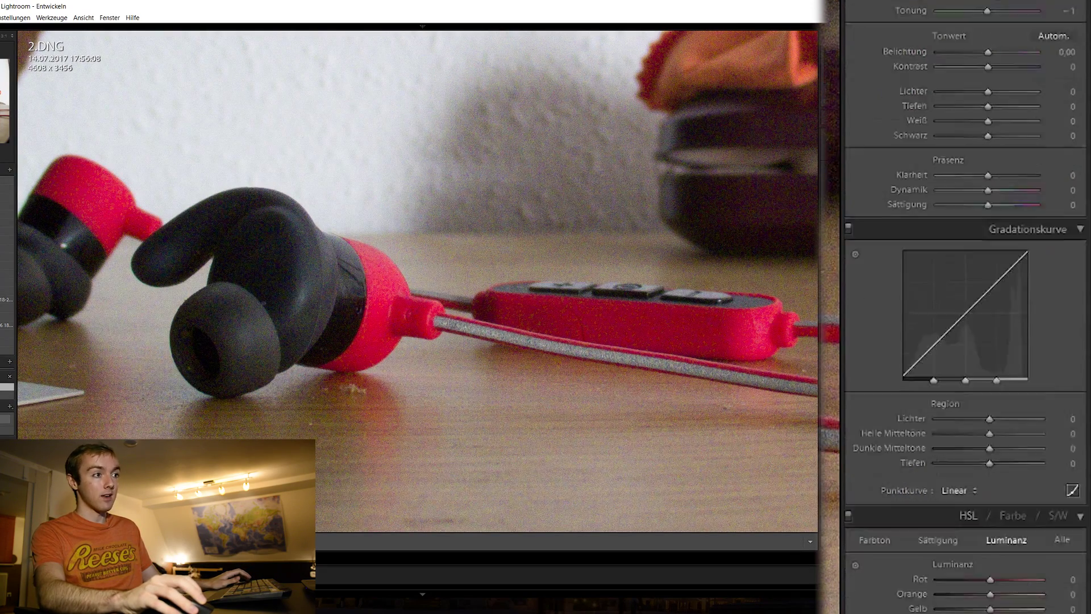
pyautogui.scroll(10, 1086, 505)
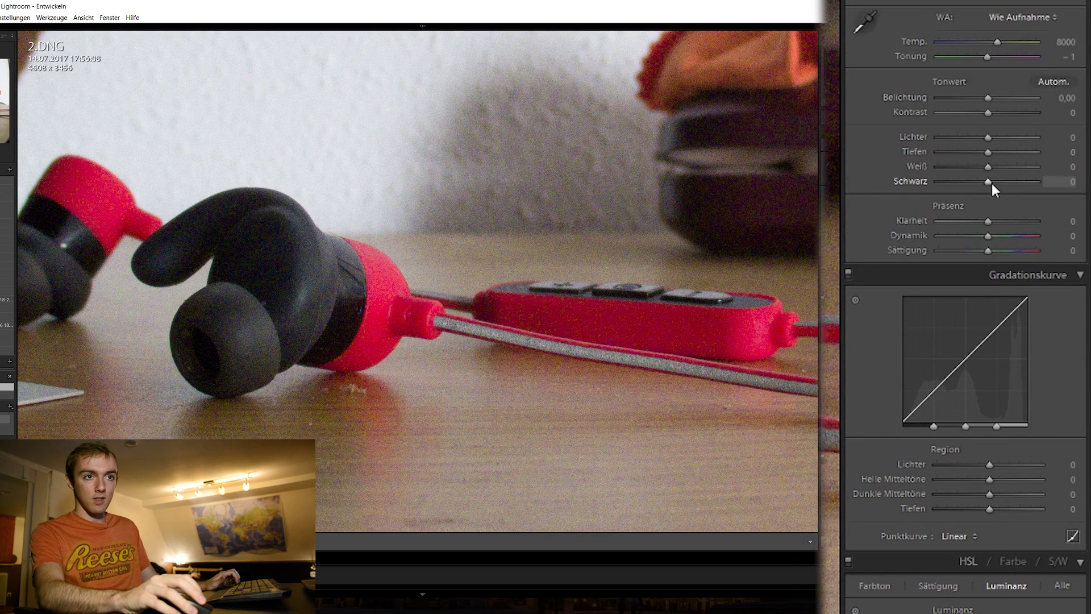
pyautogui.moveTo(987, 180); pyautogui.dragTo(996, 180)
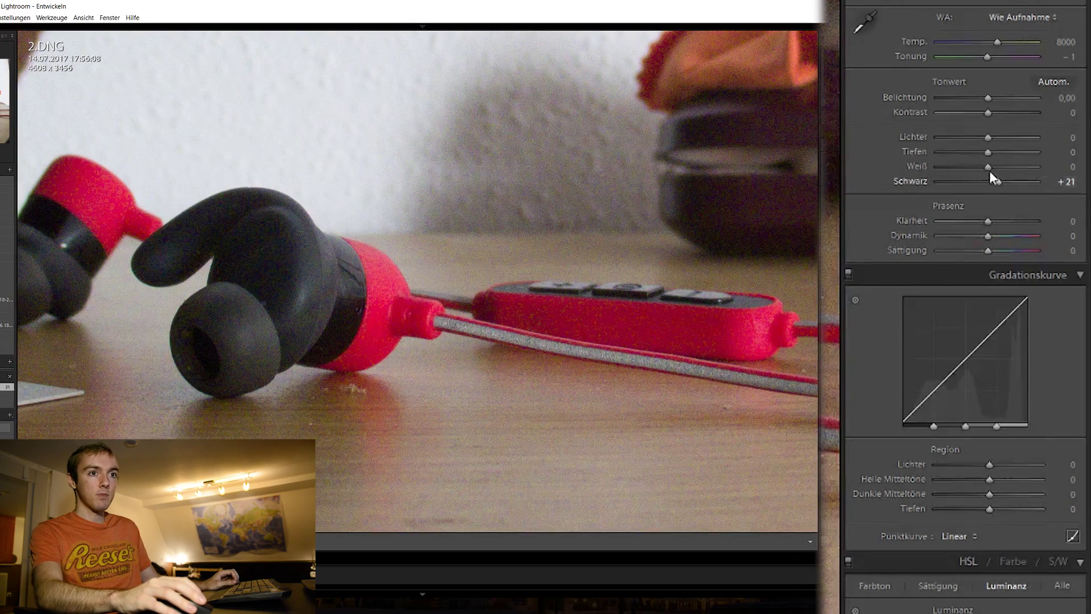
pyautogui.moveTo(989, 167)
pyautogui.mouseDown()
pyautogui.moveTo(1013, 164)
pyautogui.moveTo(984, 164)
pyautogui.moveTo(1013, 166)
pyautogui.moveTo(1004, 166)
pyautogui.mouseUp()
pyautogui.click(625, 270)
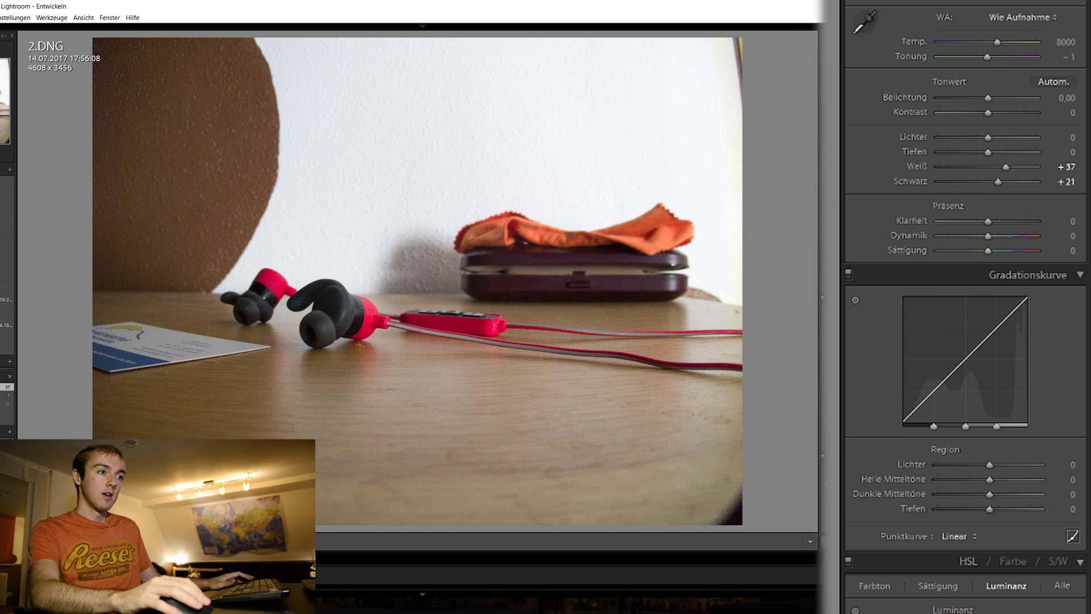
pyautogui.moveTo(1085, 101); pyautogui.dragTo(1086, 202)
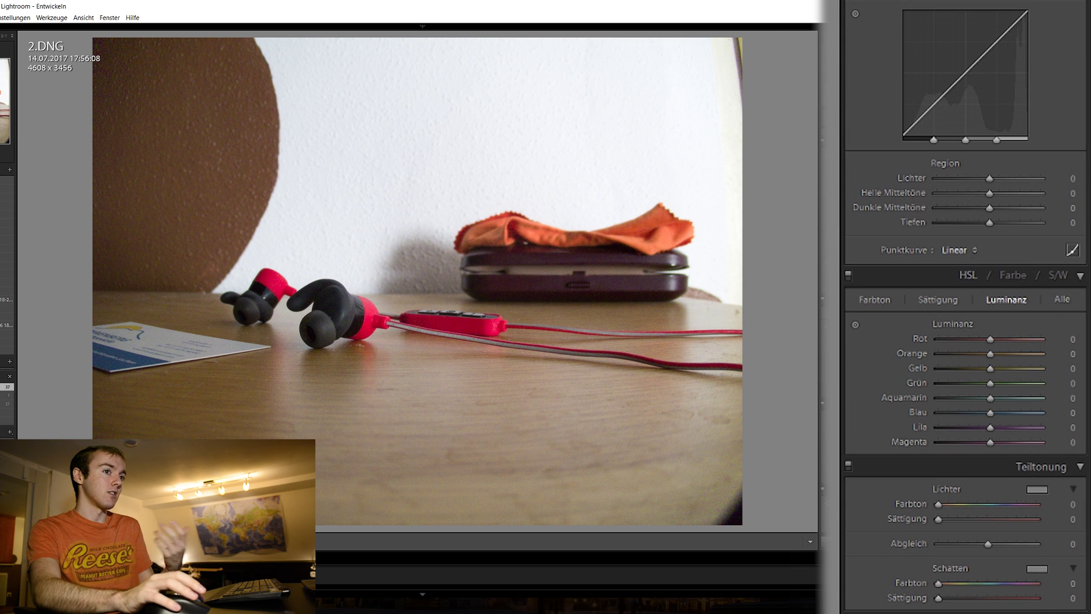
pyautogui.scroll(-2, 1088, 173)
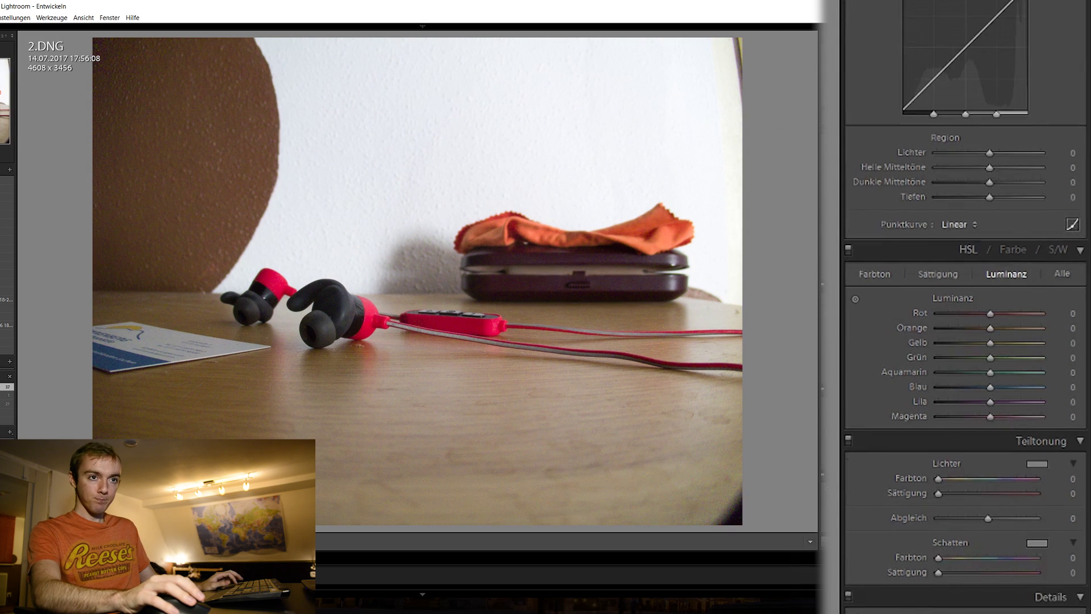
pyautogui.scroll(6, 1088, 173)
# - Enable Remove Chromatic Aberration and profile corrections using the Canon PowerShot S95 profile
pyautogui.moveTo(1089, 173); pyautogui.dragTo(1078, 500)
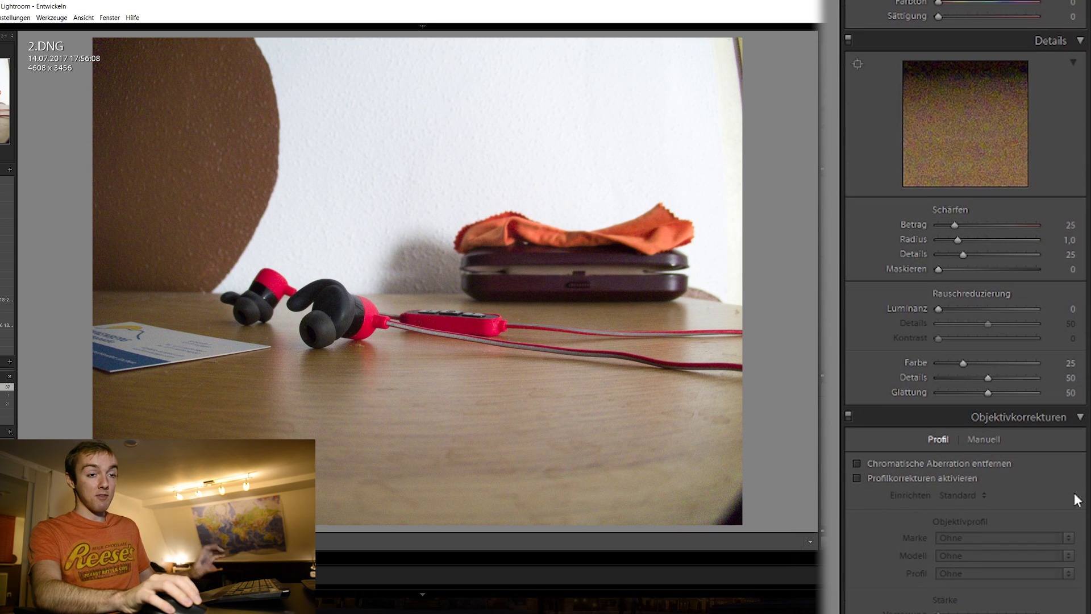
pyautogui.click(974, 465)
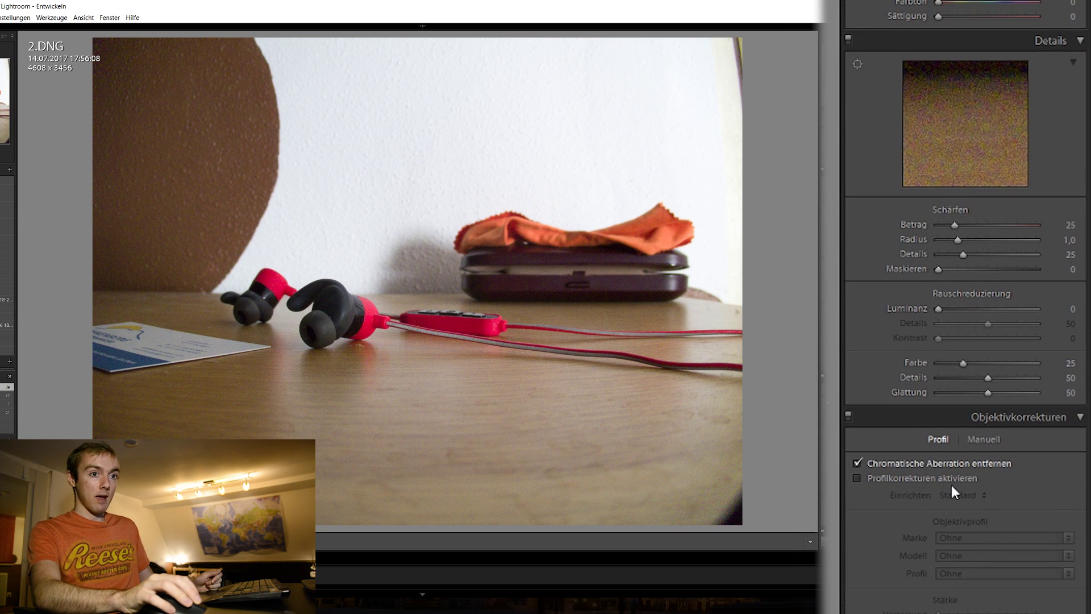
pyautogui.click(951, 479)
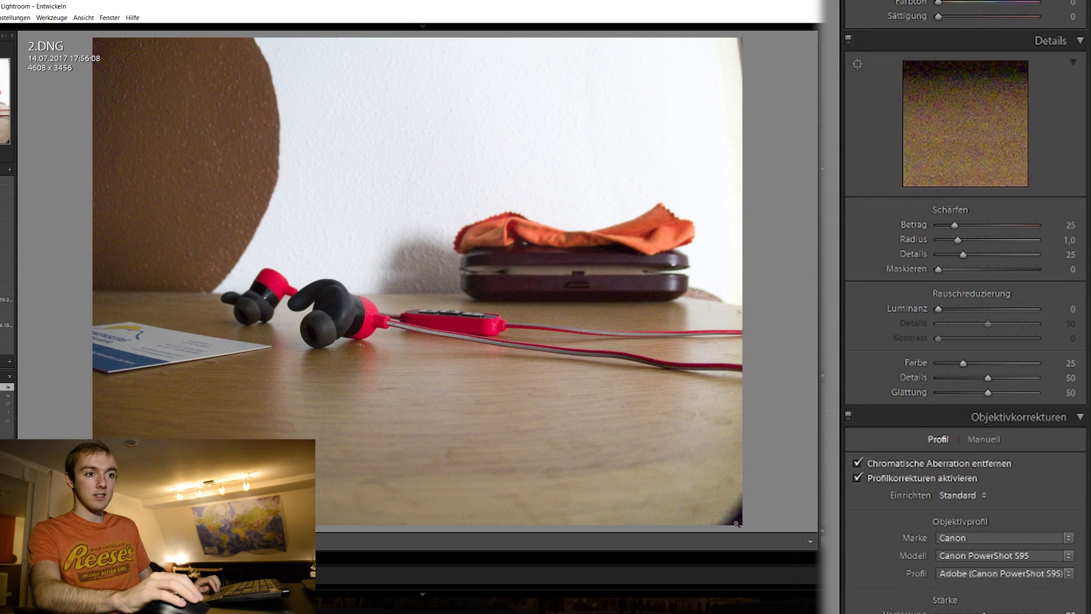
# - Check the bottom-right corner and the earbuds at 1:1, ending zoomed on an earbud
pyautogui.click(738, 504)
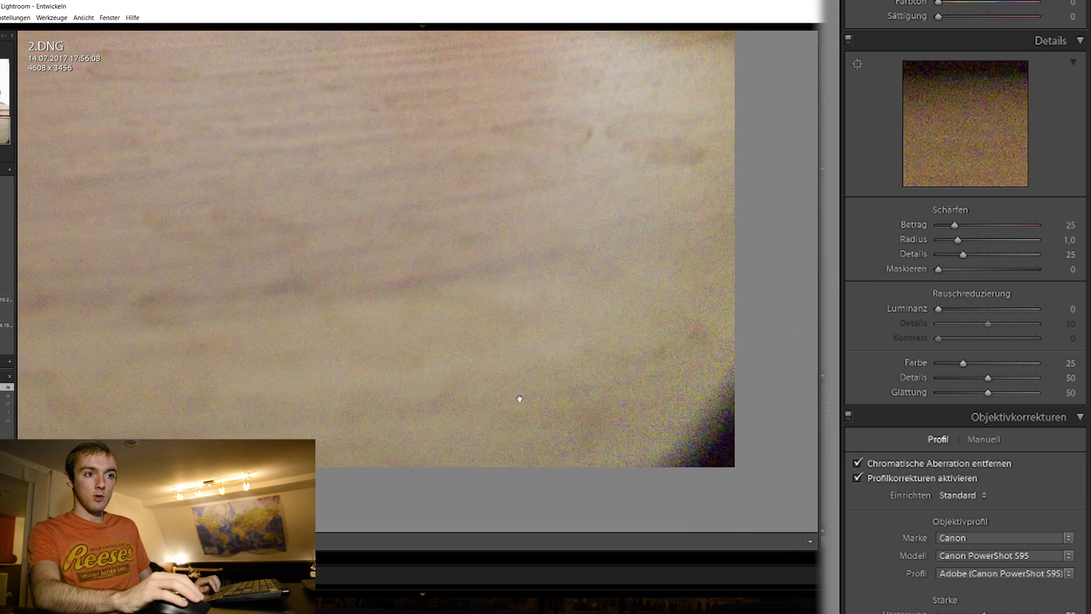
pyautogui.click(512, 364)
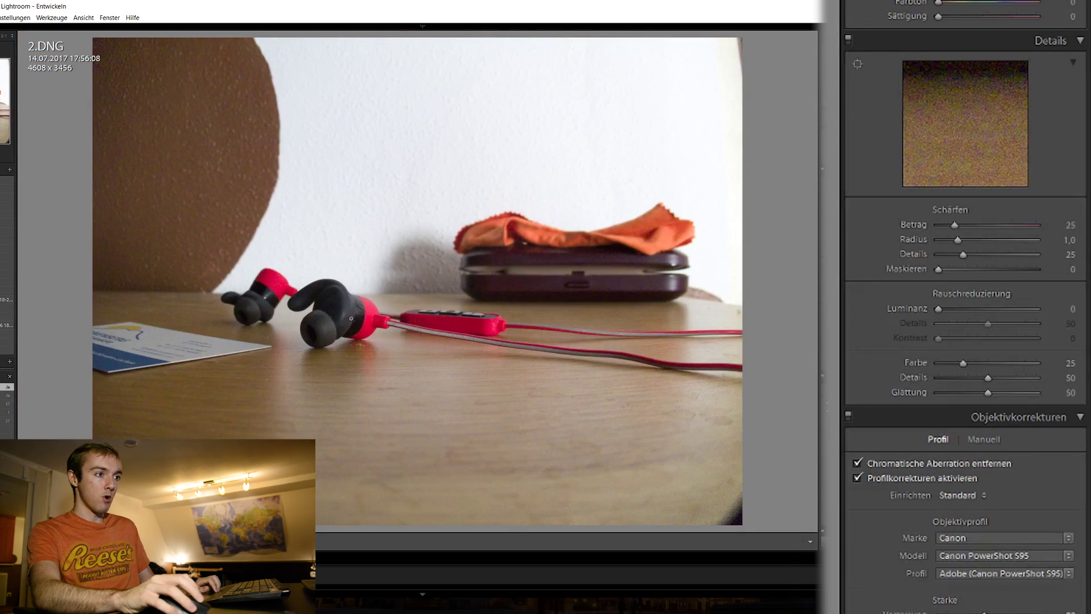
pyautogui.click(344, 320)
pyautogui.click(355, 321)
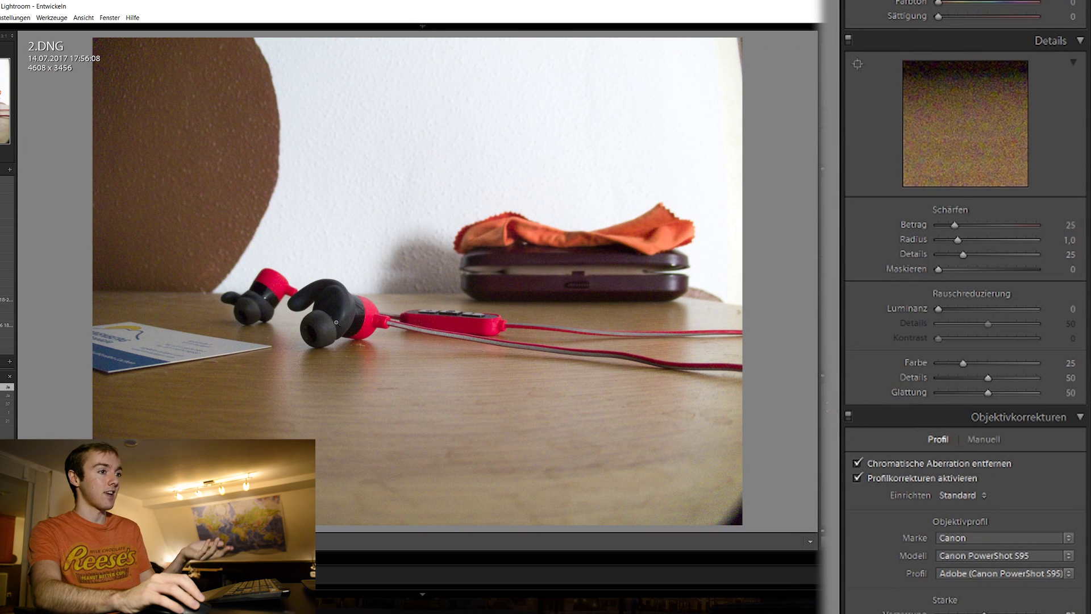
pyautogui.click(335, 322)
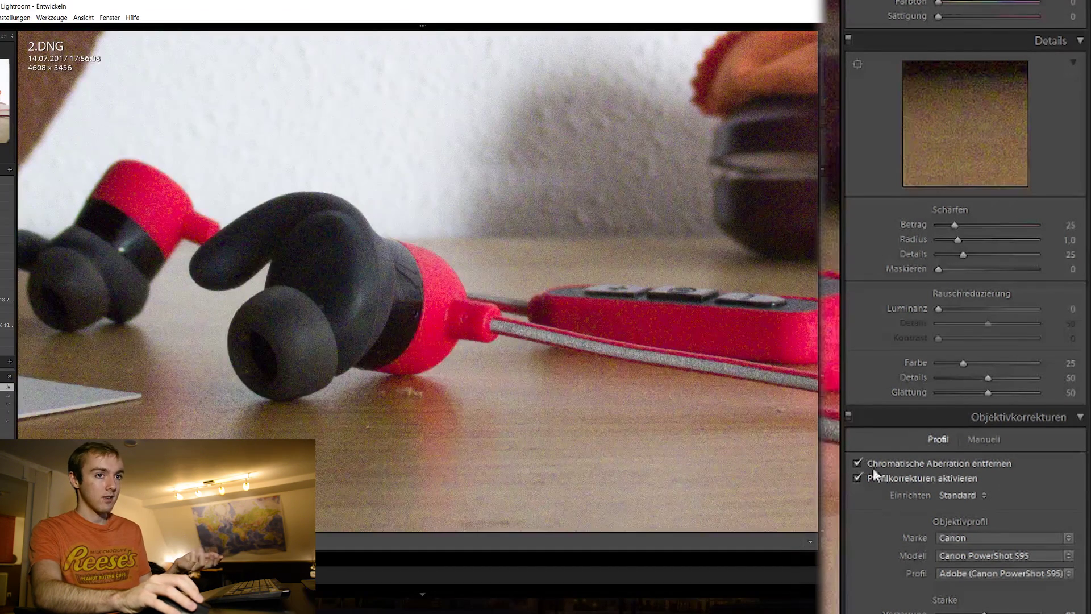
# - Set Color noise reduction to 100, Sharpening Amount to 0 and Luminance to 70
pyautogui.moveTo(967, 363); pyautogui.dragTo(1037, 363)
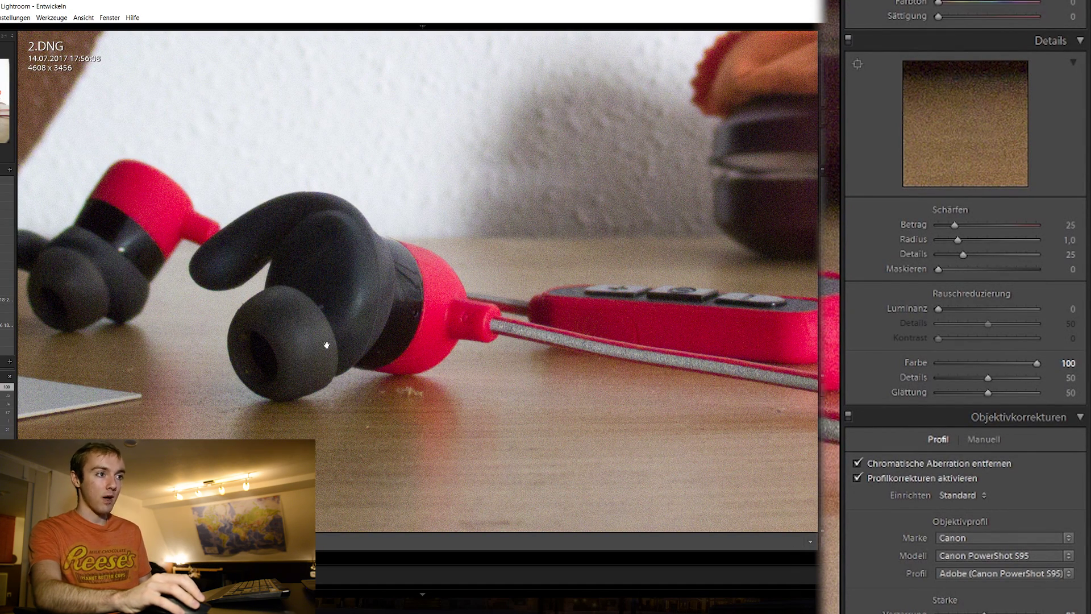
pyautogui.moveTo(954, 226); pyautogui.dragTo(908, 225)
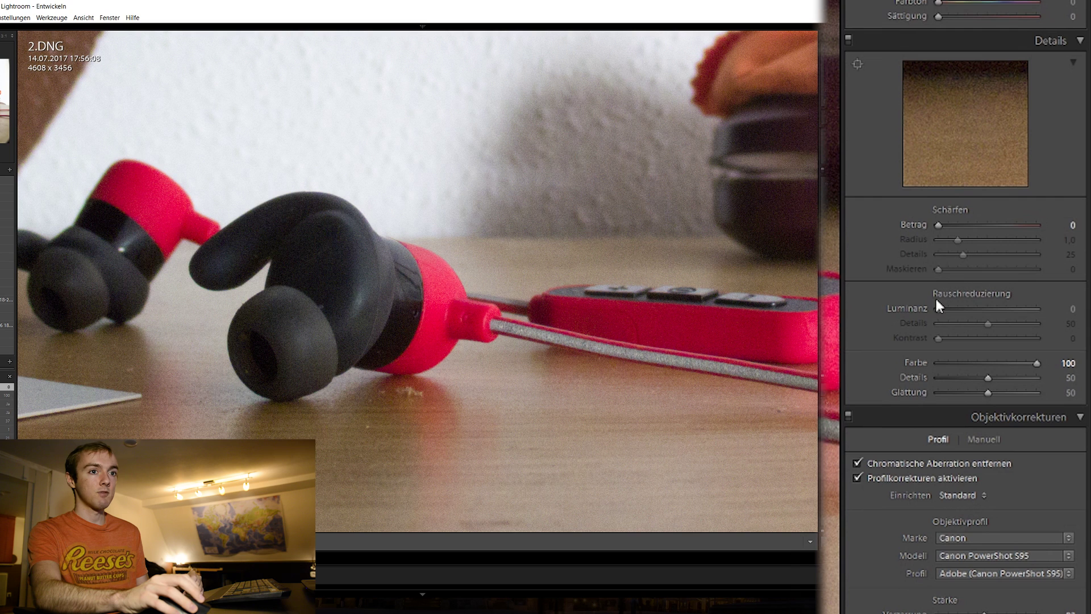
pyautogui.moveTo(937, 308); pyautogui.dragTo(988, 309)
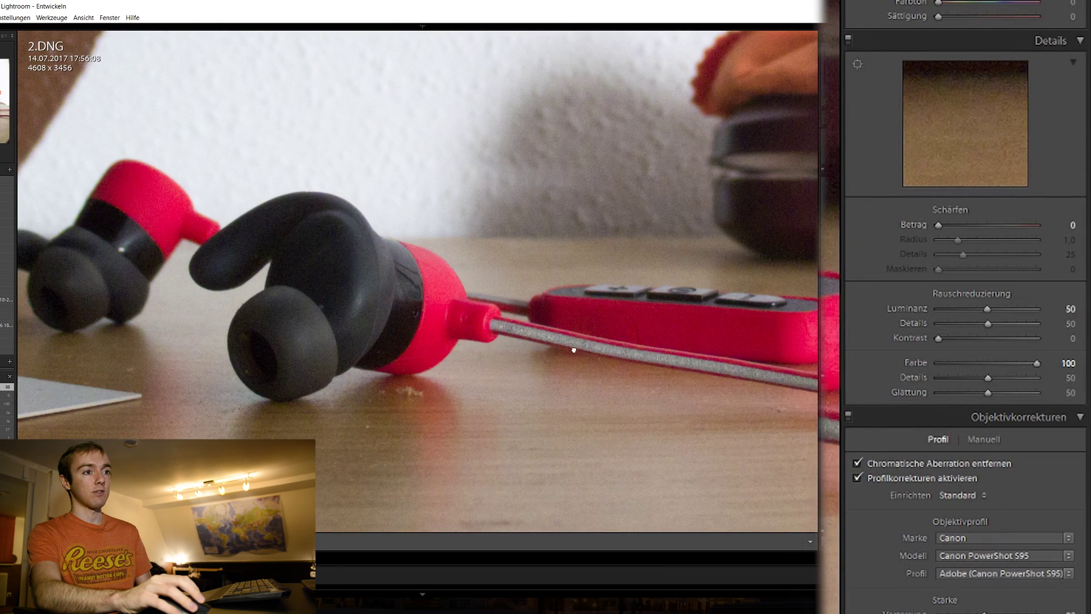
pyautogui.moveTo(574, 348); pyautogui.dragTo(521, 365)
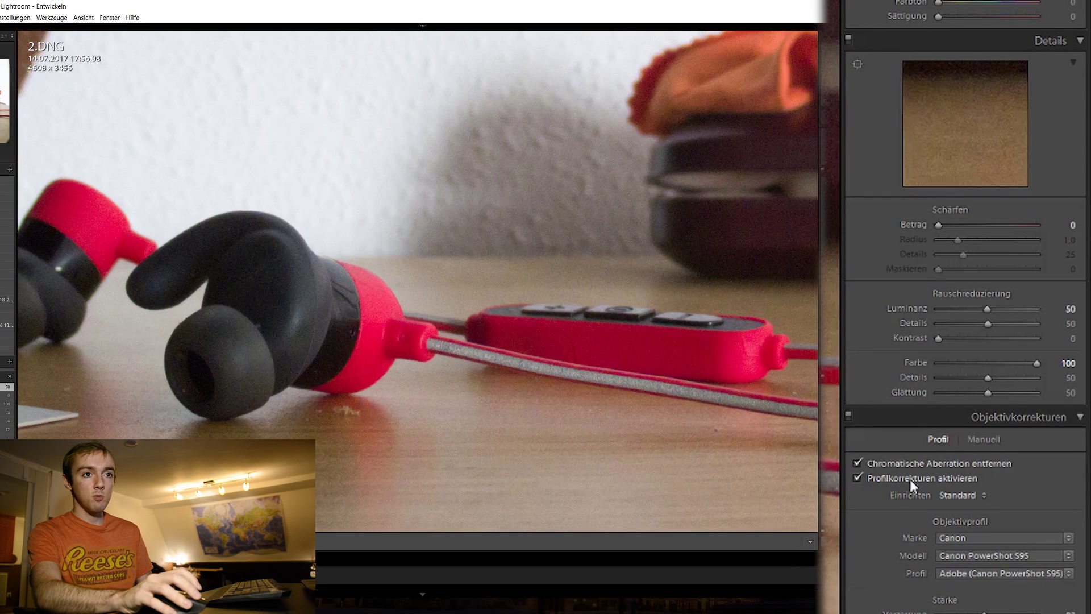
pyautogui.moveTo(988, 310)
pyautogui.mouseDown()
pyautogui.moveTo(1017, 302)
pyautogui.moveTo(1007, 308)
pyautogui.mouseUp()
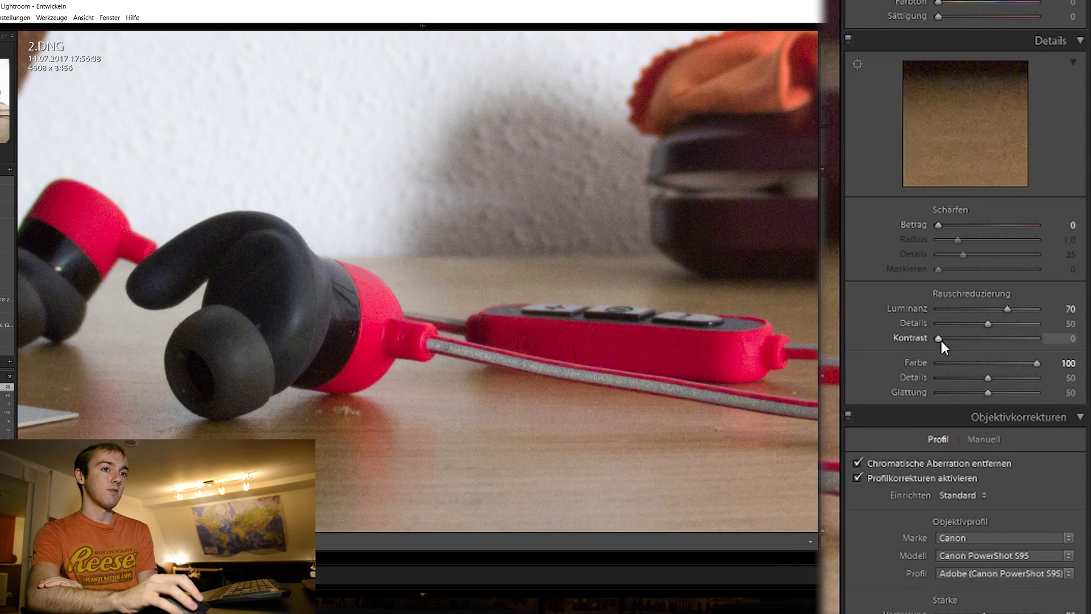
# - Set noise-reduction Contrast to 100, Color Detail to 0 and Smoothness to 100
pyautogui.moveTo(943, 336); pyautogui.dragTo(1058, 336)
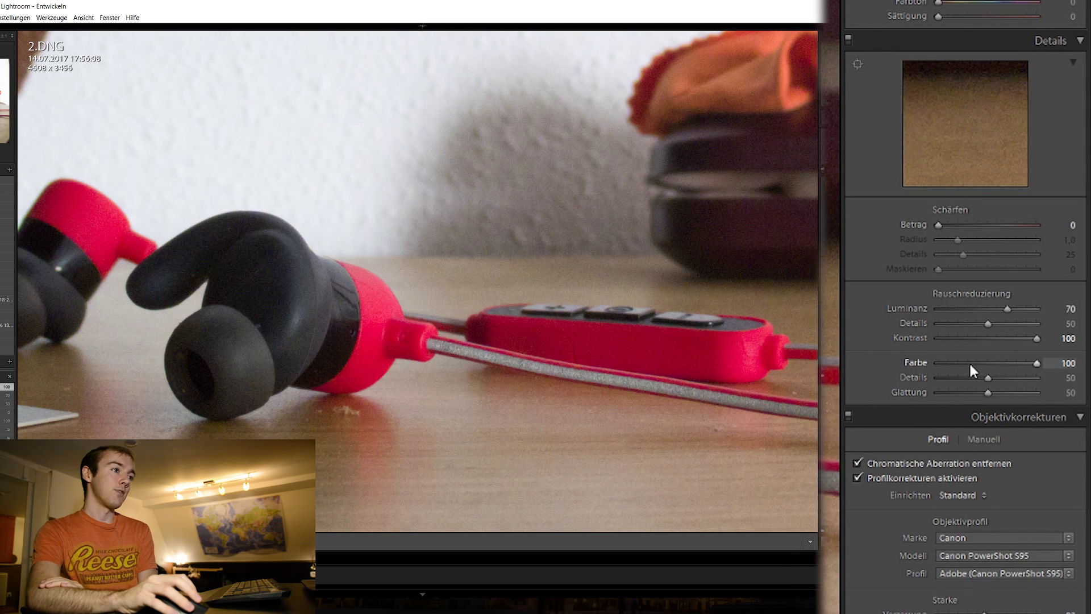
pyautogui.moveTo(989, 379); pyautogui.dragTo(921, 375)
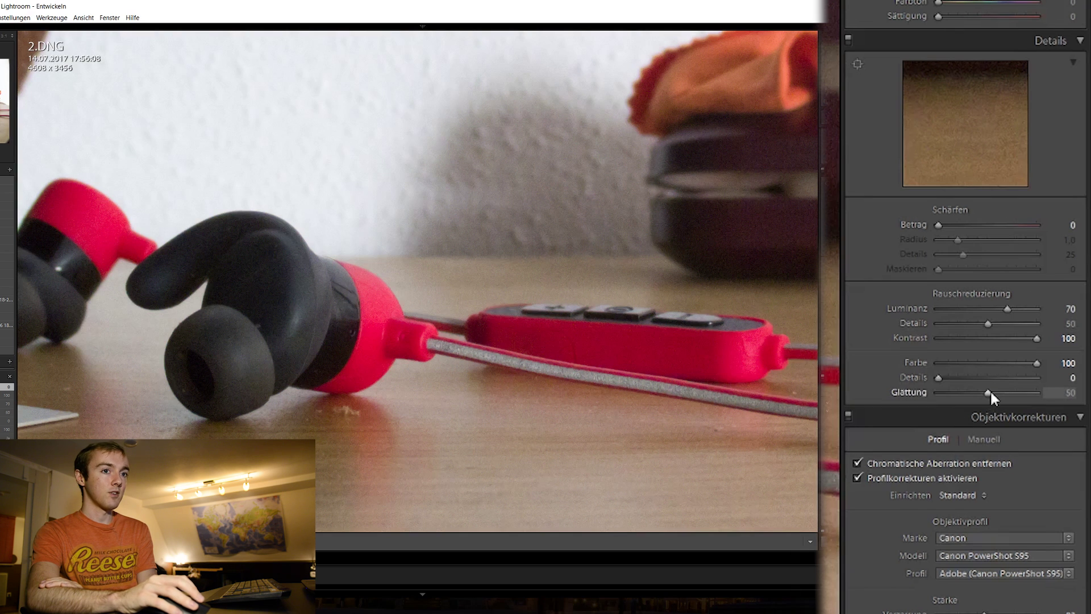
pyautogui.moveTo(989, 392); pyautogui.dragTo(1037, 392)
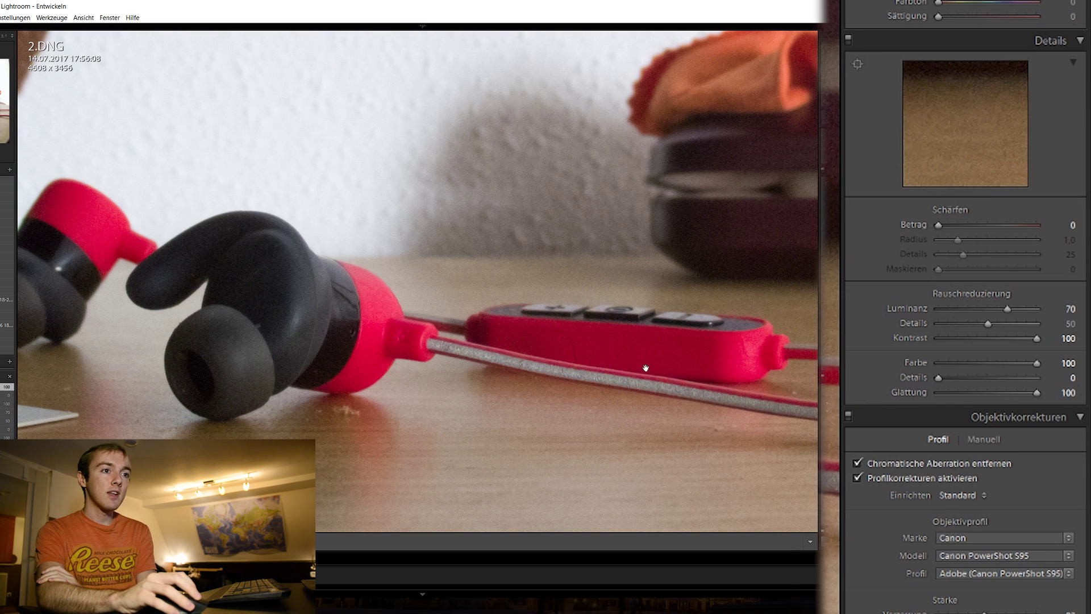
pyautogui.hotkey('ctrl', '+')
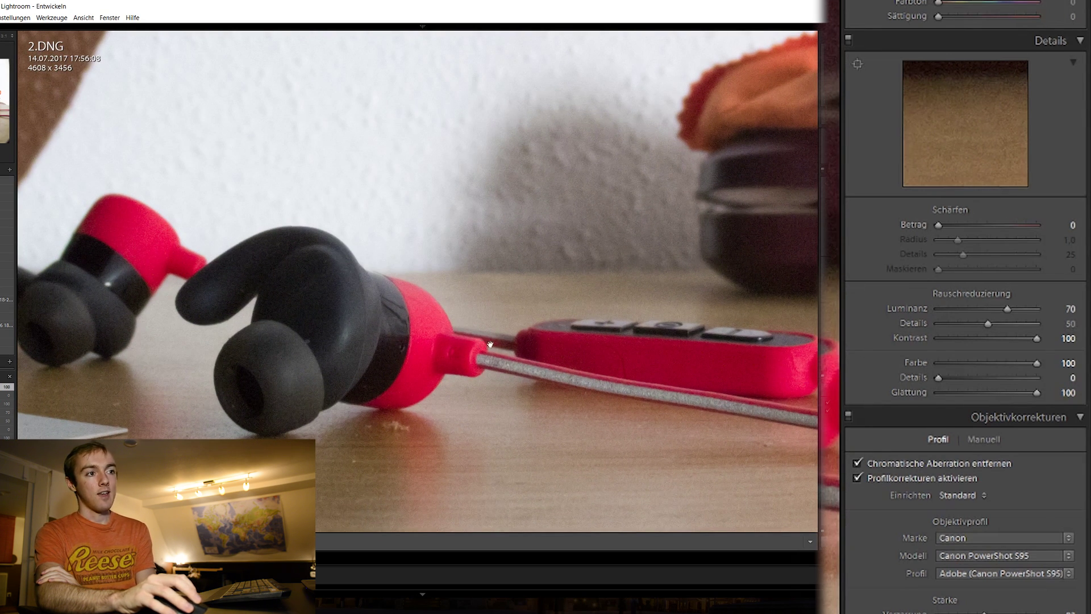
pyautogui.click(528, 357)
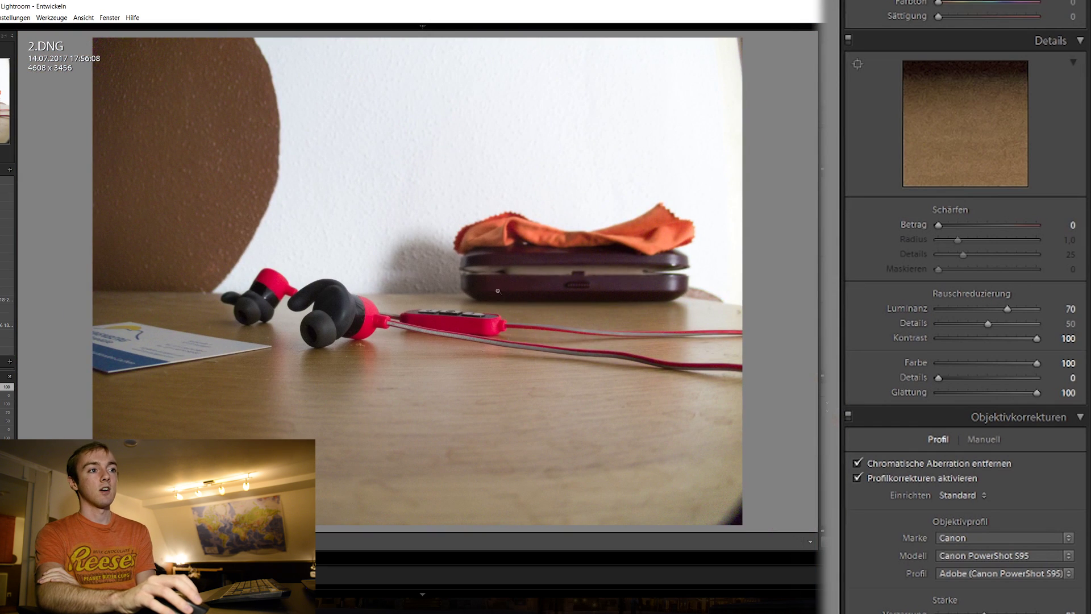
pyautogui.scroll(-10, 966, 307)
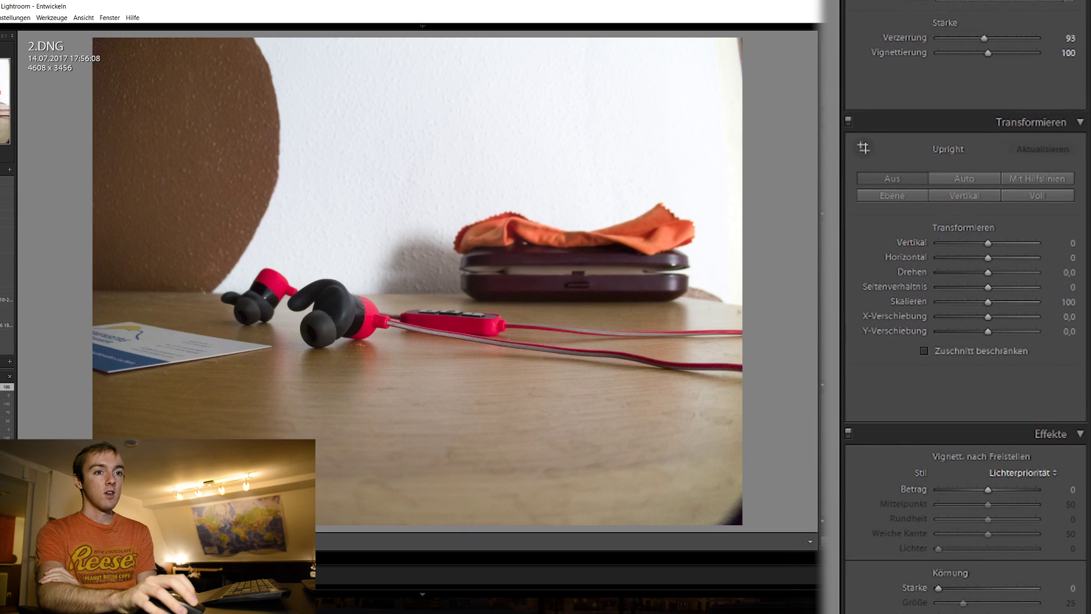
pyautogui.click(345, 319)
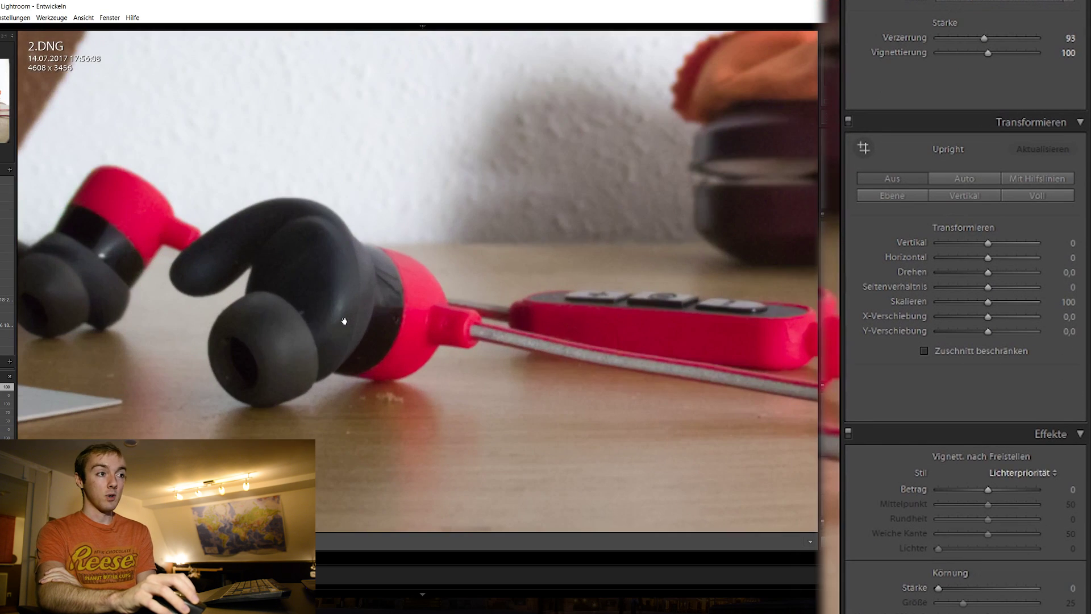
pyautogui.click(348, 318)
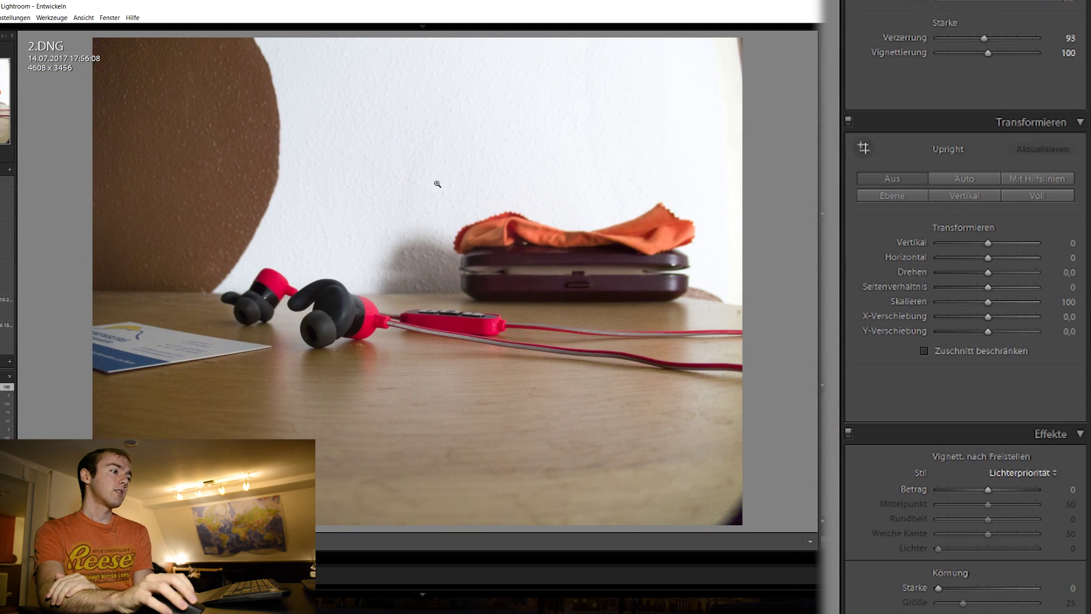
pyautogui.press('Left')
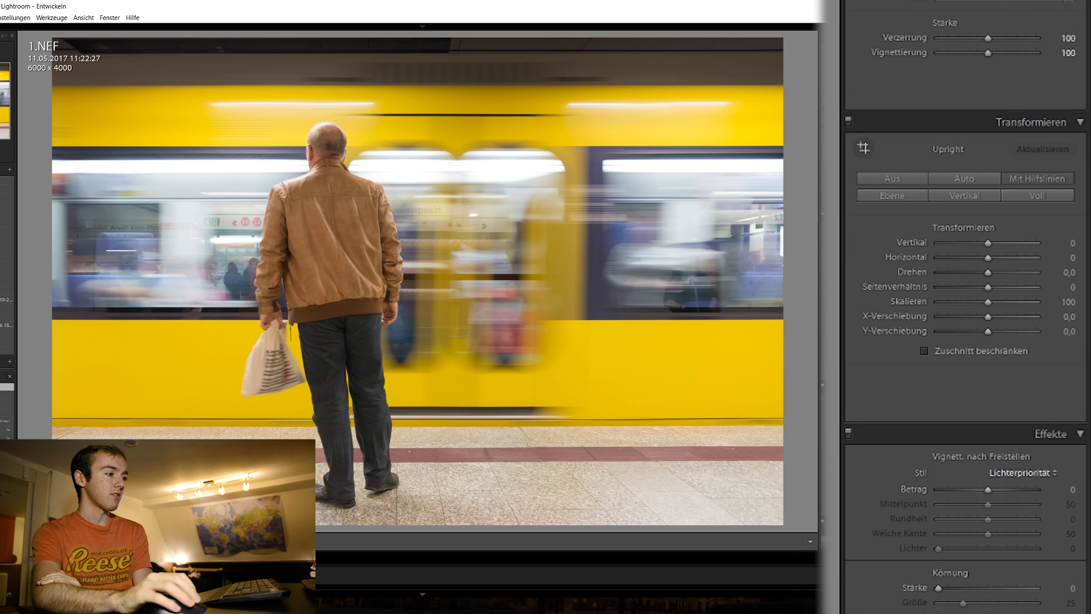
pyautogui.press('Left')
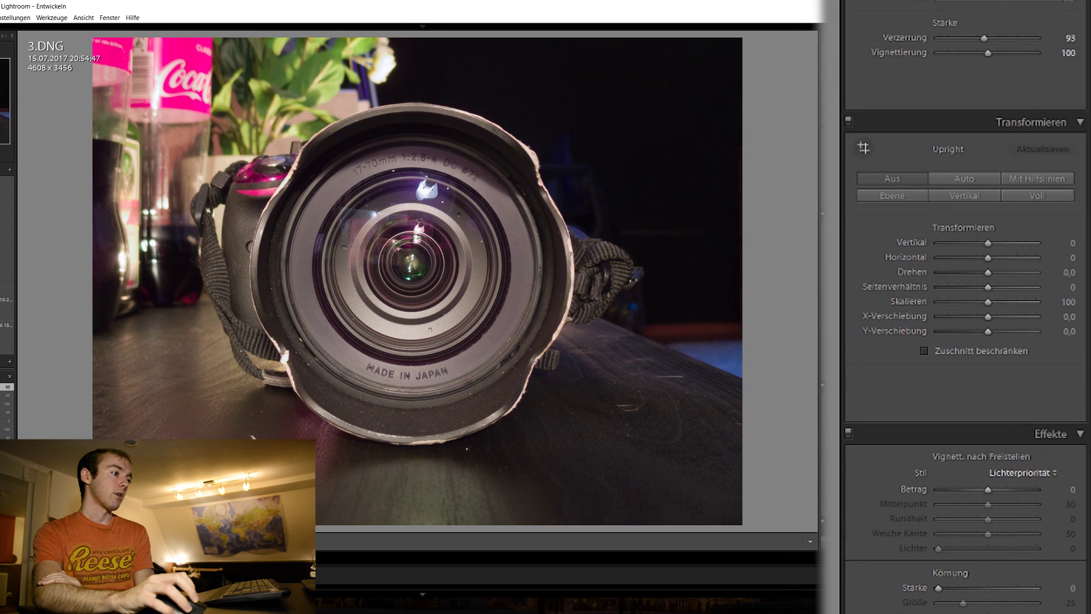
pyautogui.press('Left')
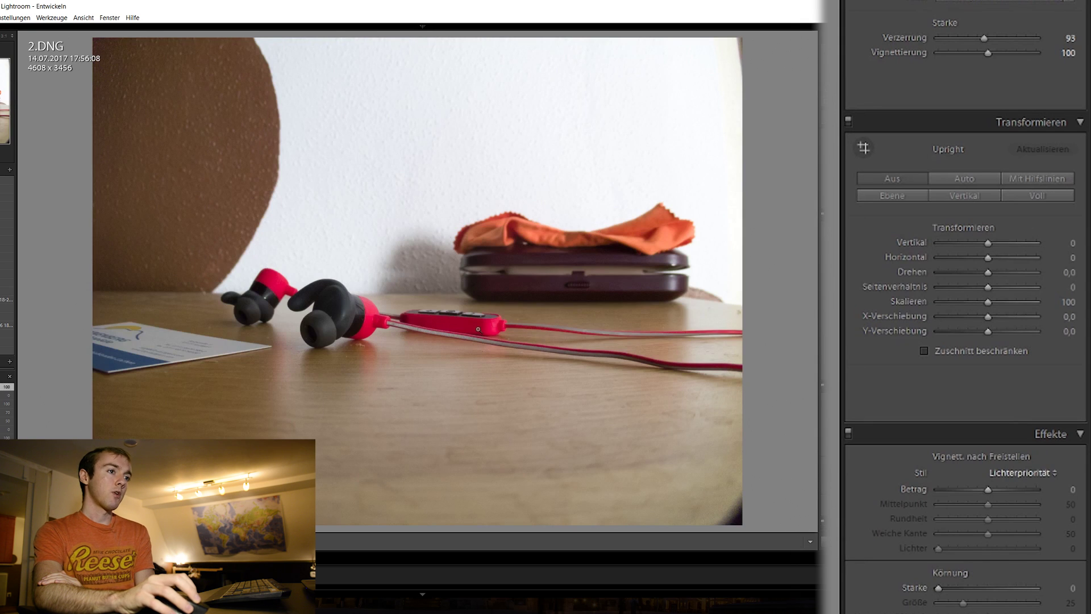
pyautogui.rightClick(462, 340)
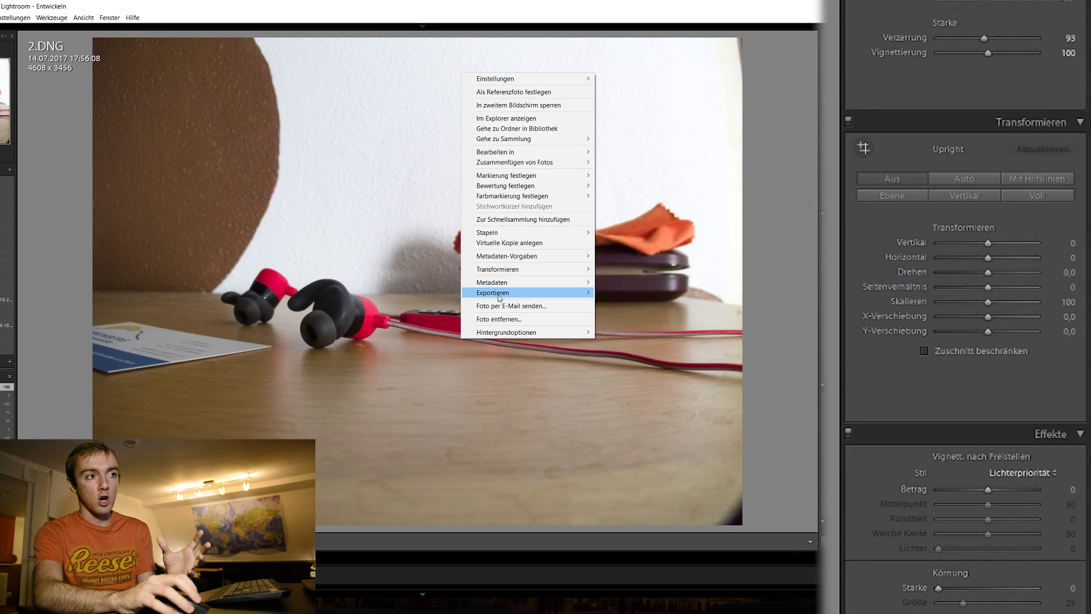
# - Open the photo's Export dialog and turn on Sharpen For Screen, Low
pyautogui.moveTo(499, 297)
pyautogui.click(632, 291)
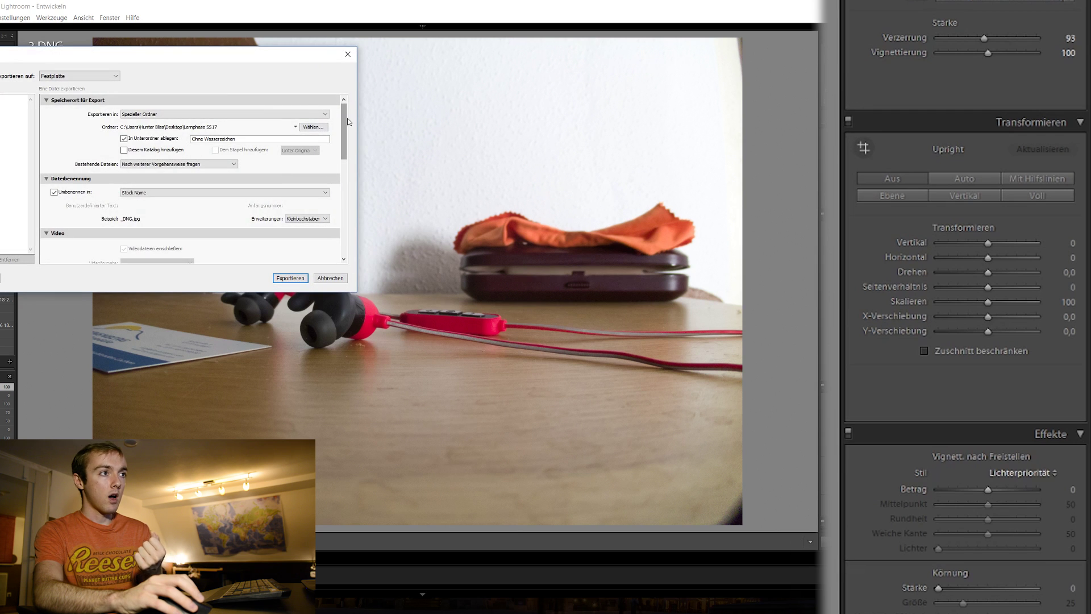
pyautogui.moveTo(346, 118); pyautogui.dragTo(348, 227)
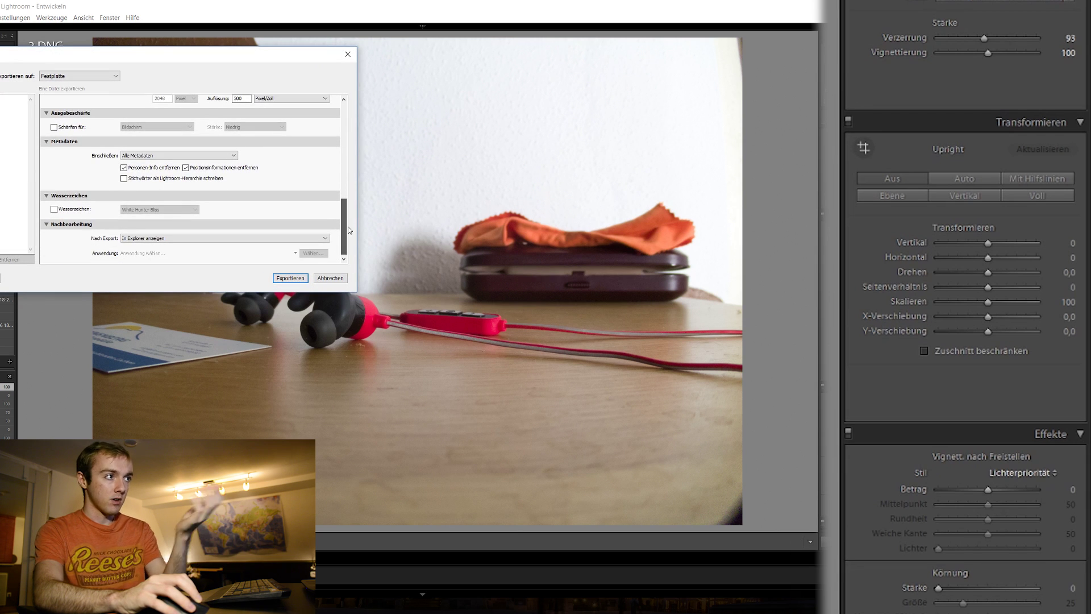
pyautogui.click(61, 128)
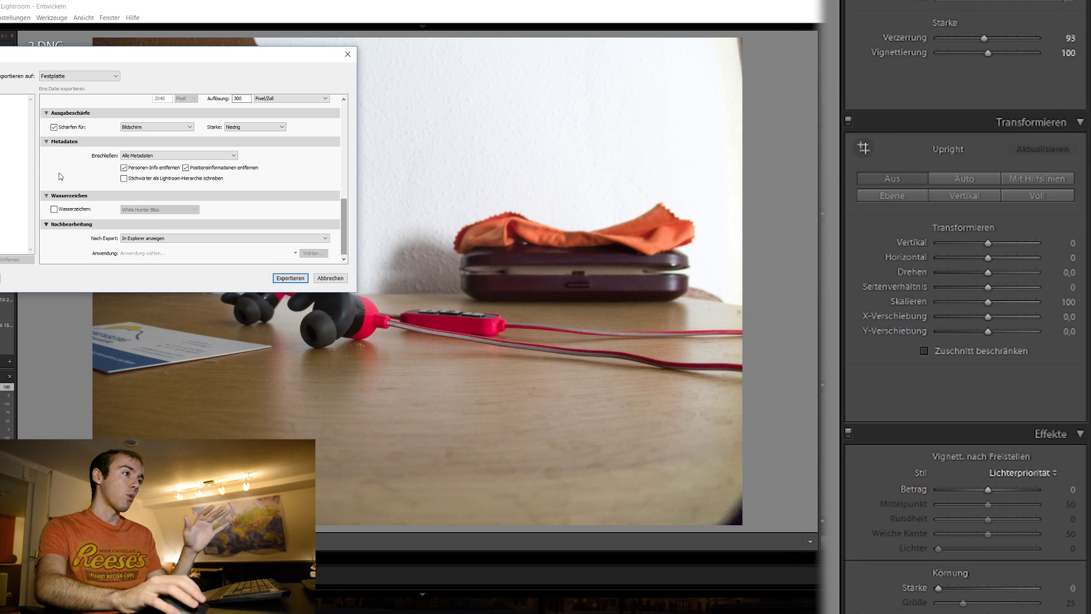
# - Review the JPEG, quality 100, sRGB export settings, then cancel without exporting
pyautogui.scroll(2, 330, 233)
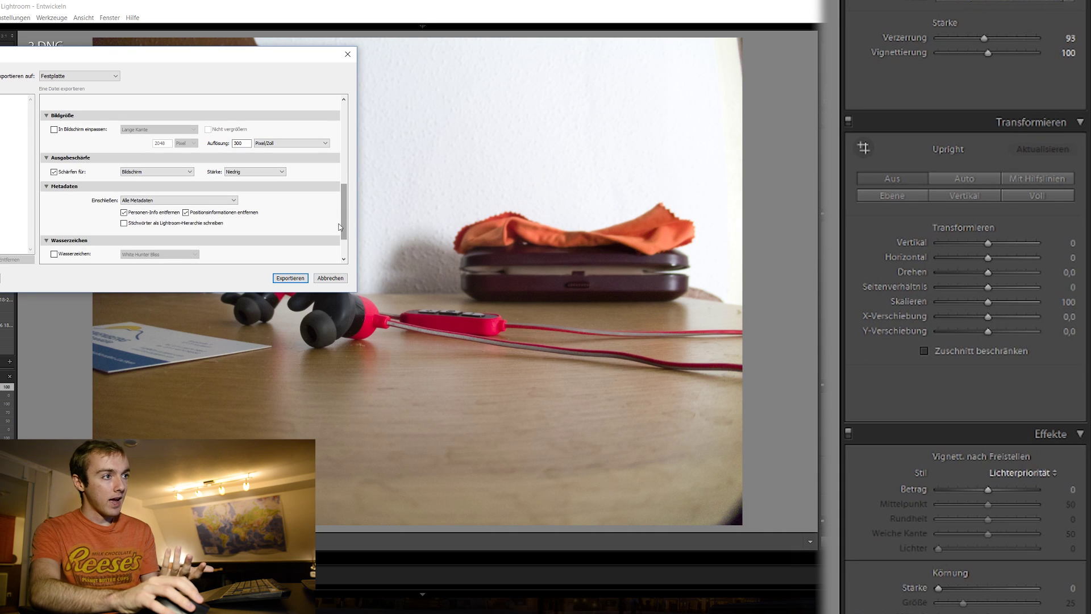
pyautogui.moveTo(343, 221); pyautogui.dragTo(337, 245)
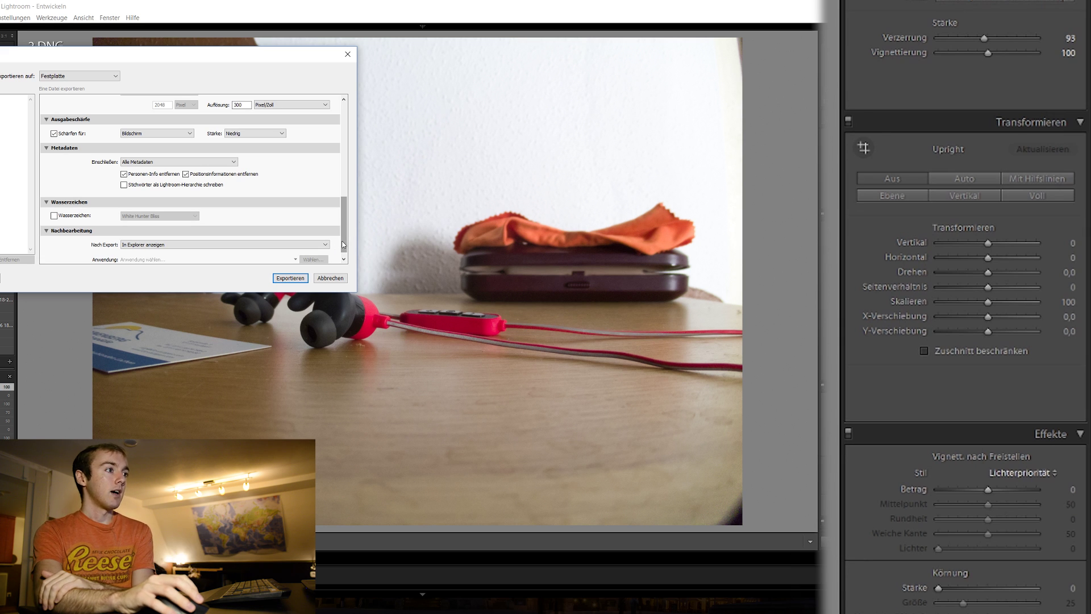
pyautogui.moveTo(343, 245); pyautogui.dragTo(344, 222)
pyautogui.moveTo(343, 225); pyautogui.dragTo(349, 126)
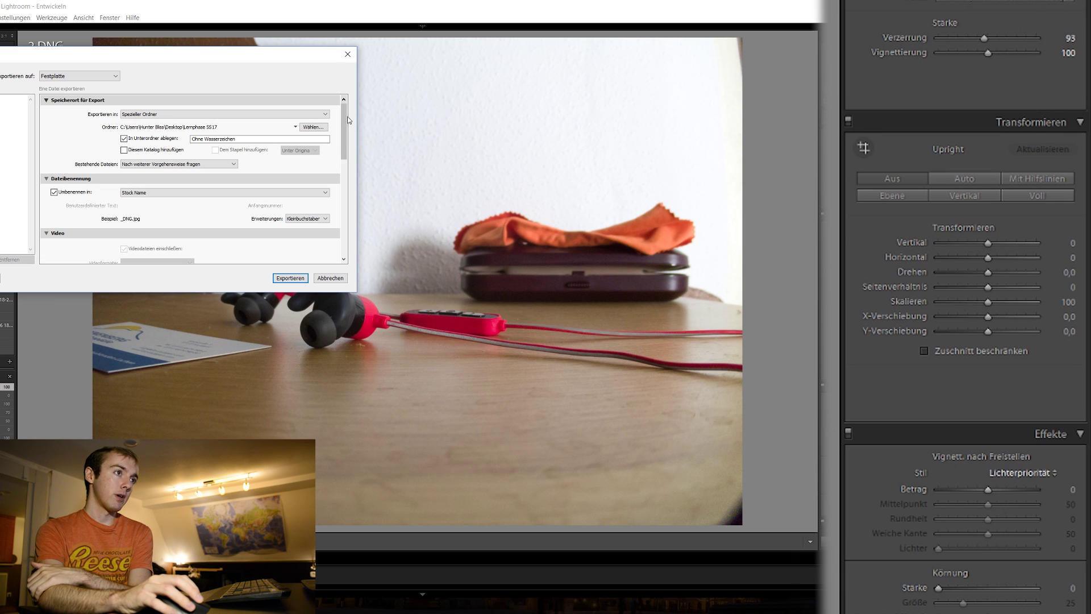
pyautogui.moveTo(347, 120); pyautogui.dragTo(353, 210)
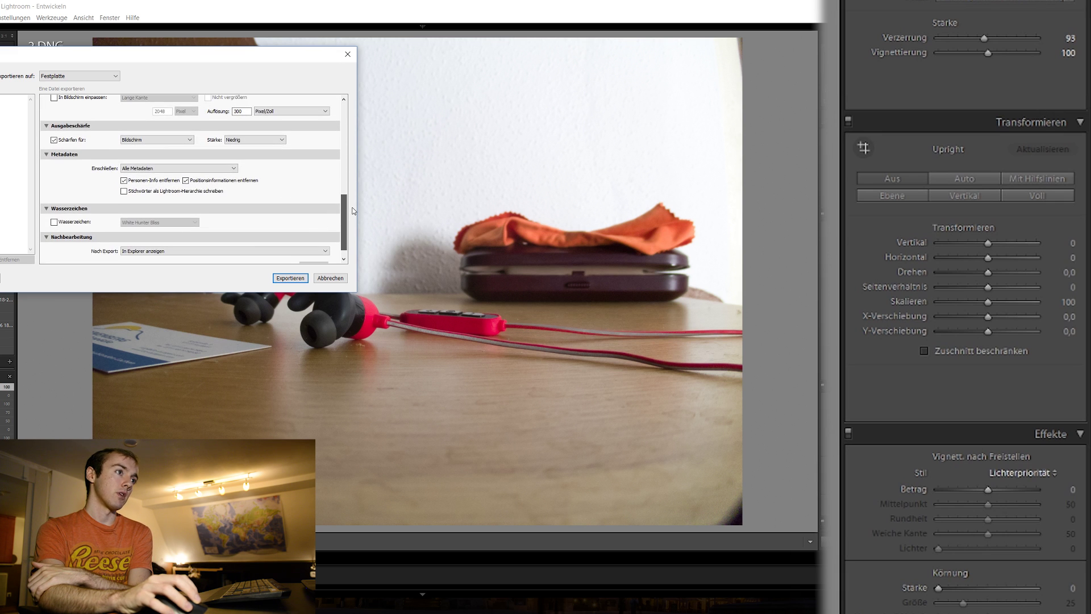
pyautogui.click(333, 277)
pyautogui.rightClick(339, 300)
pyautogui.moveTo(412, 385)
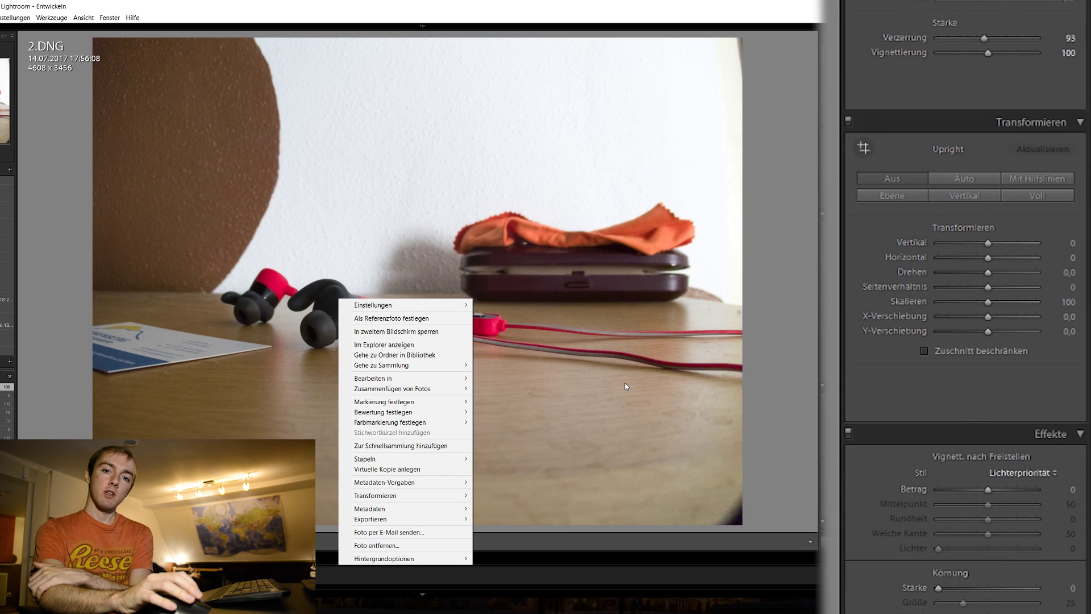
pyautogui.click(490, 277)
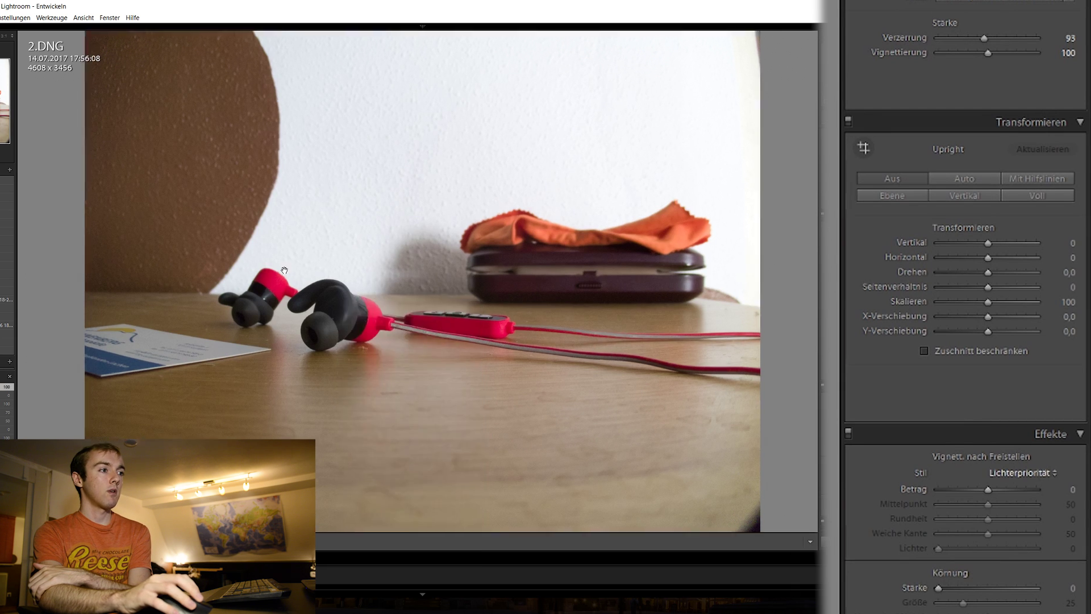
pyautogui.click(634, 343)
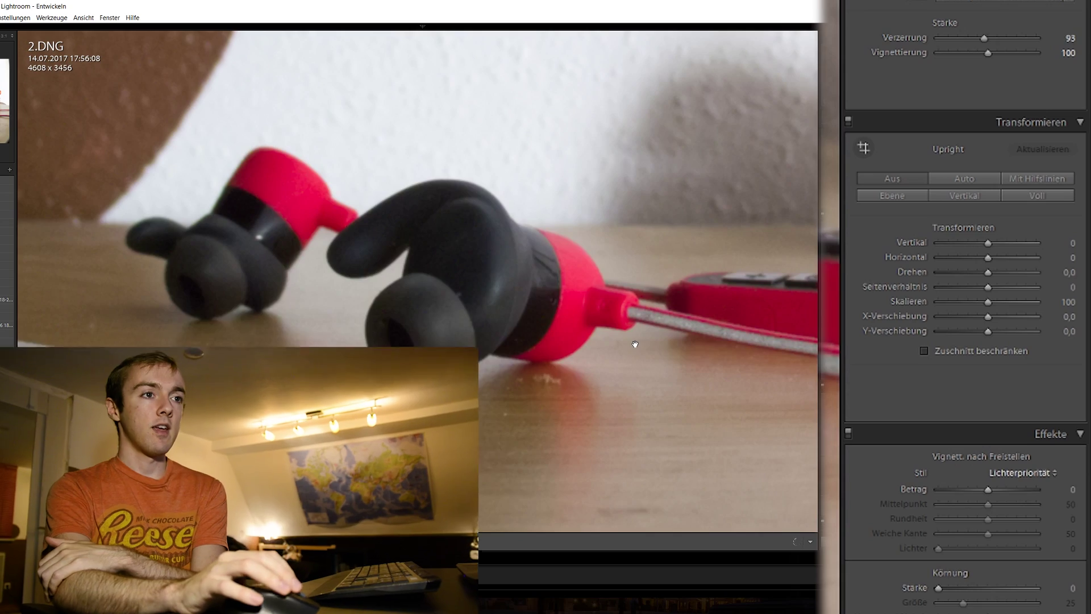